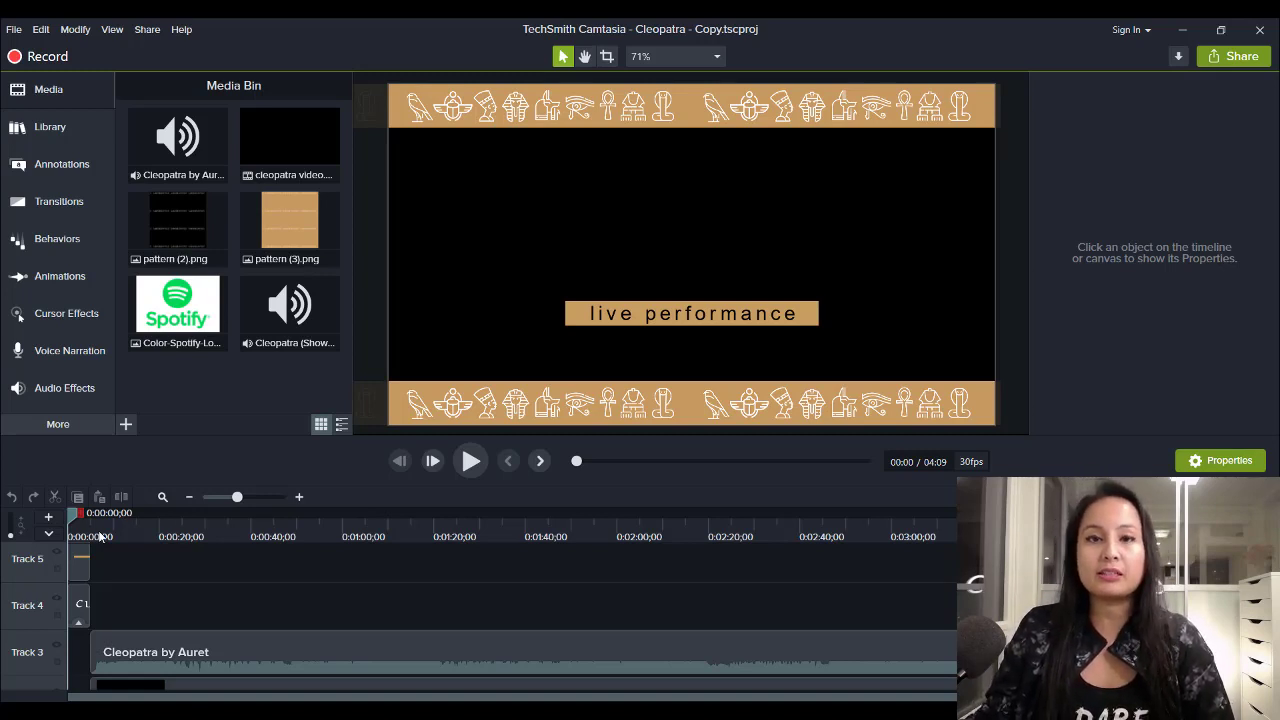
# Rewind to the Cleopatra title card and preview its fade into the concert footage
pyautogui.click(100, 537)
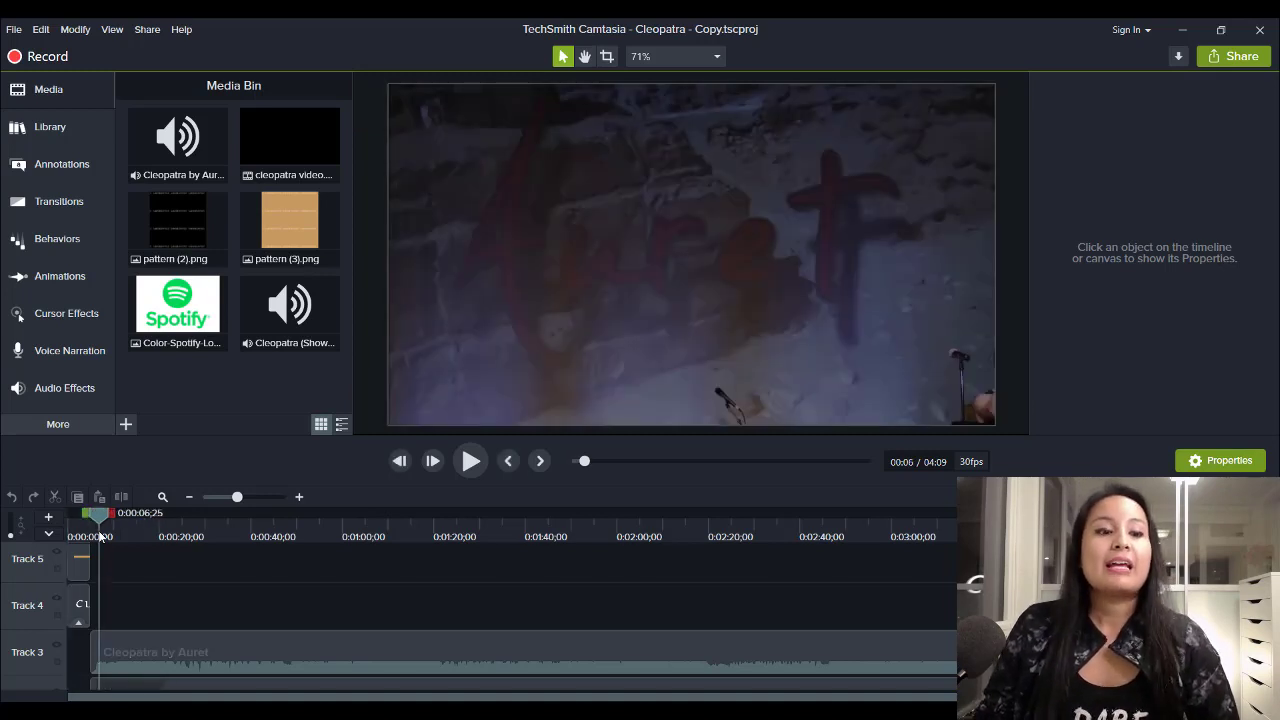
pyautogui.moveTo(100, 537); pyautogui.dragTo(95, 536)
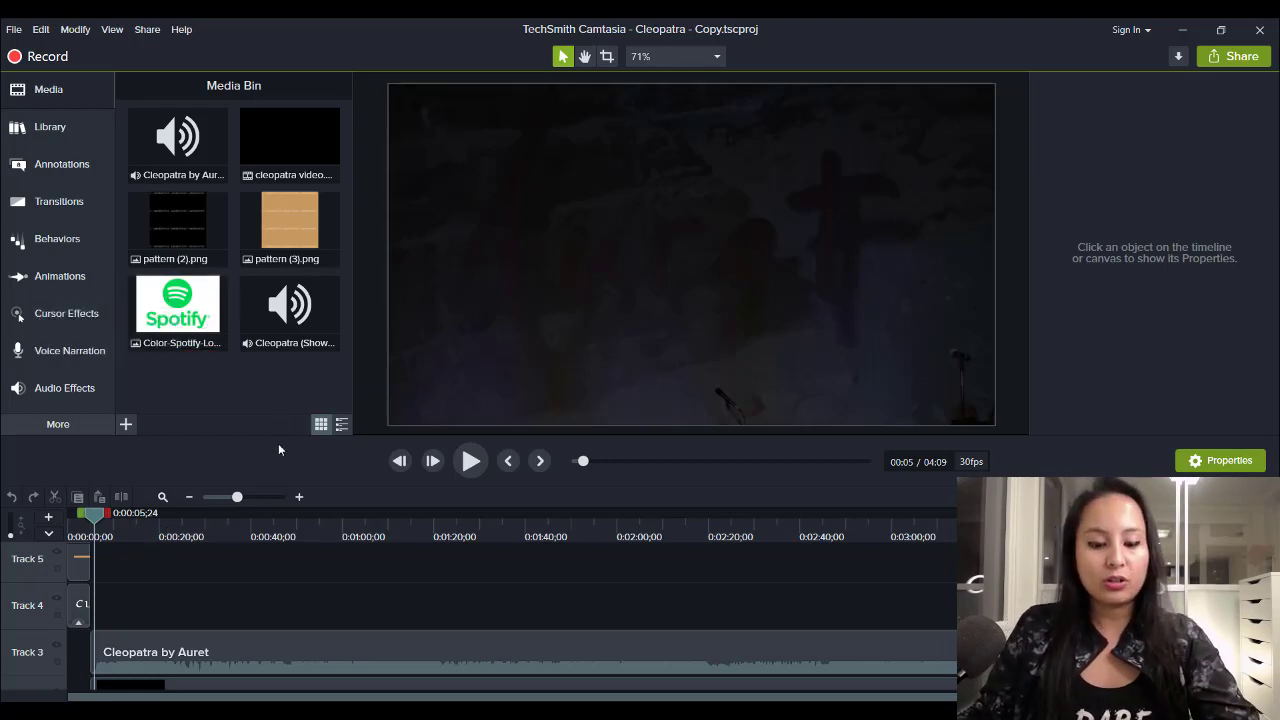
pyautogui.press('space')
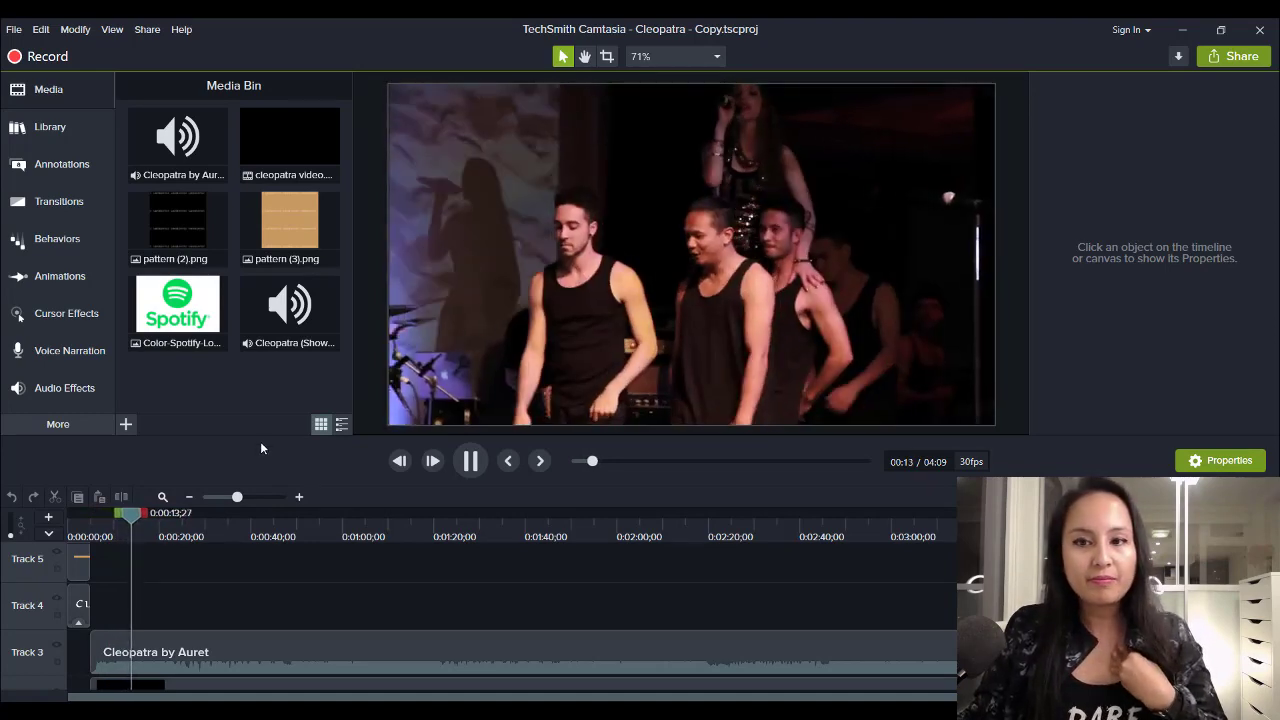
pyautogui.click(467, 462)
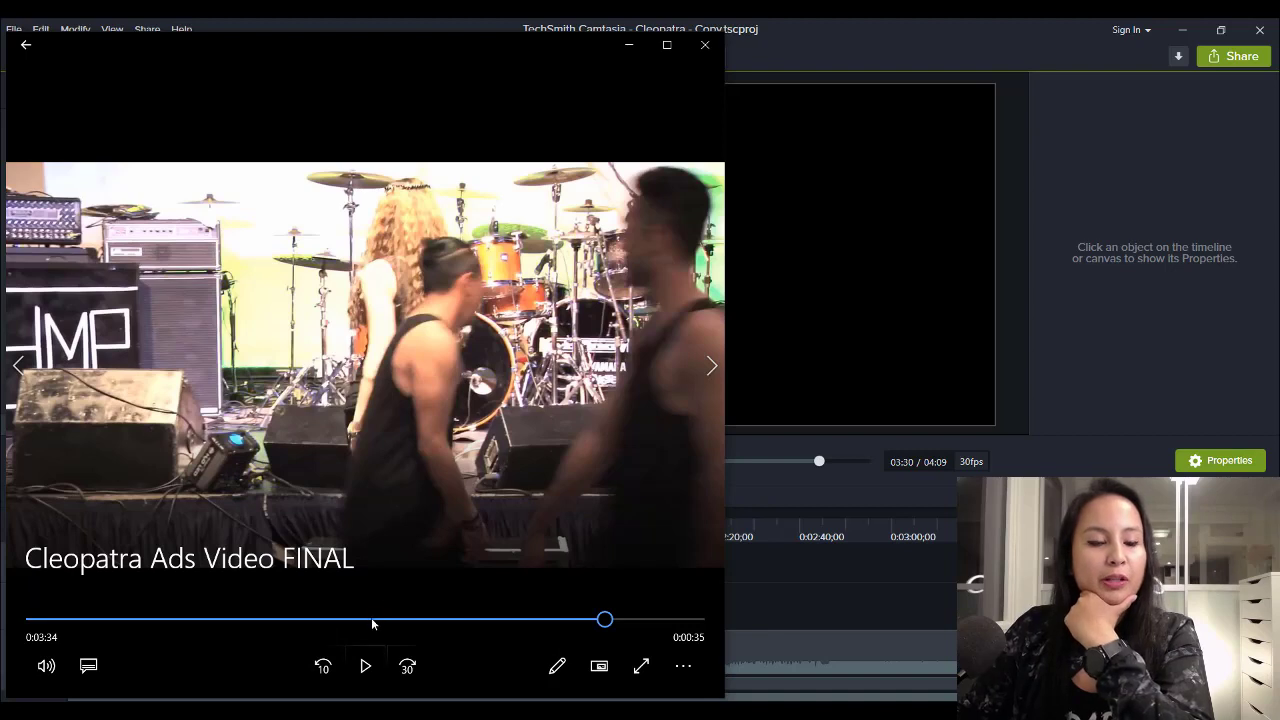
# Play and pause Cleopatra Ads Video FINAL in Photos, then minimize the player back to Camtasia
pyautogui.click(360, 674)
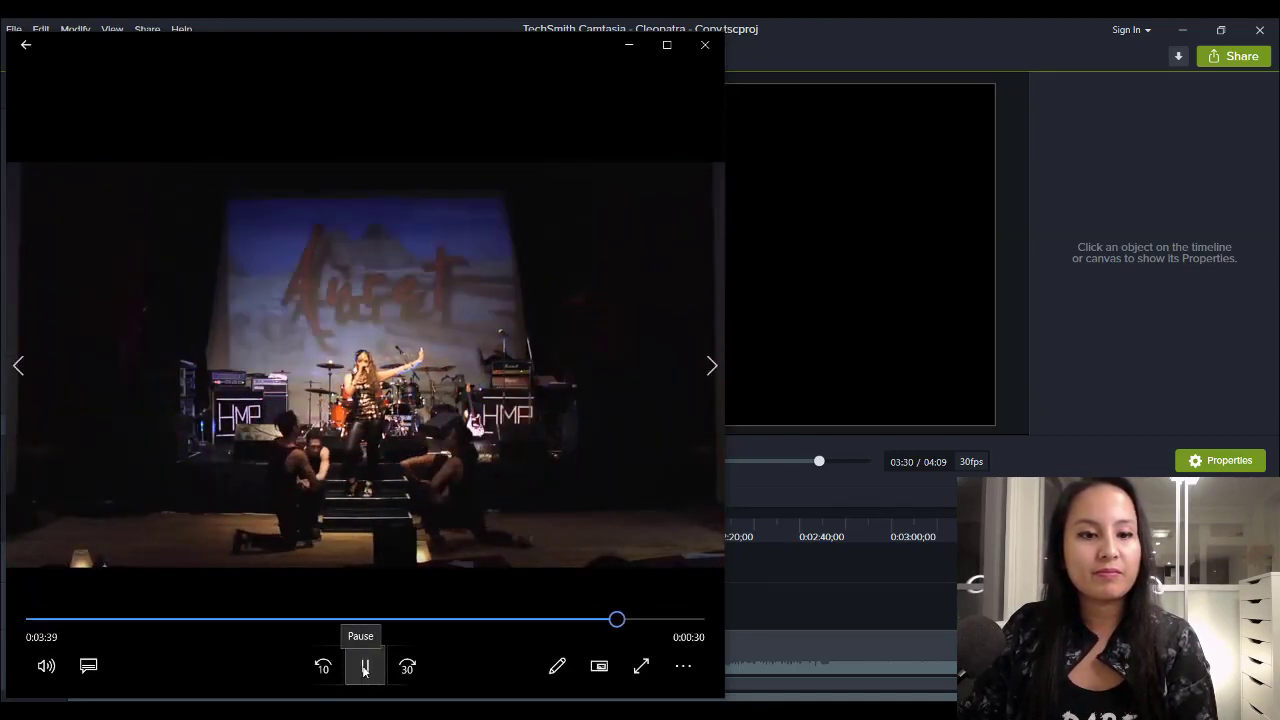
pyautogui.click(364, 668)
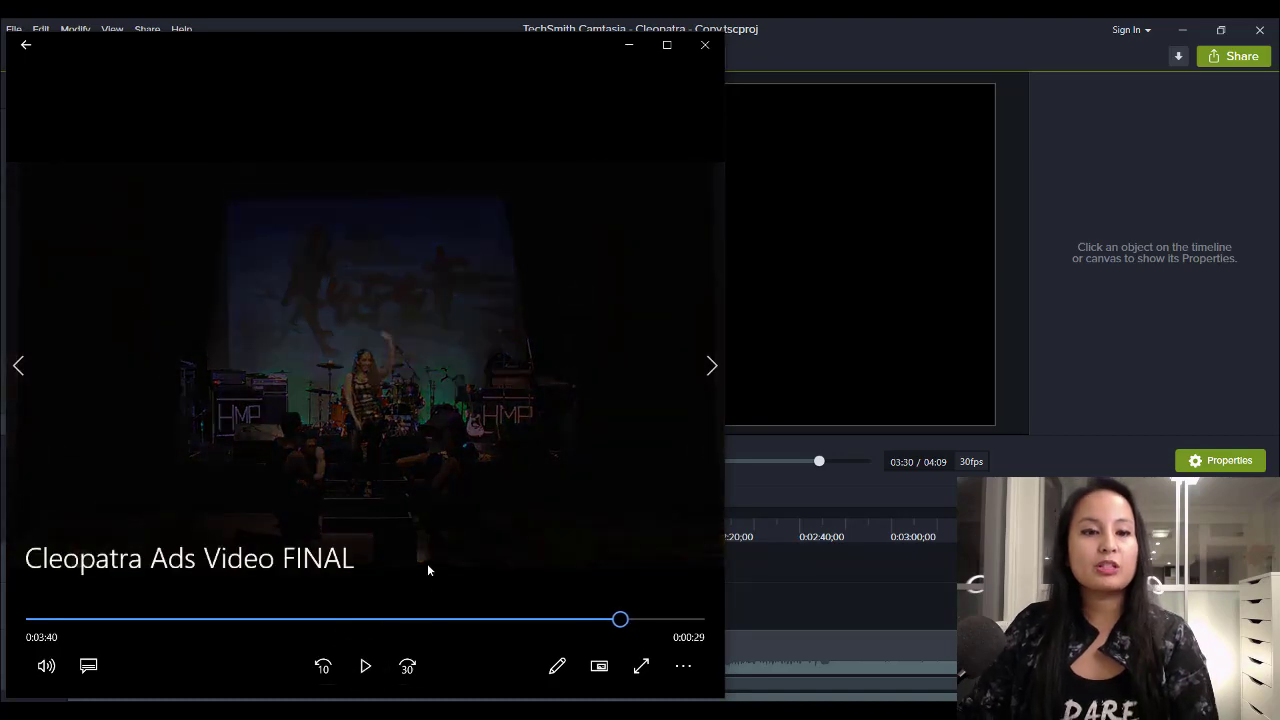
pyautogui.click(627, 47)
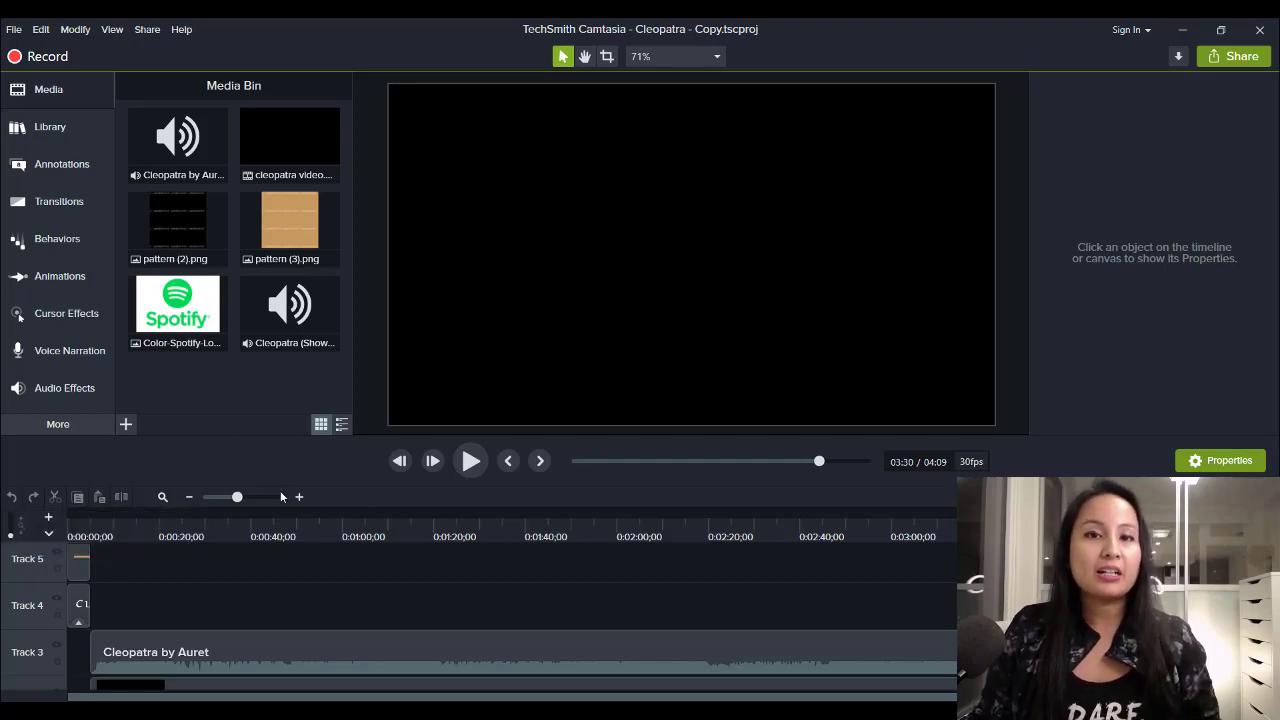
# Play the intro from 0:00, pausing on the Cleopatra title between the hieroglyph borders
pyautogui.click(82, 519)
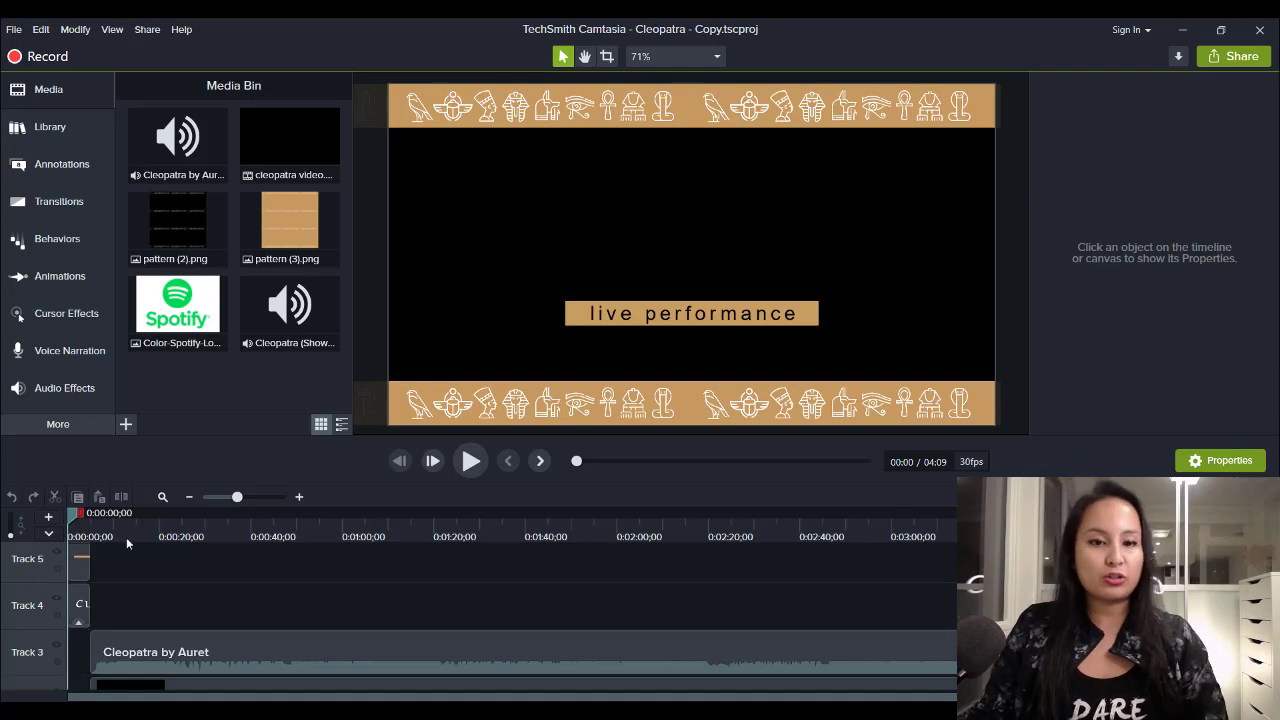
pyautogui.click(469, 461)
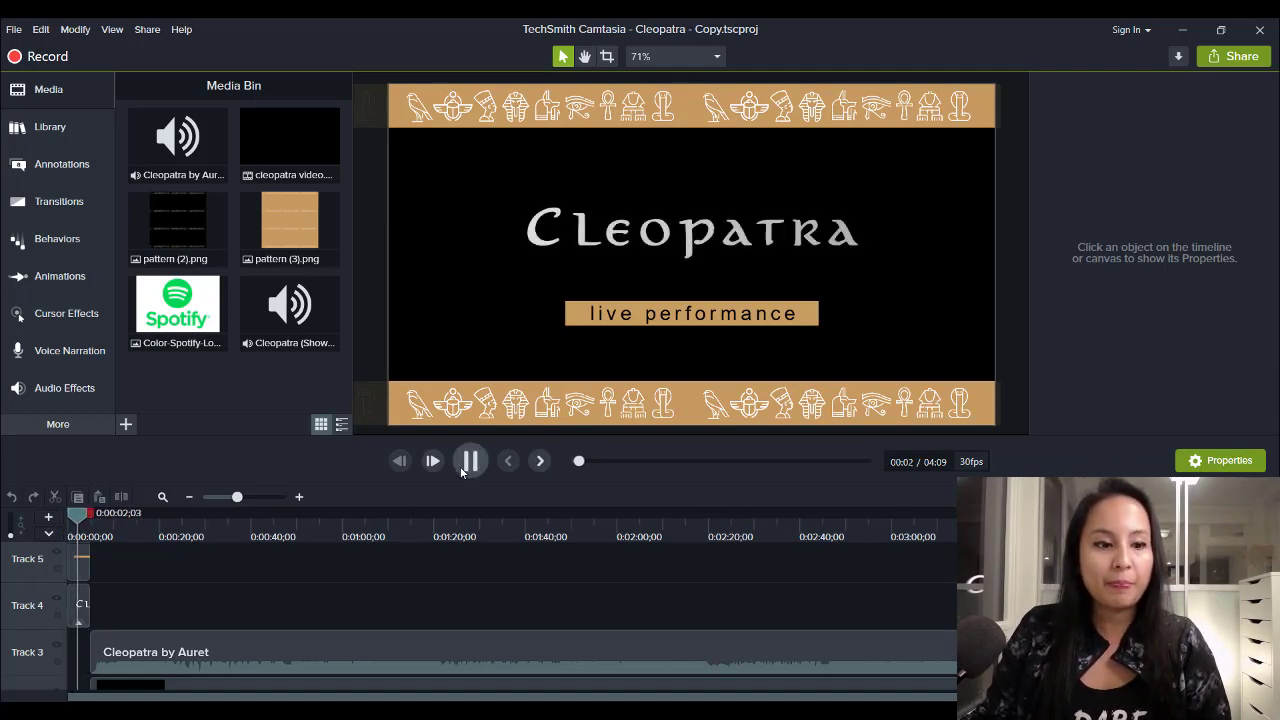
pyautogui.click(462, 469)
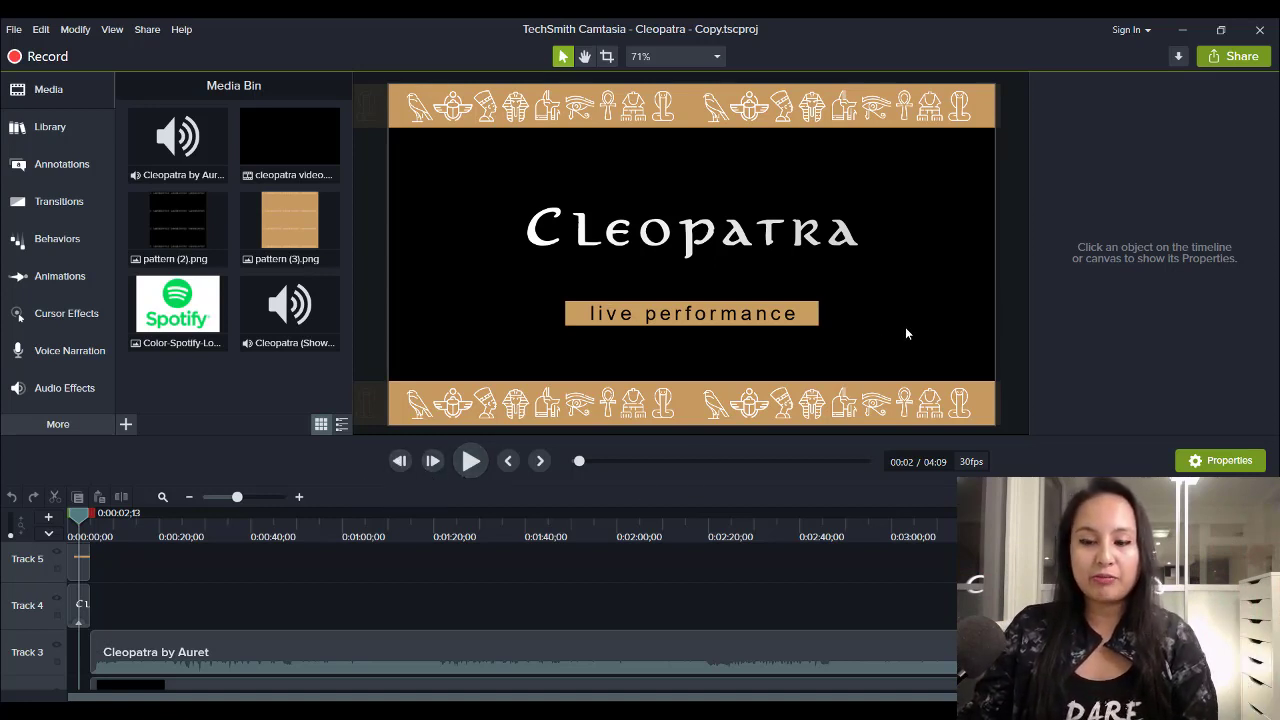
pyautogui.click(470, 461)
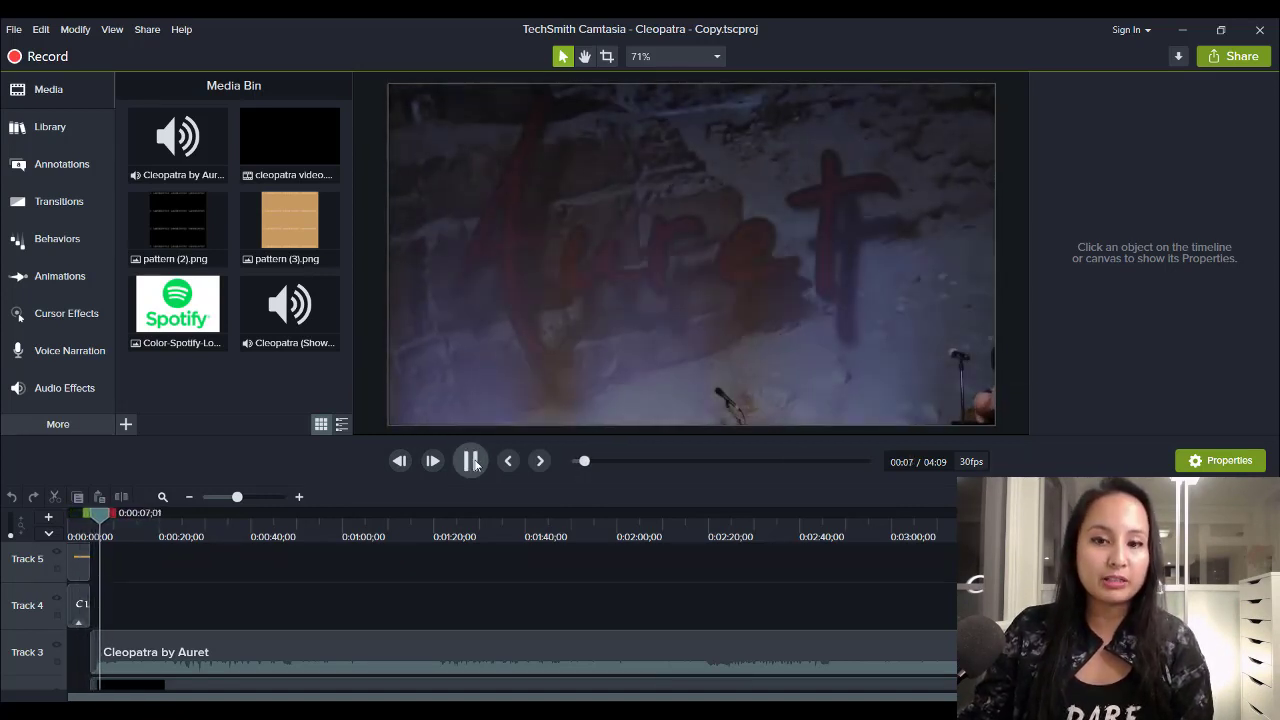
# Stop playback and play the outro from 3:42, where the Cleopatra title and Spotify logo animate in
pyautogui.click(472, 461)
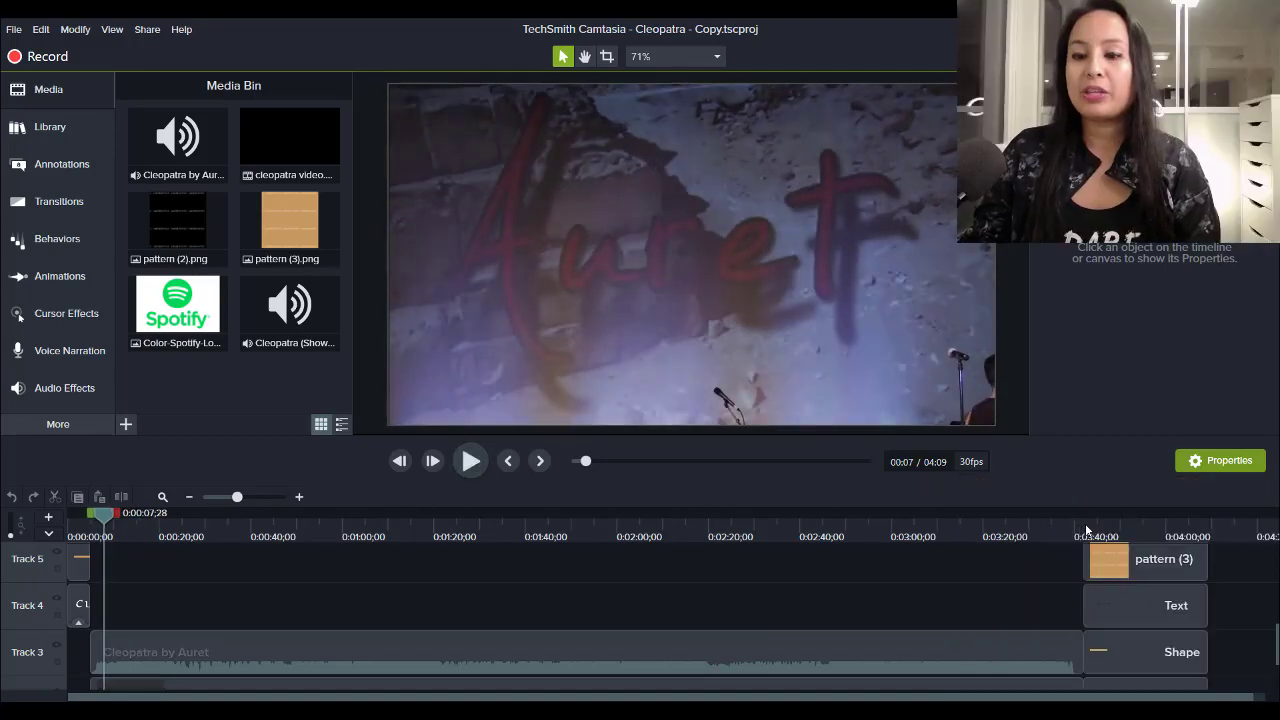
pyautogui.click(1087, 528)
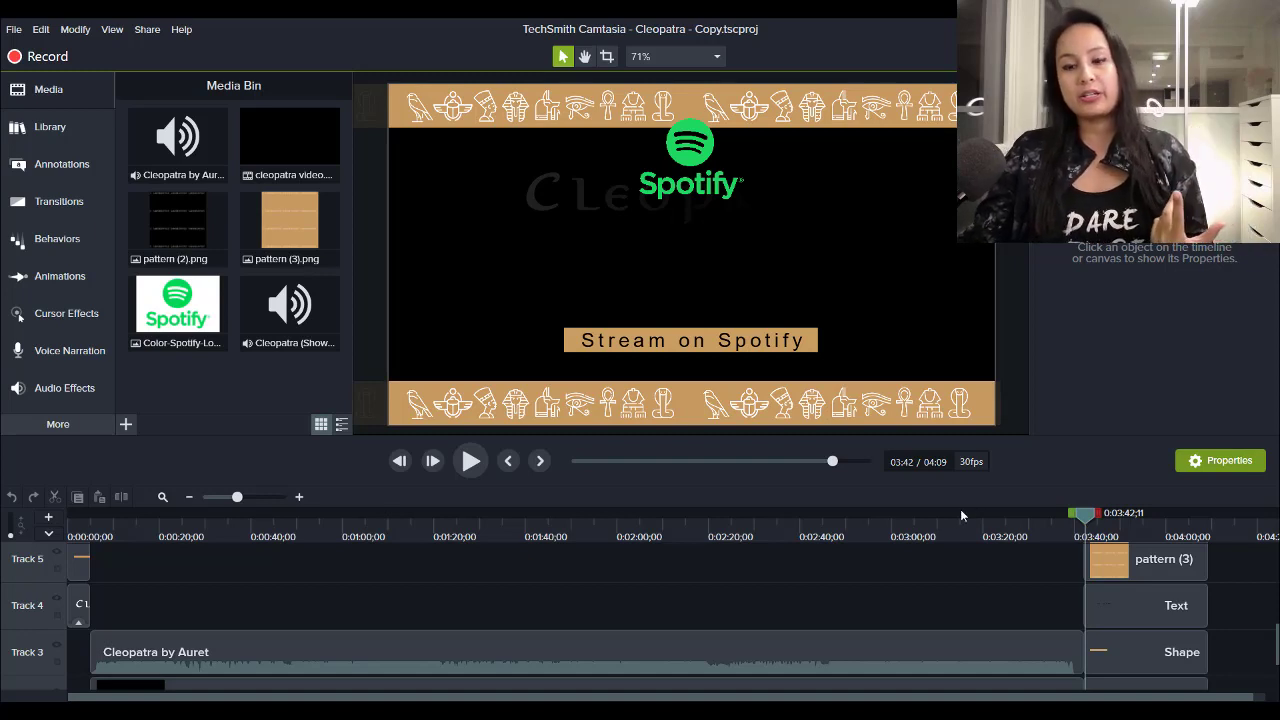
pyautogui.click(1083, 523)
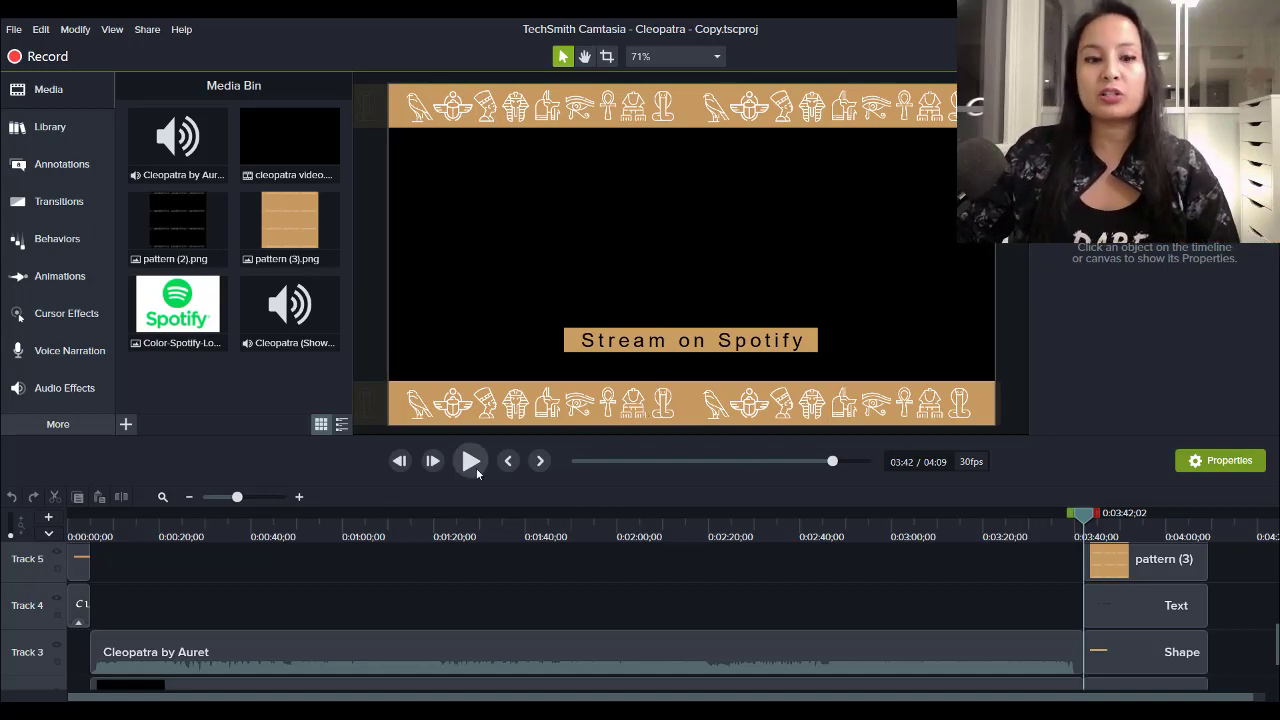
pyautogui.scroll(-1, 1238, 664)
pyautogui.scroll(1, 848, 583)
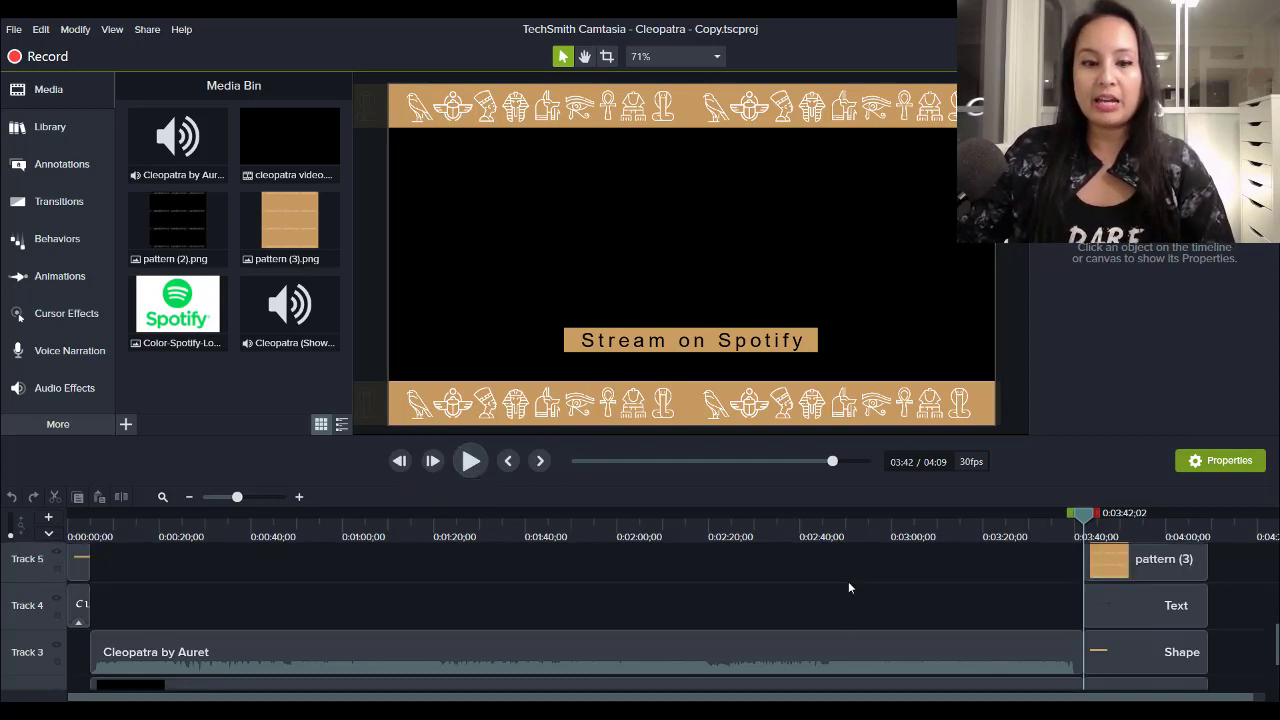
pyautogui.click(467, 466)
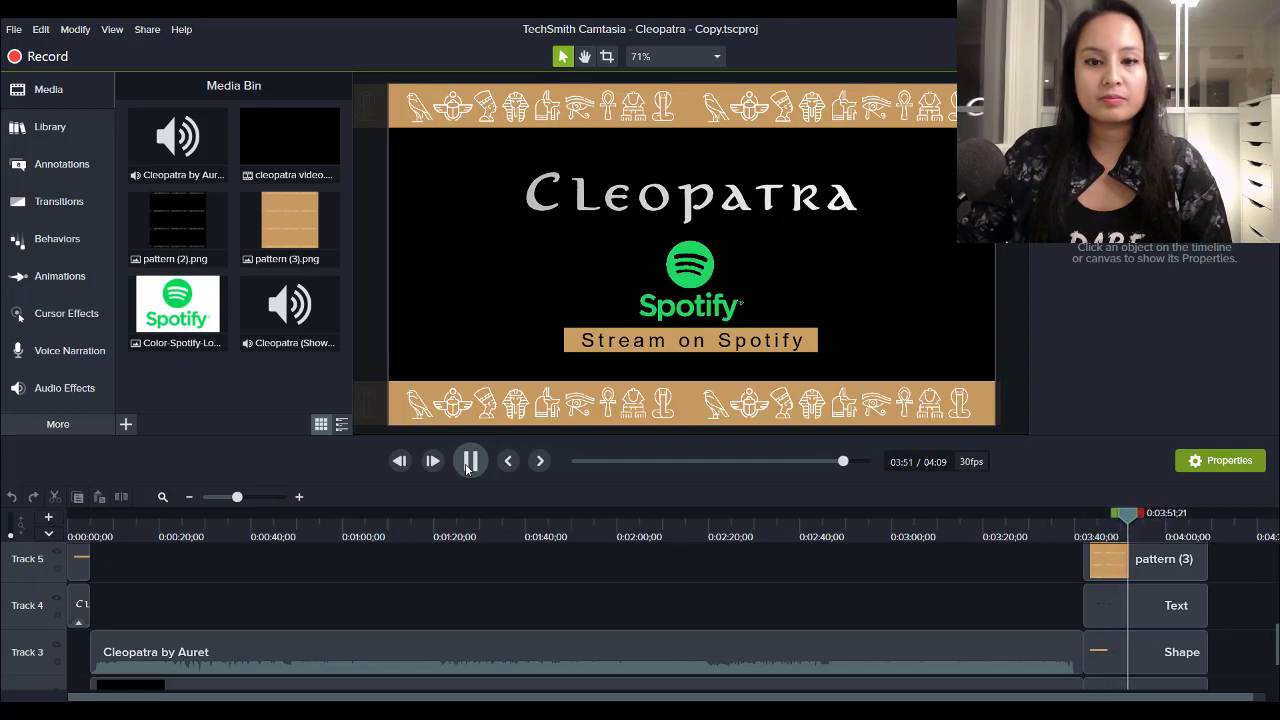
# Pause and replay the Spotify end card's final seconds, then return the playhead to 0:00
pyautogui.click(467, 466)
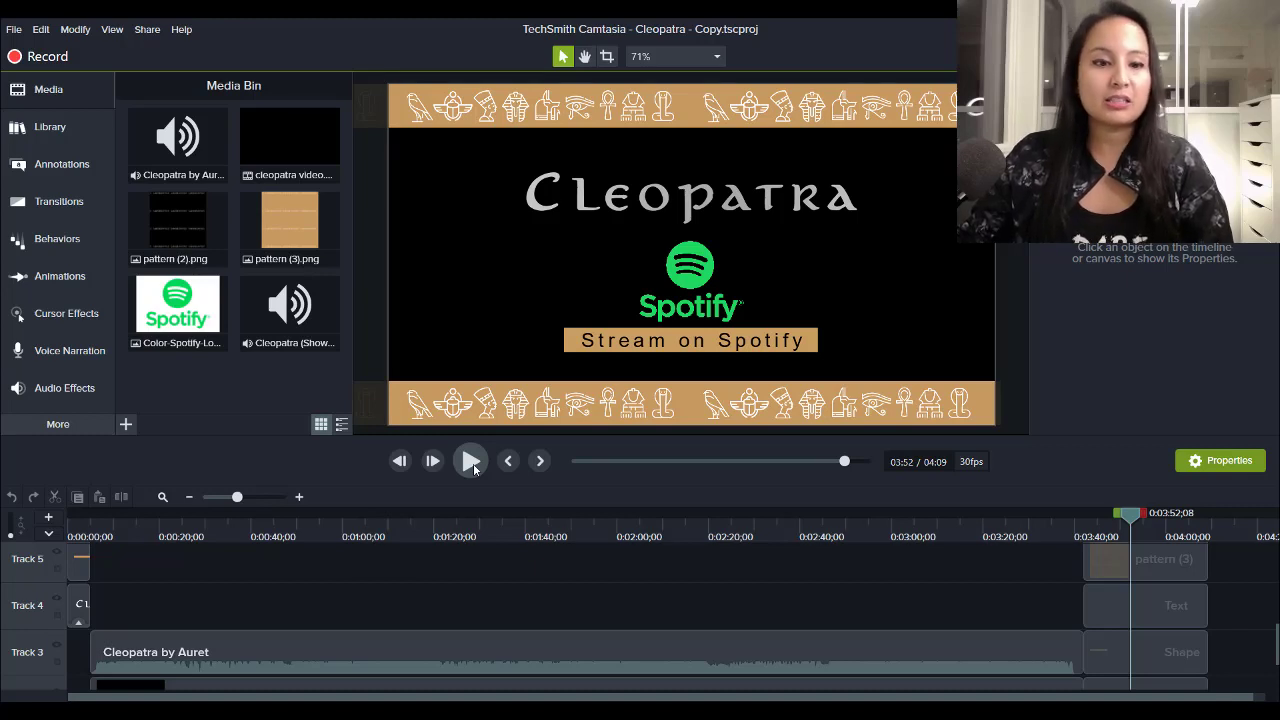
pyautogui.click(470, 461)
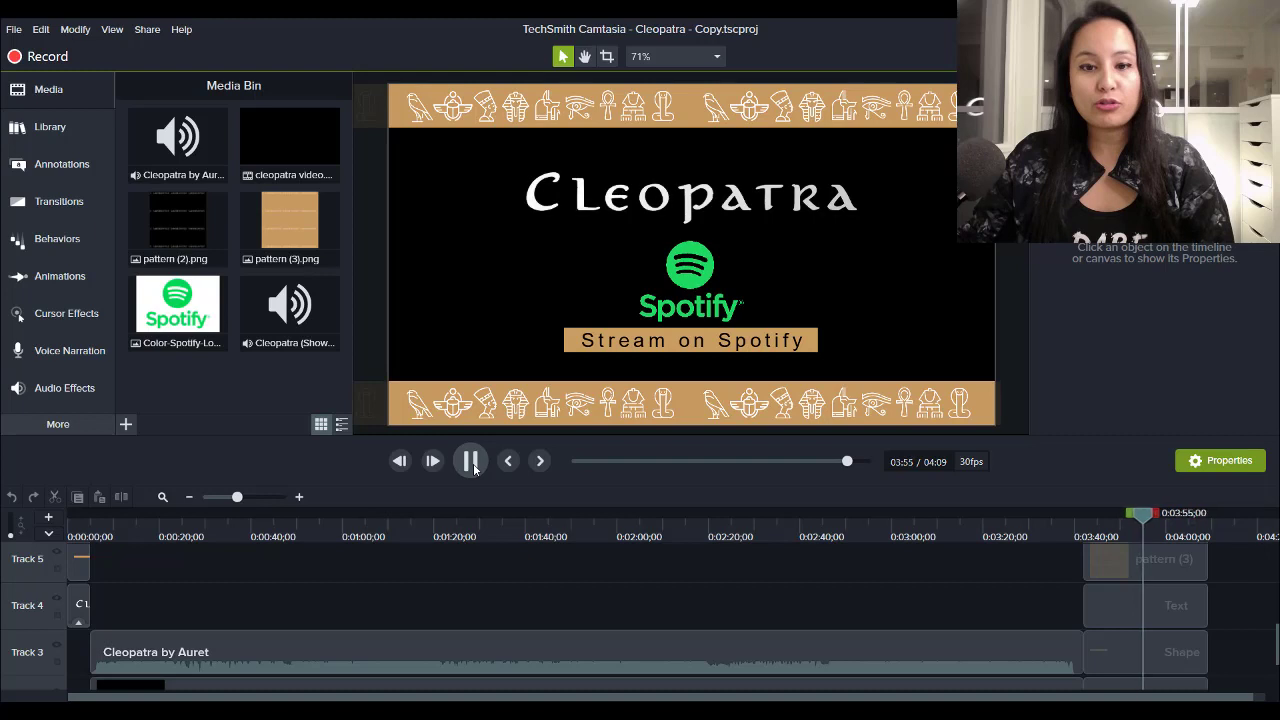
pyautogui.click(472, 464)
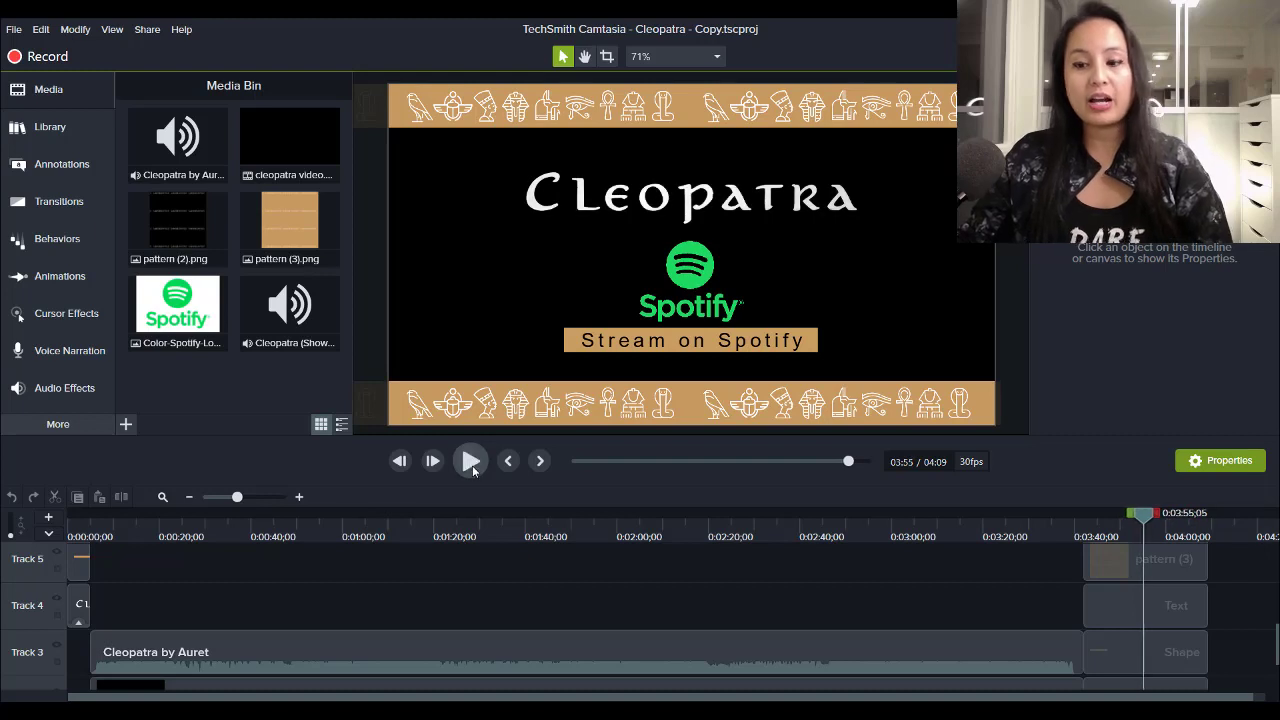
pyautogui.click(73, 536)
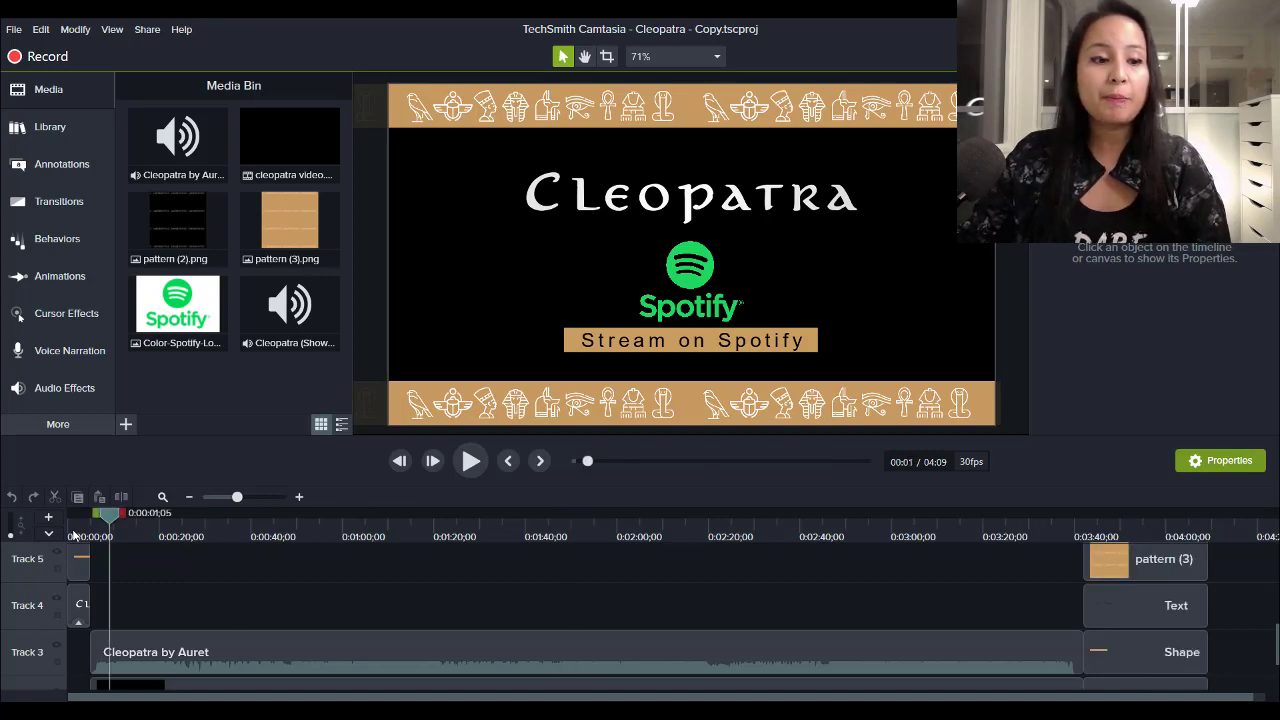
# Rewind to the opening title and select both hieroglyph border pattern clips on the timeline
pyautogui.scroll(1, 175, 573)
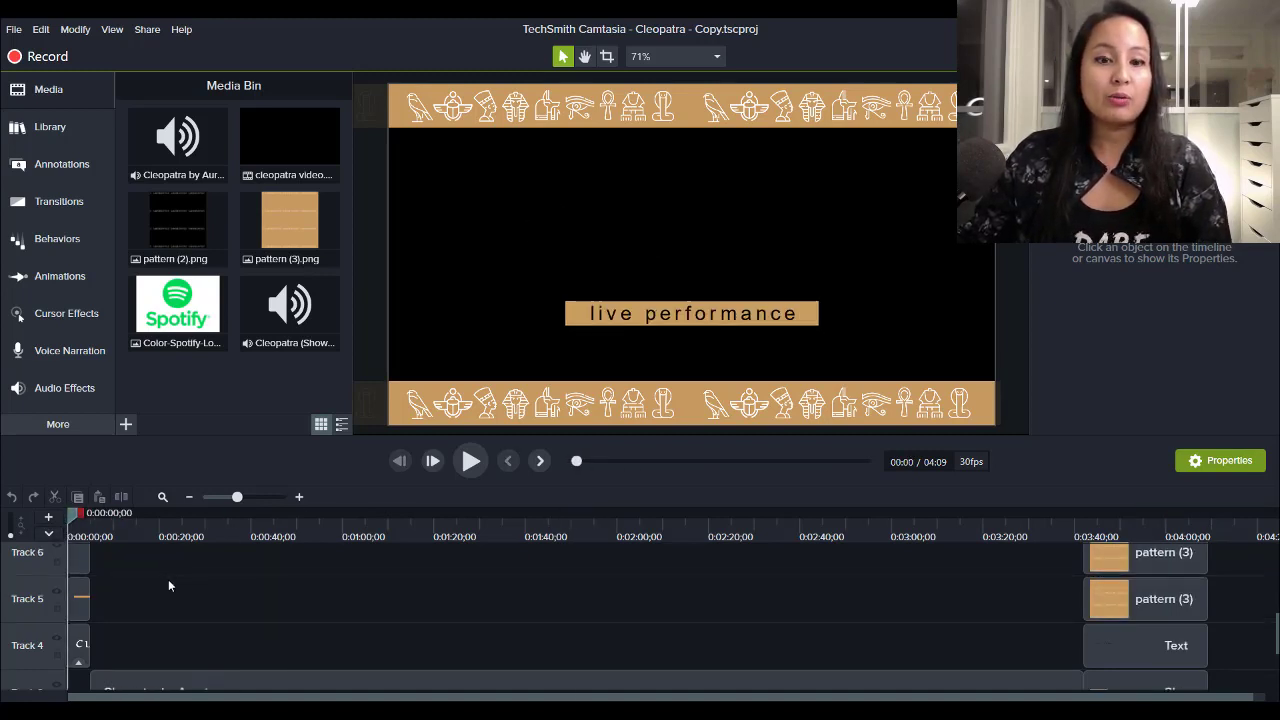
pyautogui.scroll(-1, 168, 579)
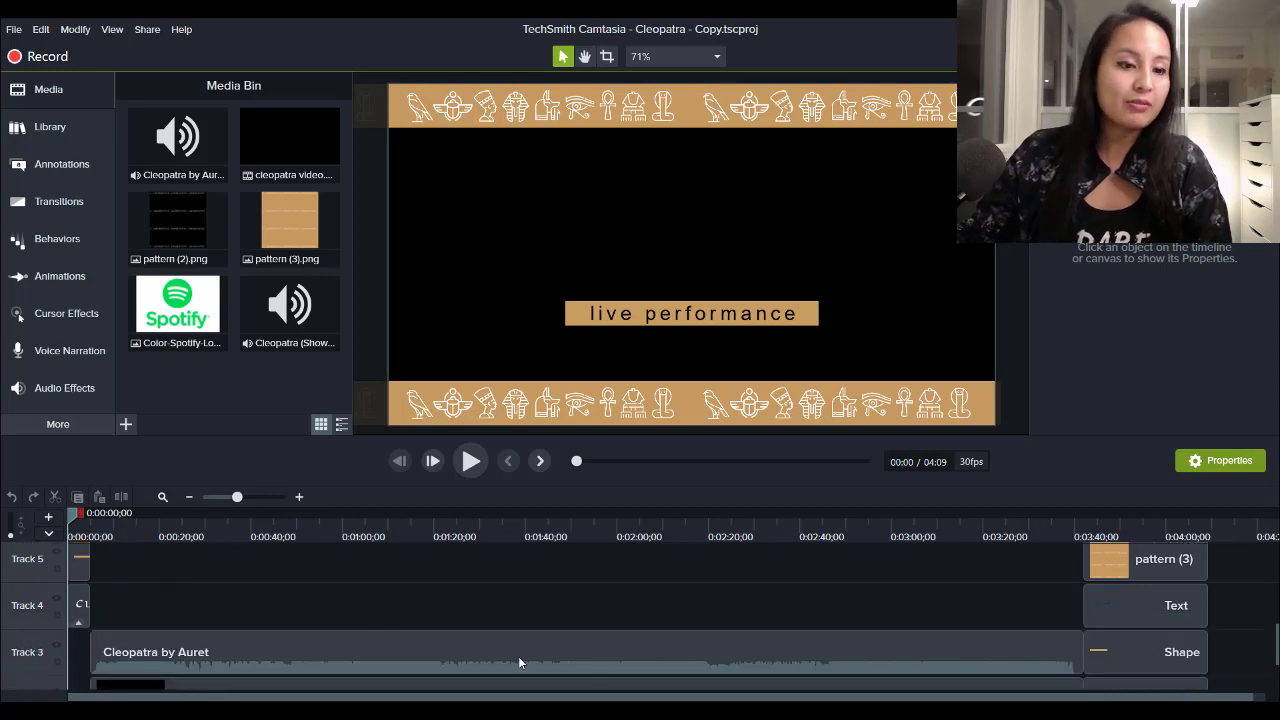
pyautogui.click(1113, 537)
pyautogui.scroll(3, 253, 581)
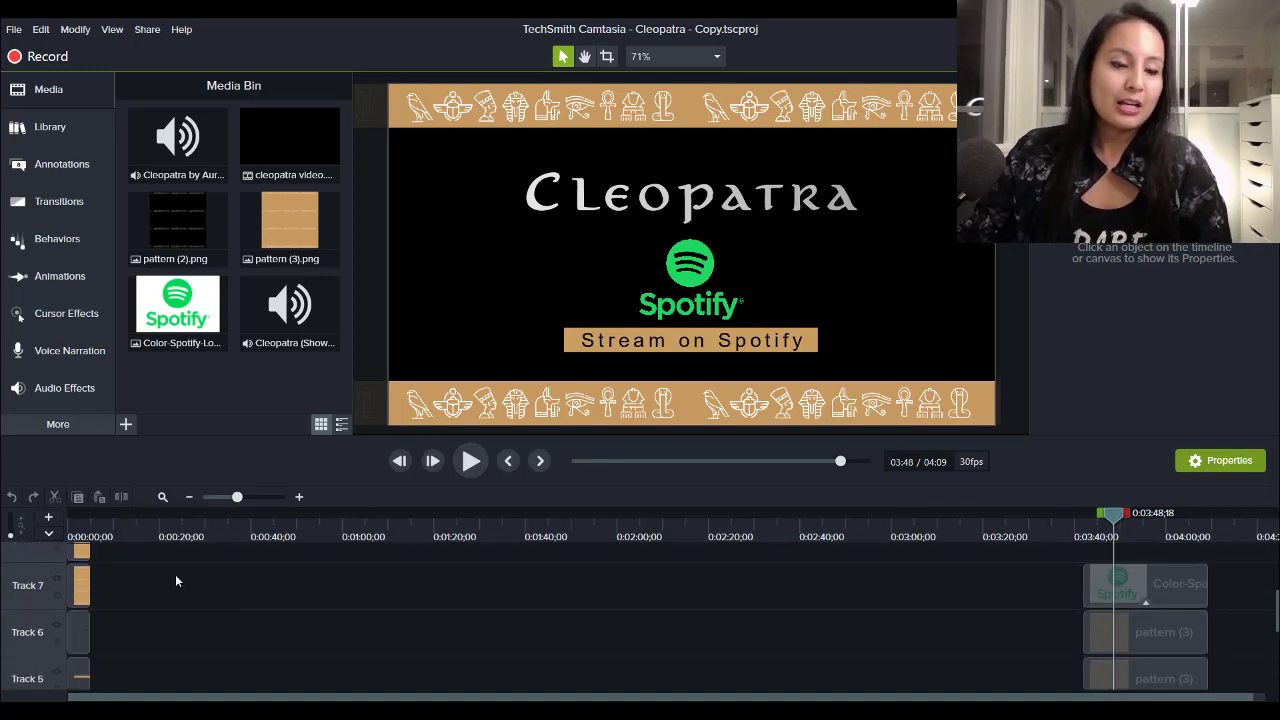
pyautogui.moveTo(290, 537); pyautogui.dragTo(76, 537)
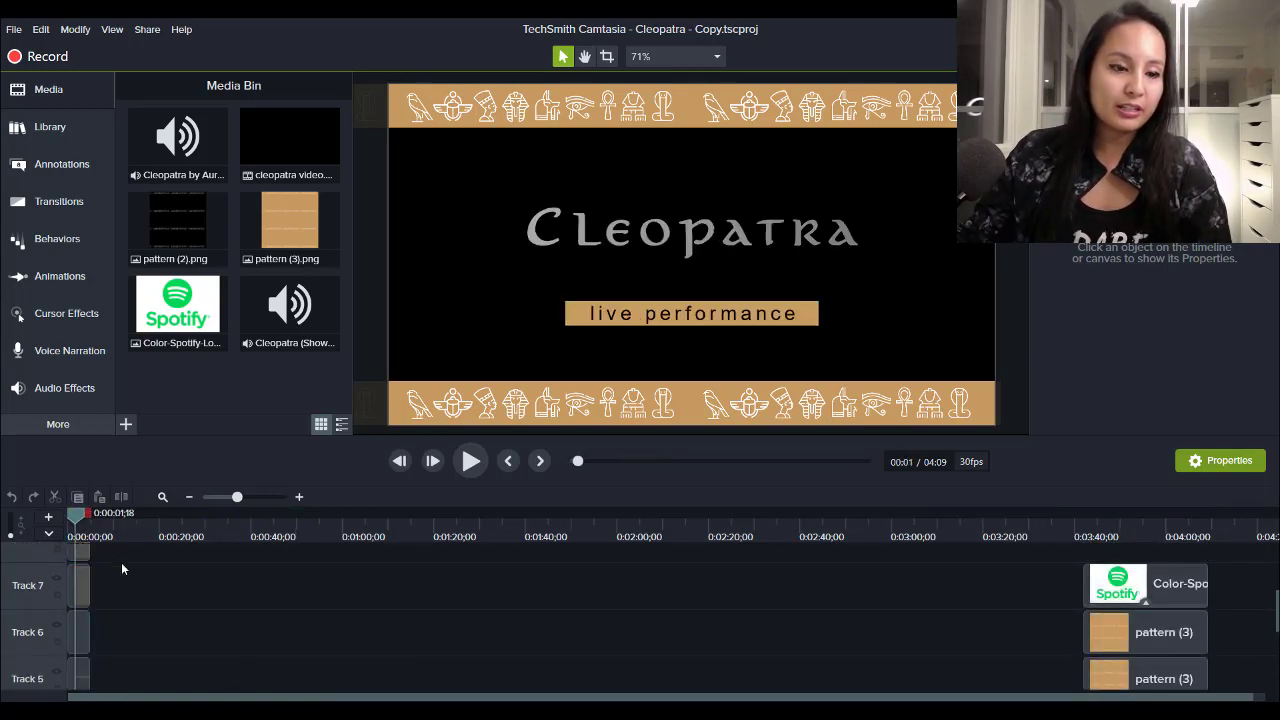
pyautogui.click(80, 552)
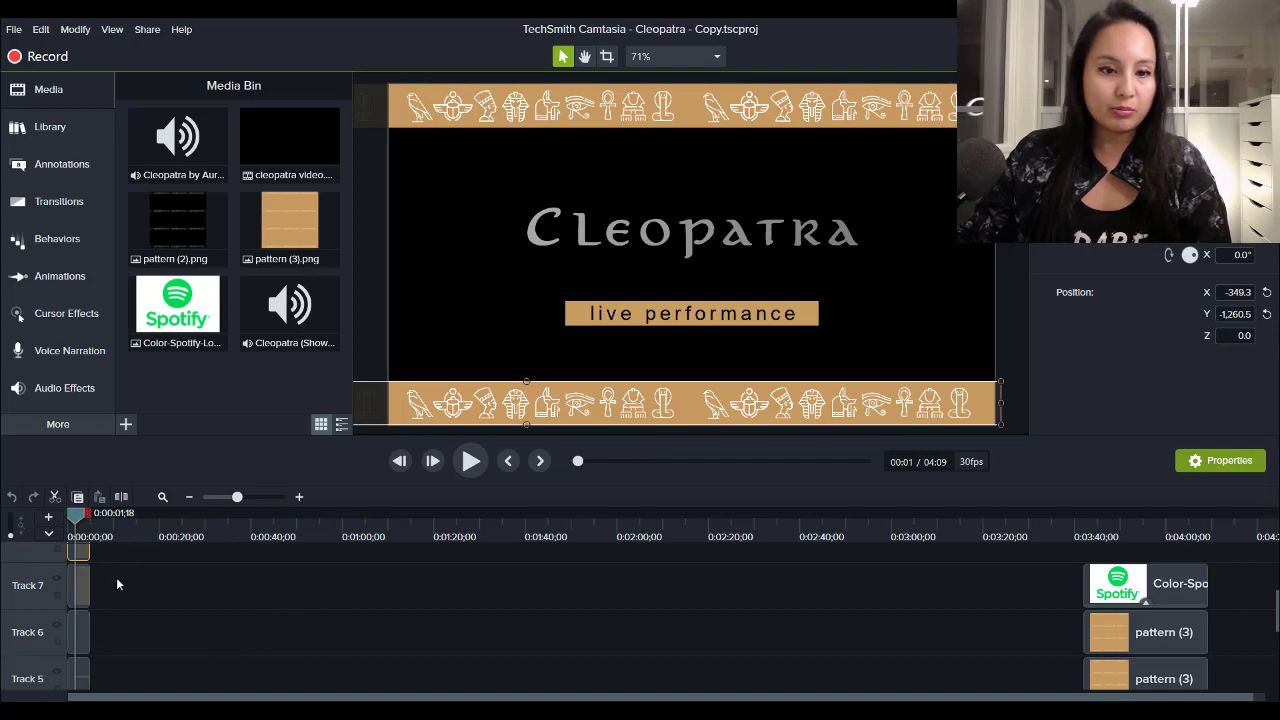
pyautogui.moveTo(116, 584); pyautogui.dragTo(71, 545)
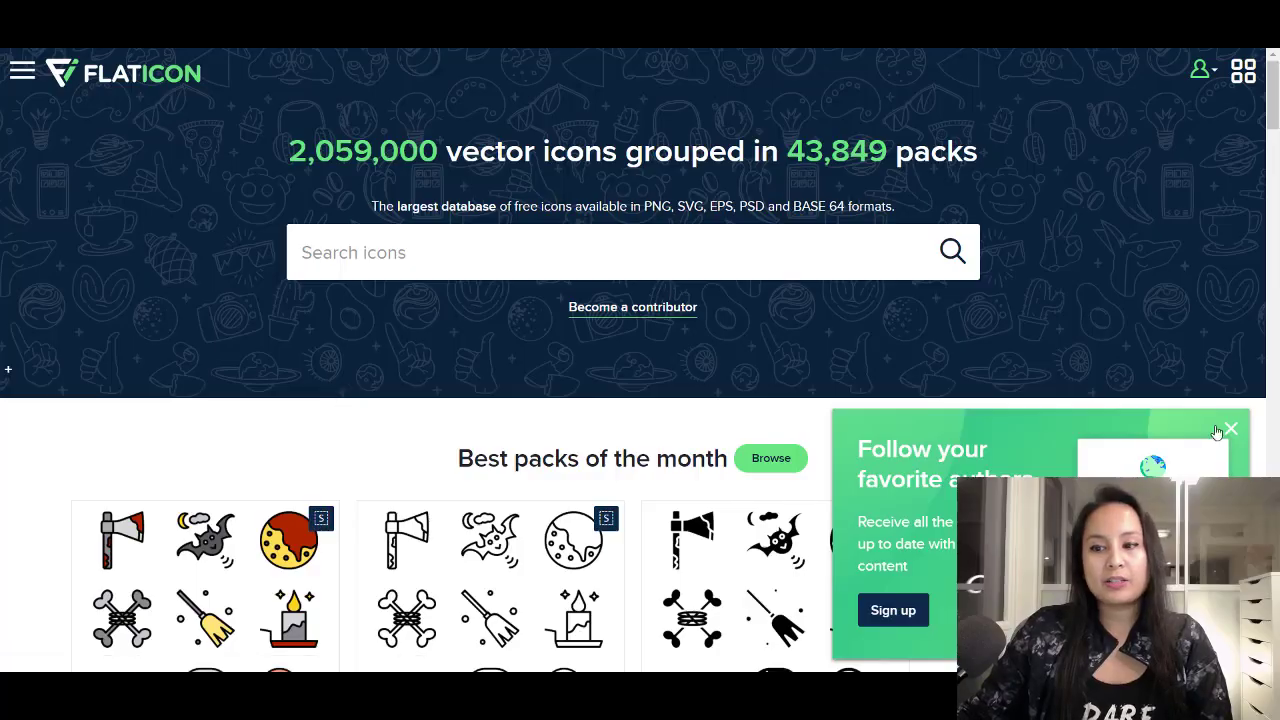
# Dismiss the follow-authors popup and scroll Flaticon down to the Patterns generator promo
pyautogui.click(1230, 429)
pyautogui.scroll(-3, 610, 435)
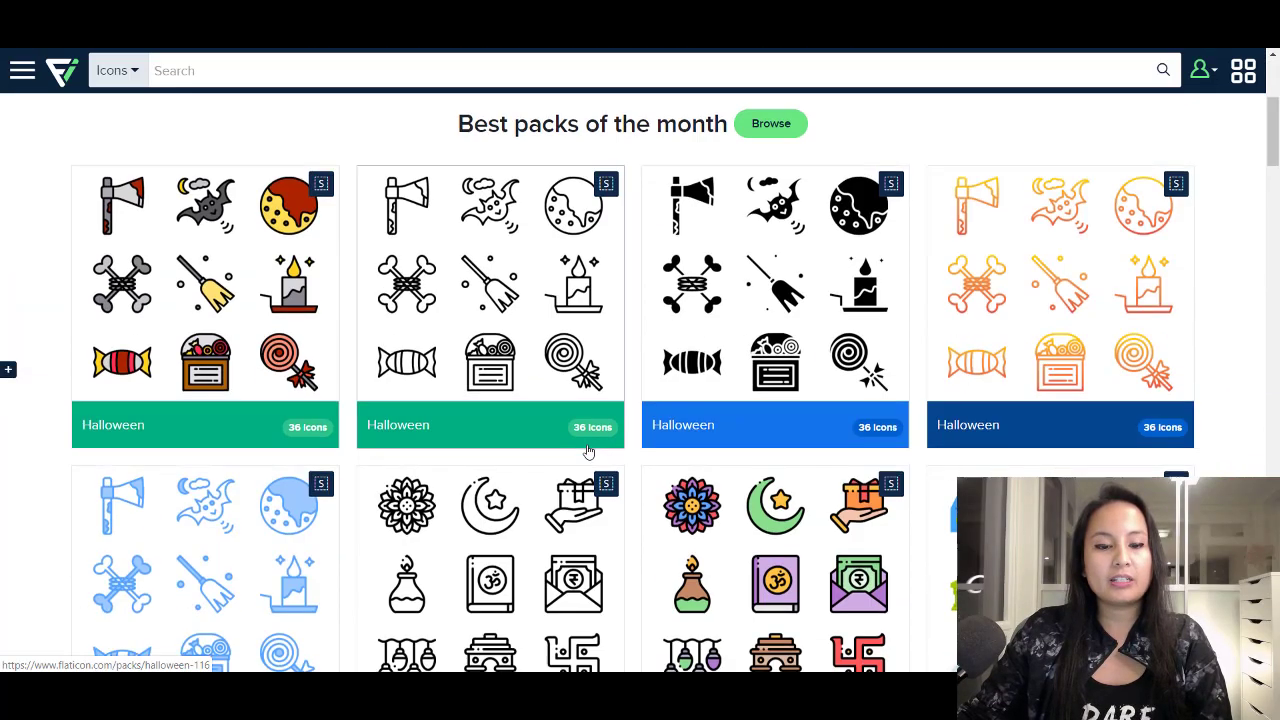
pyautogui.scroll(-15, 588, 452)
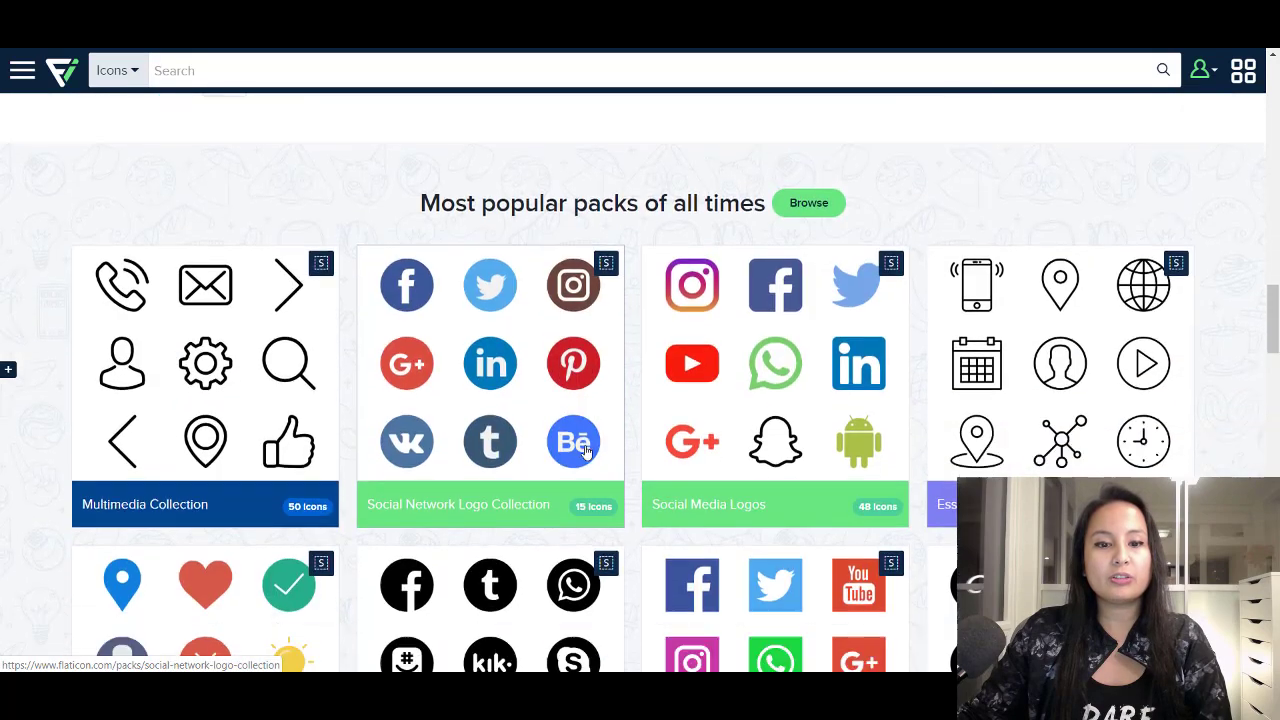
pyautogui.scroll(-12, 586, 452)
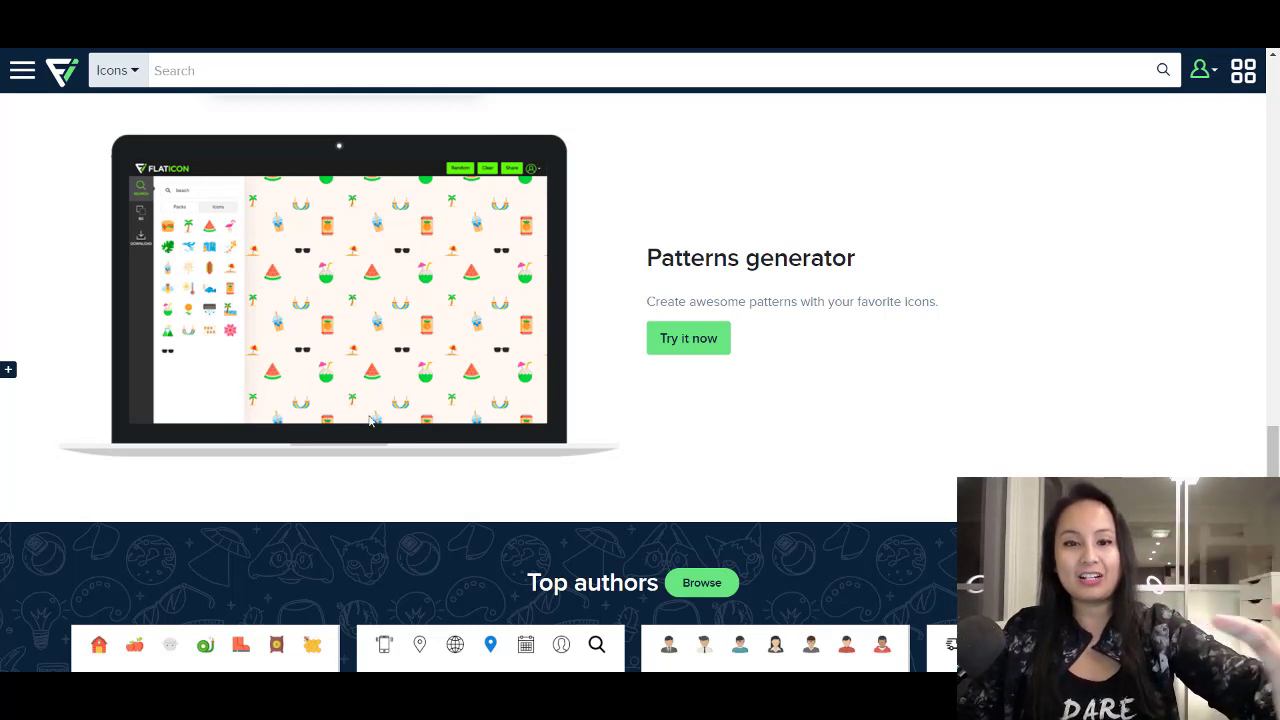
# Launch the Pattern Generator, search packs for 'egyptian', and open the Egypt Line Craft pack
pyautogui.click(679, 342)
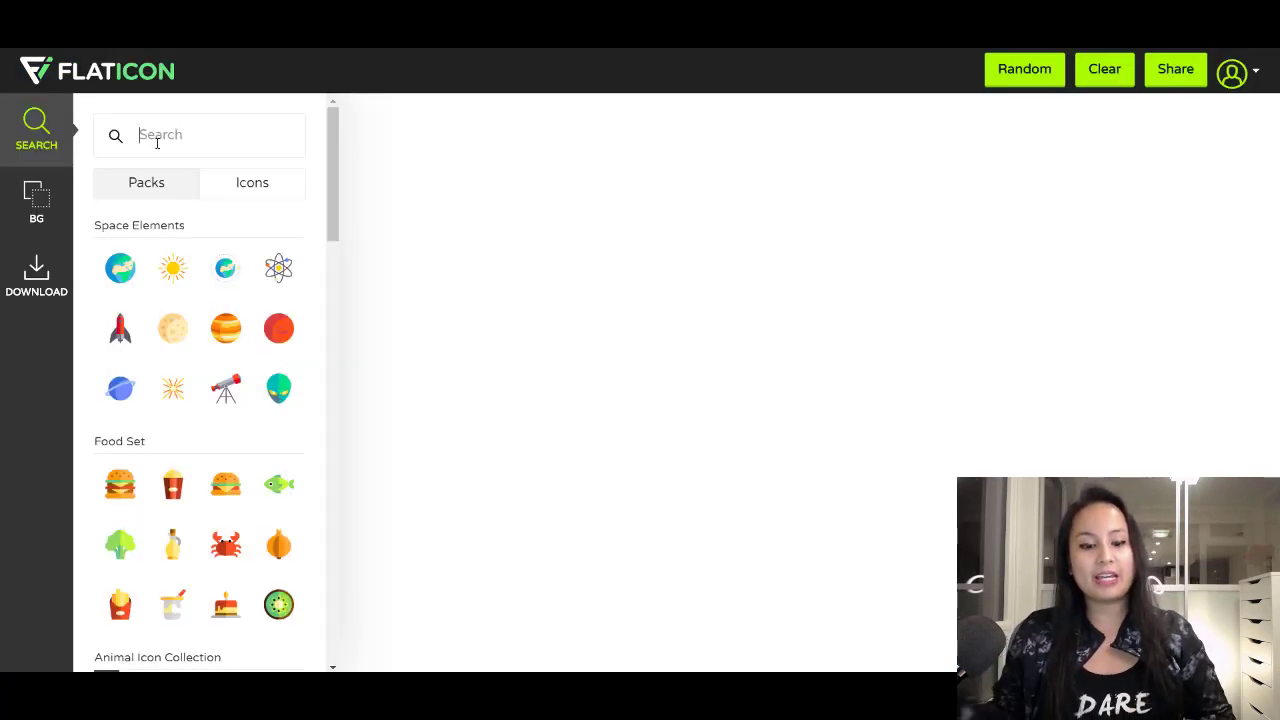
pyautogui.write('eyp')
pyautogui.write('gyp')
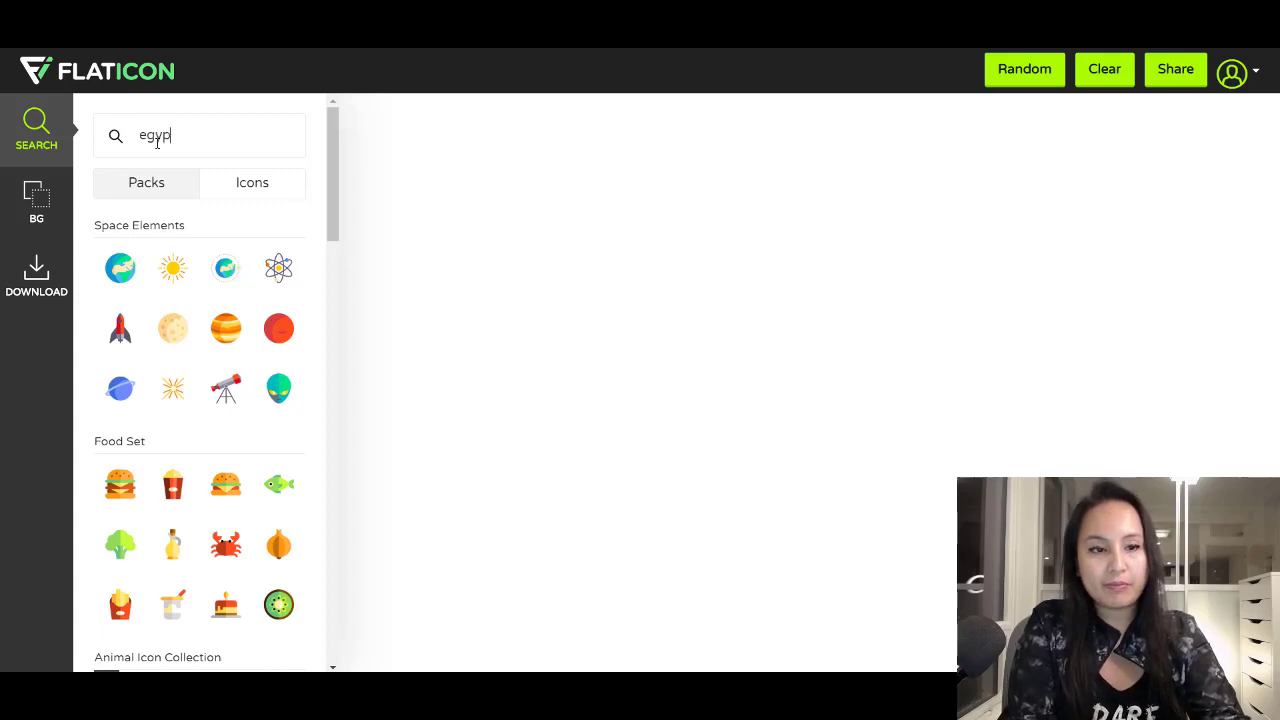
pyautogui.write('t')
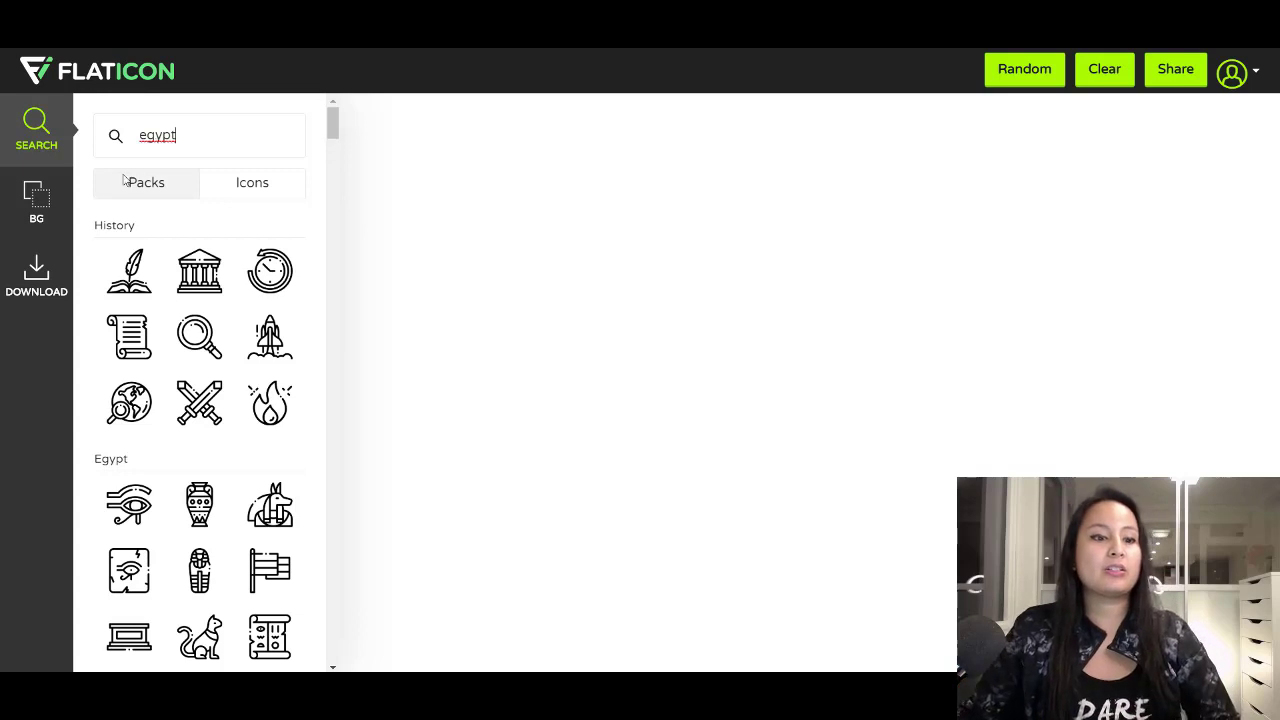
pyautogui.scroll(-3, 158, 280)
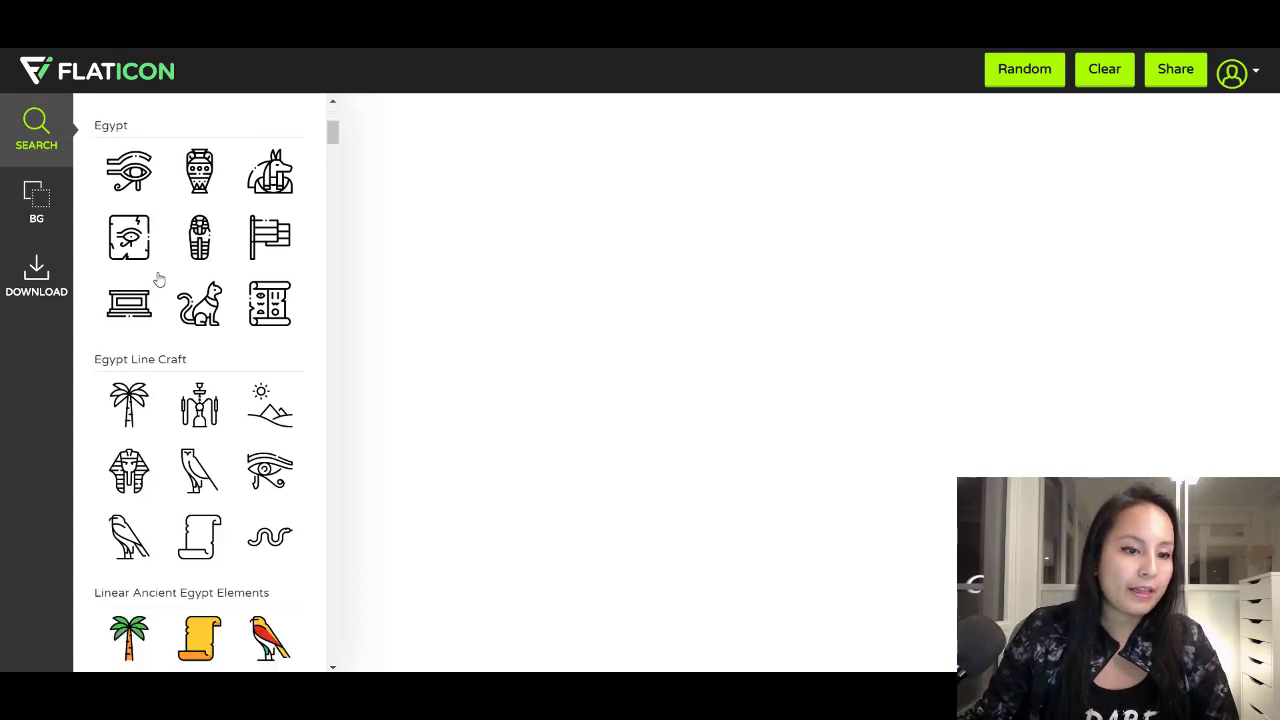
pyautogui.scroll(3, 158, 280)
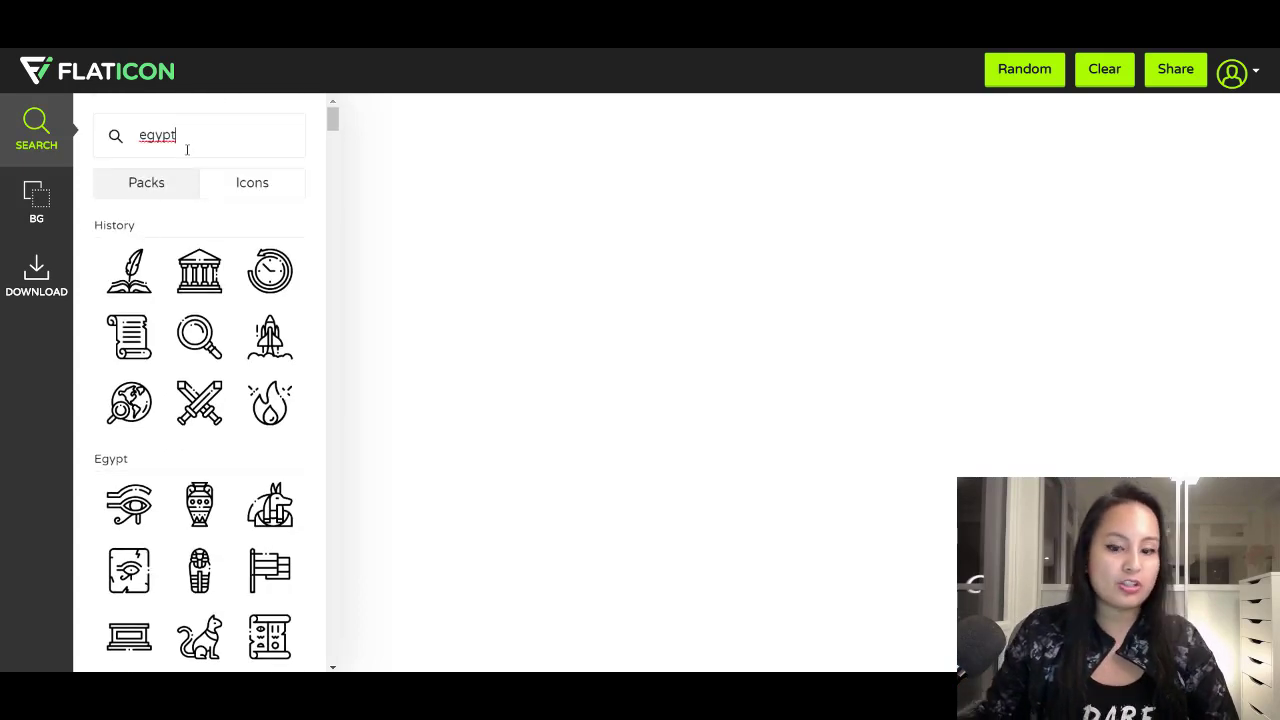
pyautogui.write('ian')
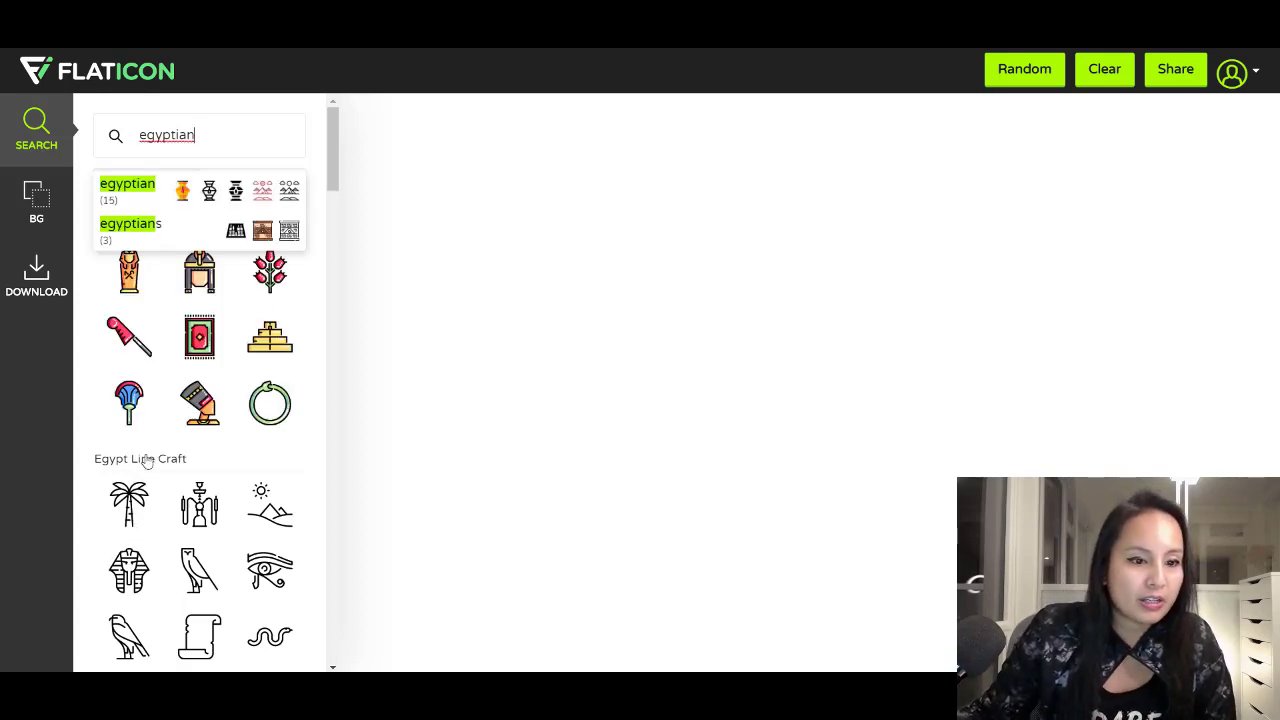
pyautogui.scroll(-5, 145, 460)
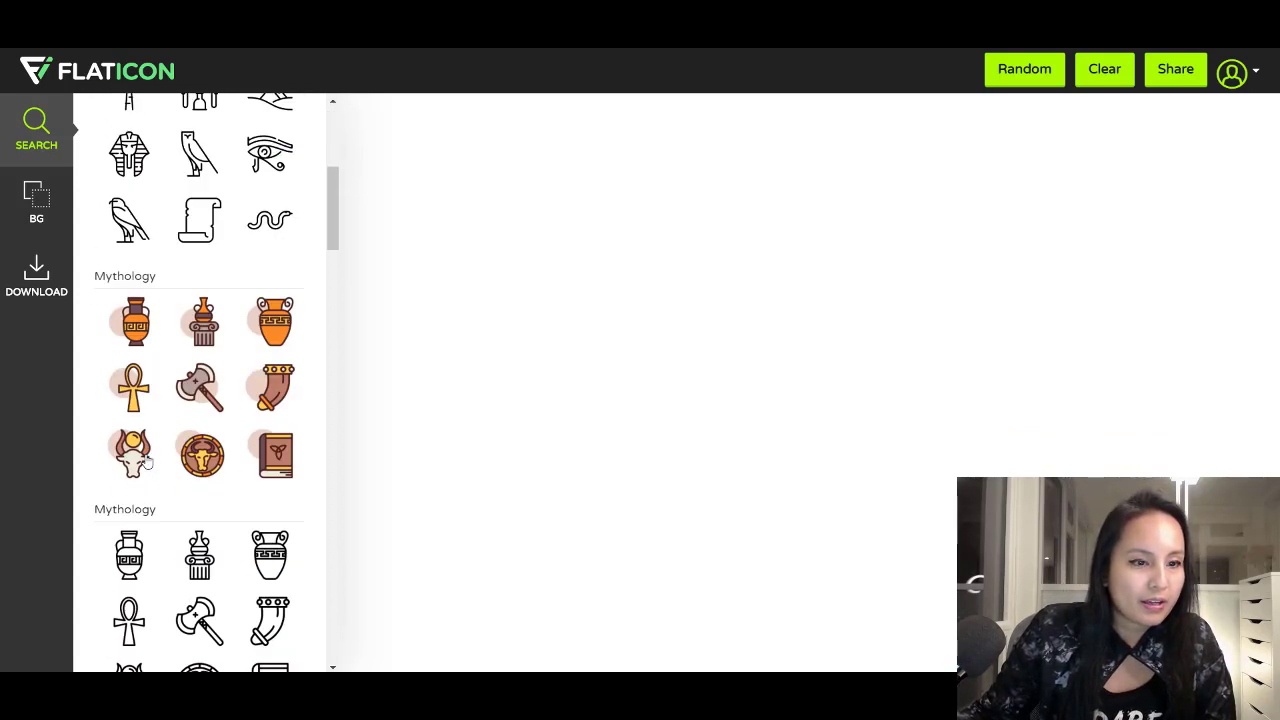
pyautogui.scroll(2, 147, 461)
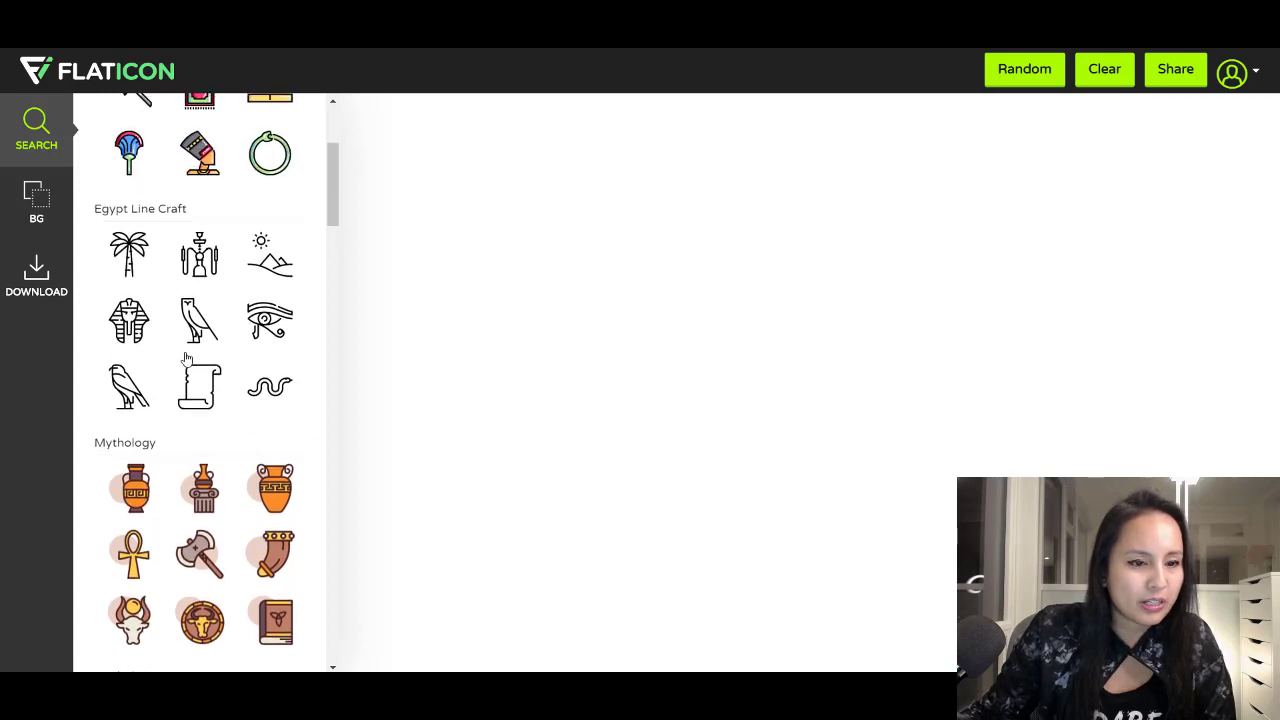
pyautogui.click(186, 358)
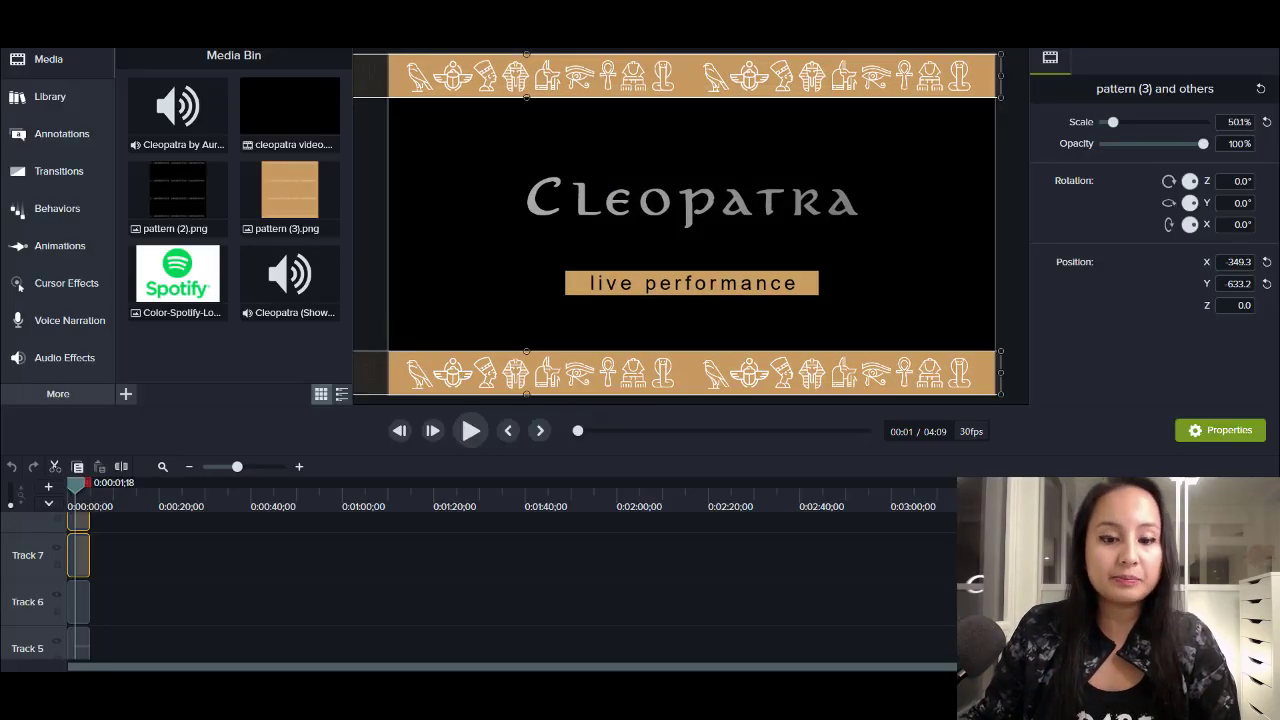
pyautogui.click(636, 695)
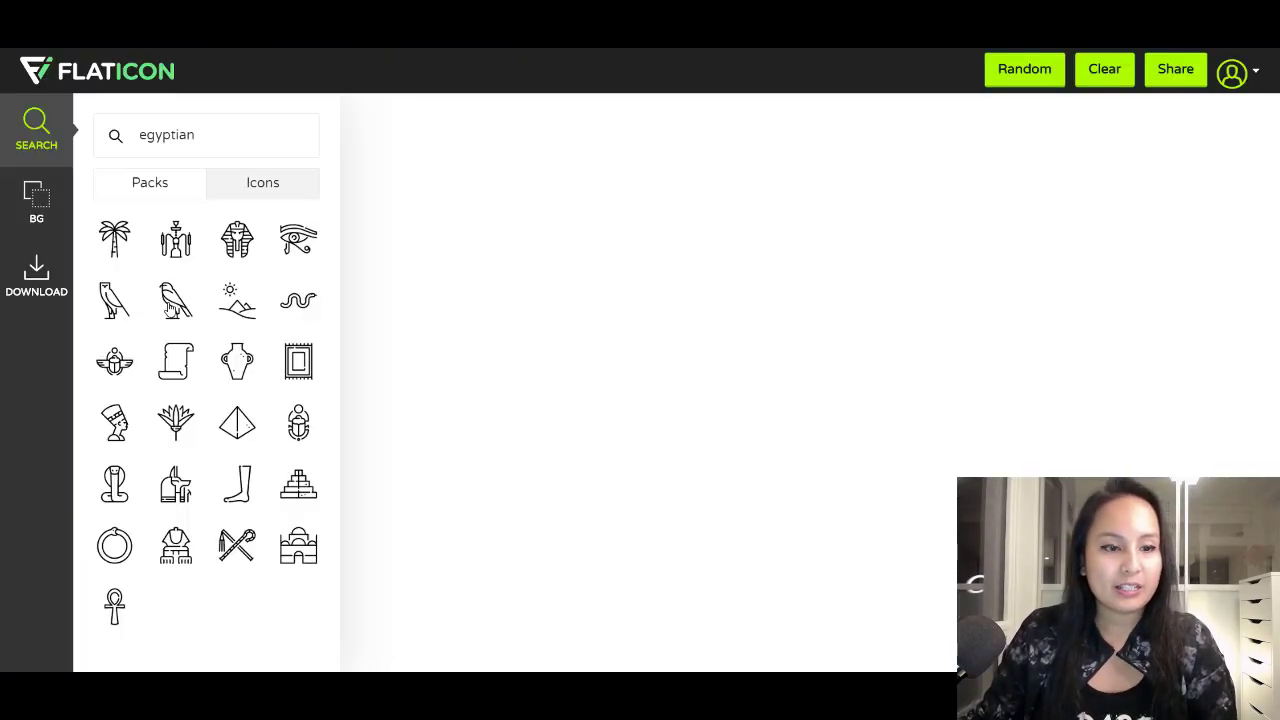
# Add the falcon icon to the pattern, move it to the tile's top-left, and shrink it
pyautogui.click(175, 301)
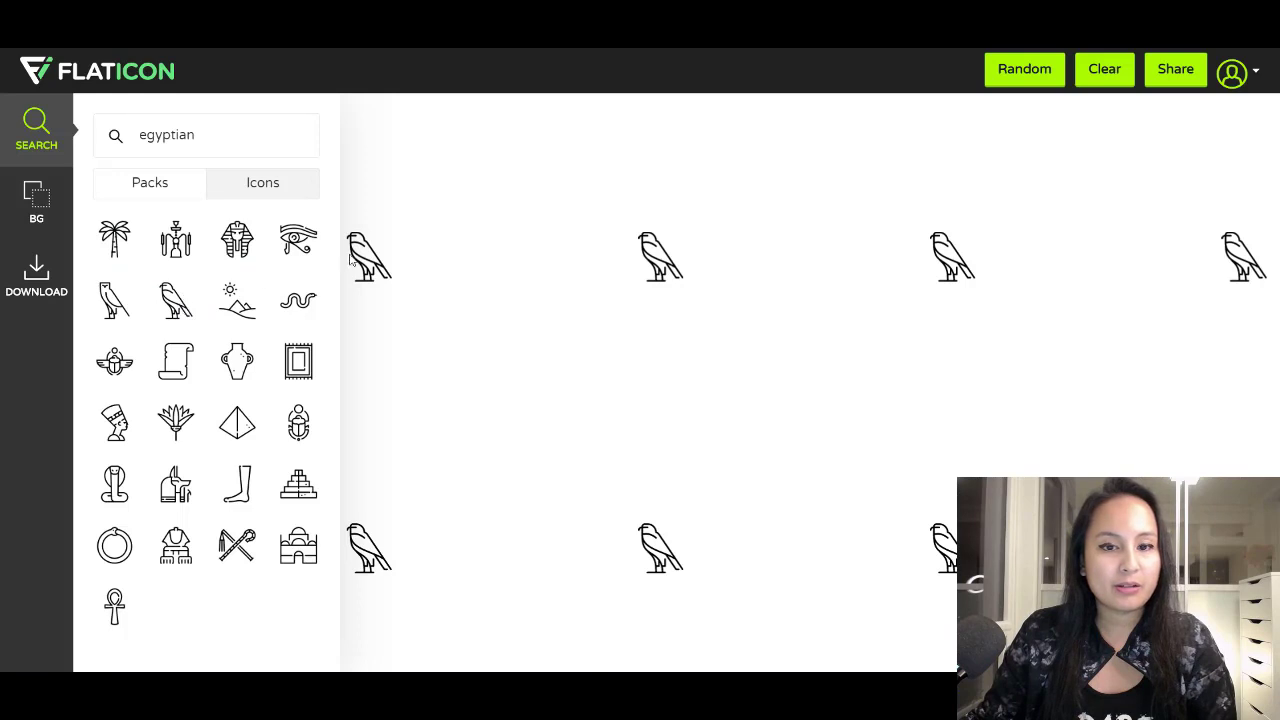
pyautogui.moveTo(360, 244); pyautogui.dragTo(371, 128)
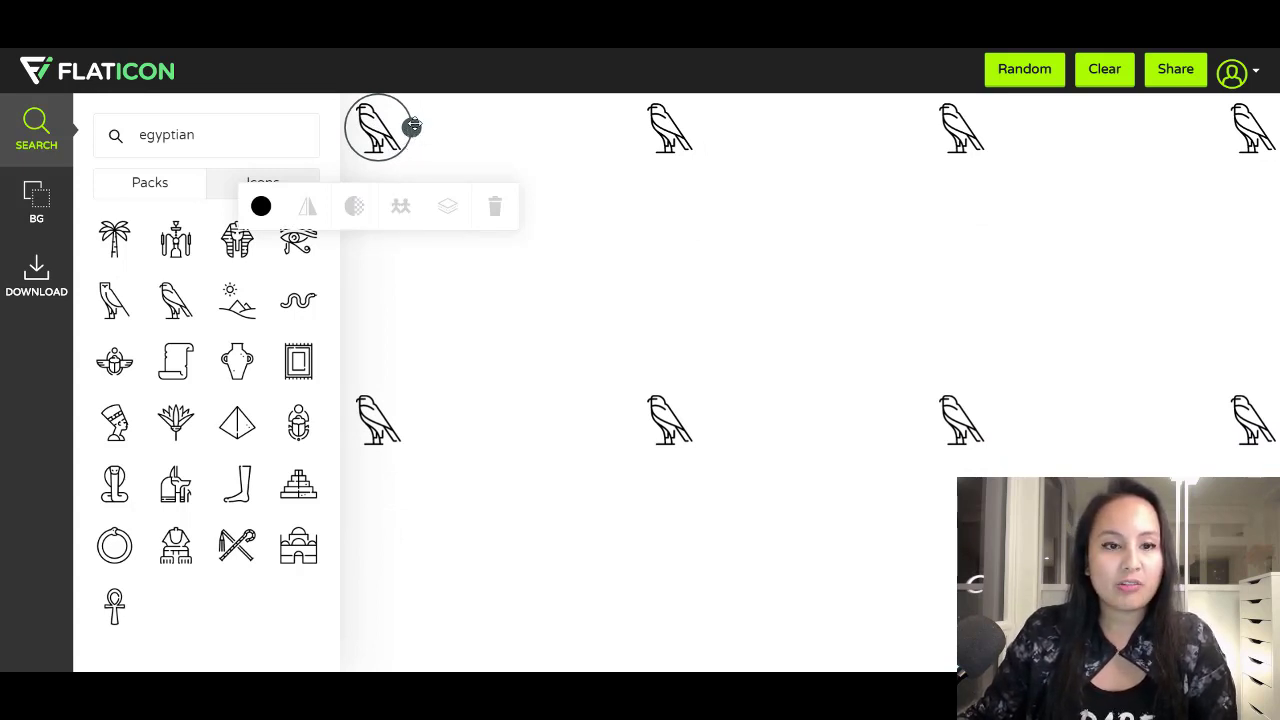
pyautogui.moveTo(412, 125); pyautogui.dragTo(400, 127)
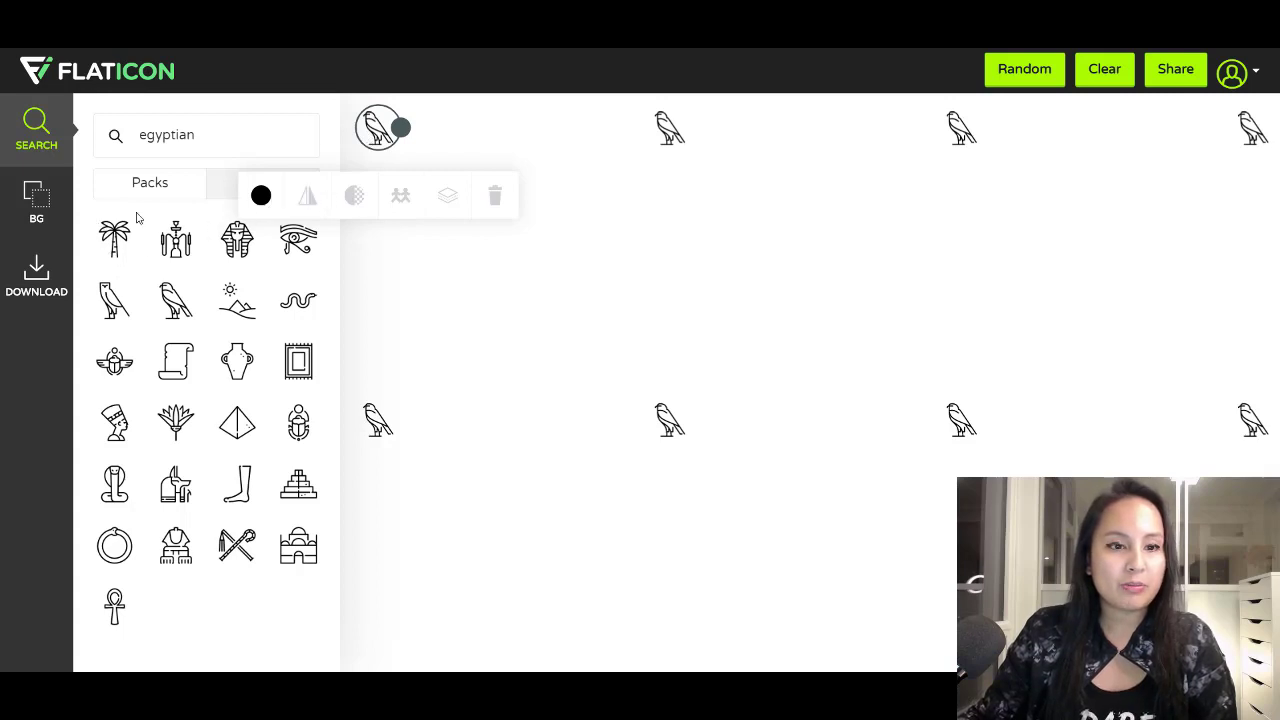
# Set the pattern background to black (000000) and recolour the falcon icons white
pyautogui.click(37, 216)
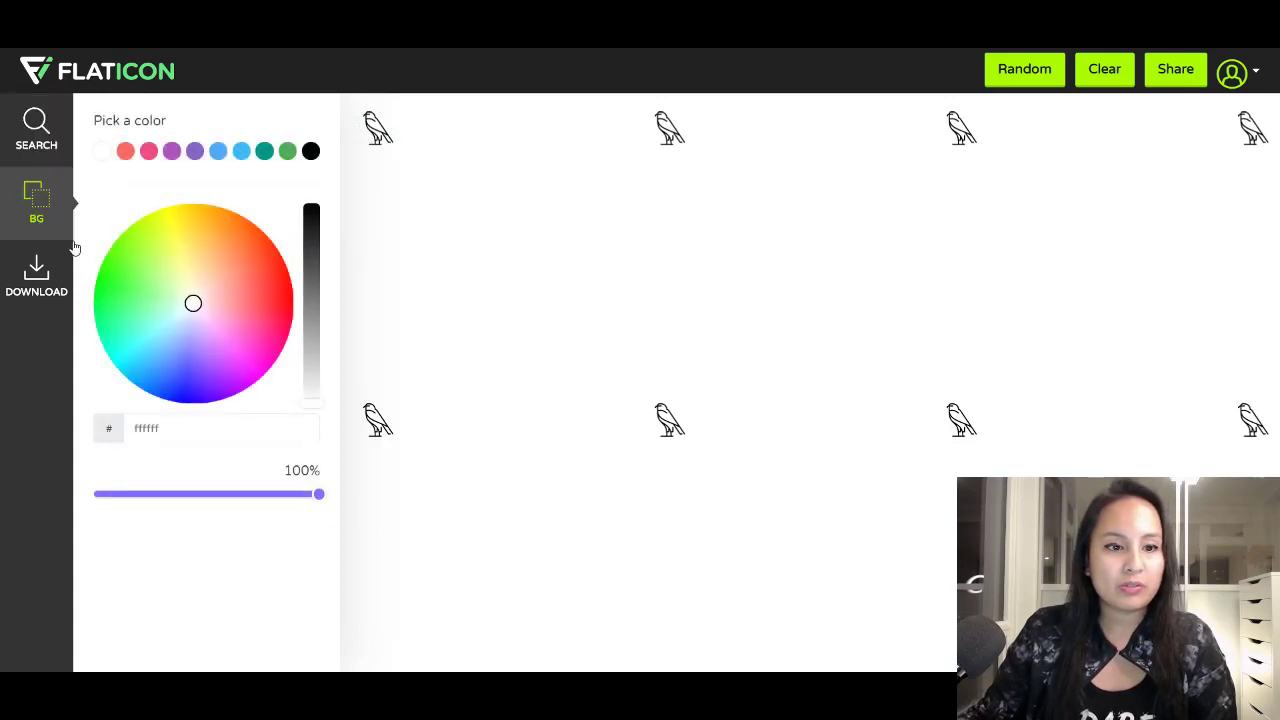
pyautogui.moveTo(312, 410); pyautogui.dragTo(285, 188)
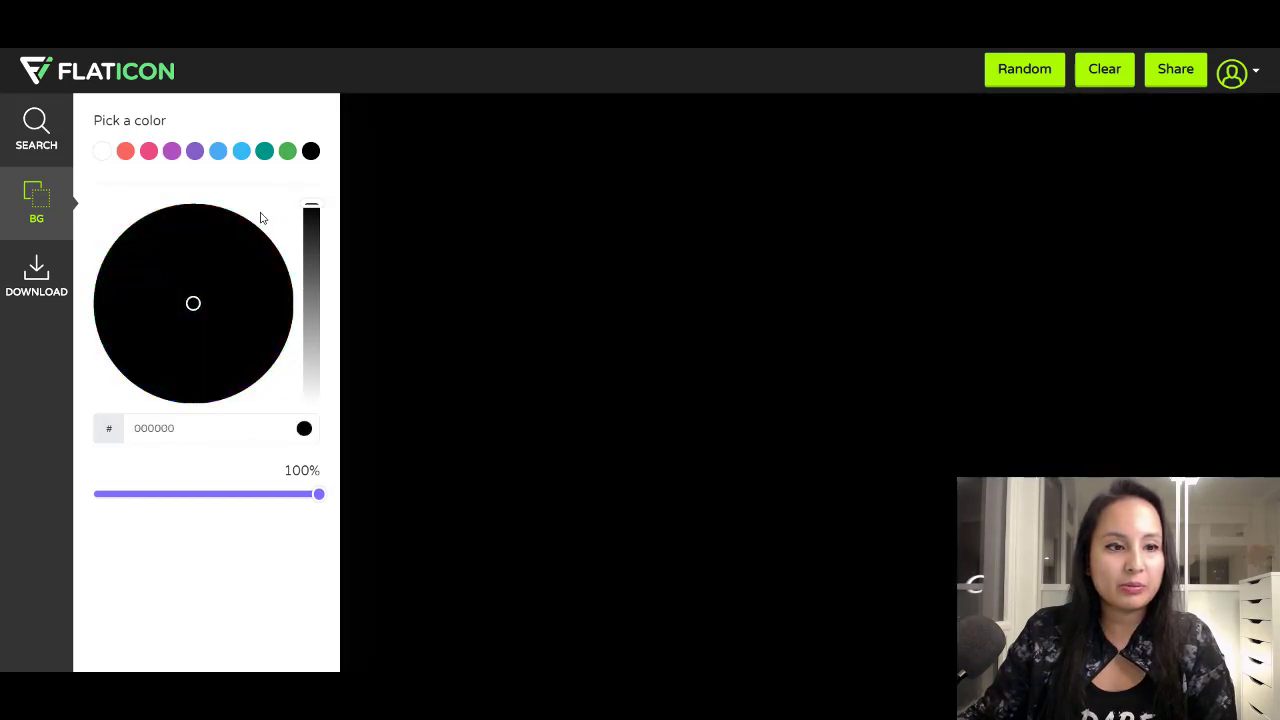
pyautogui.click(38, 138)
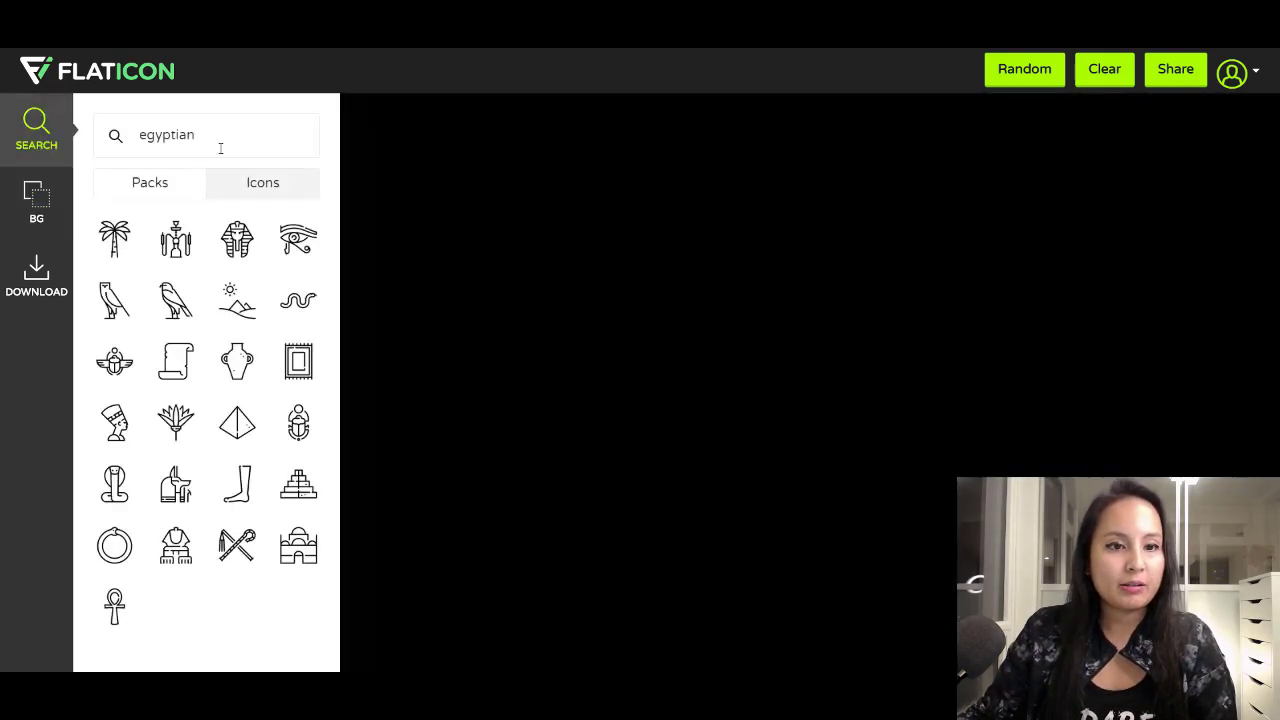
pyautogui.click(375, 134)
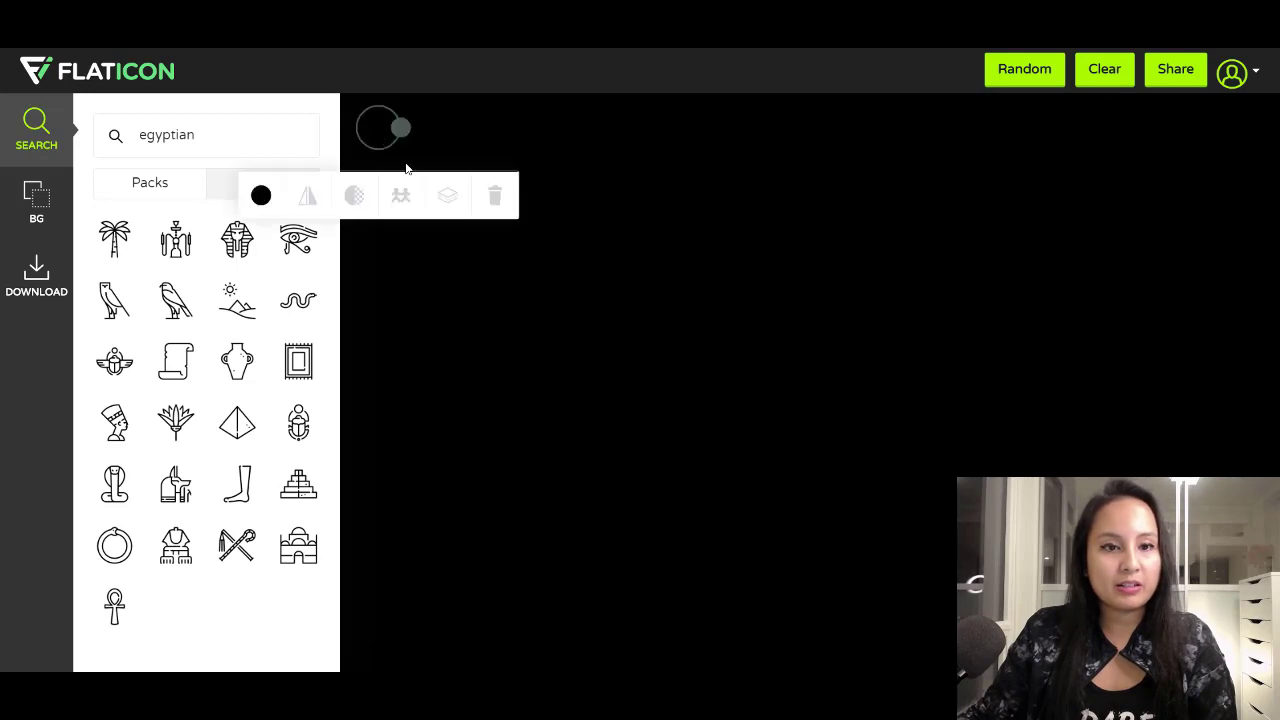
pyautogui.click(261, 196)
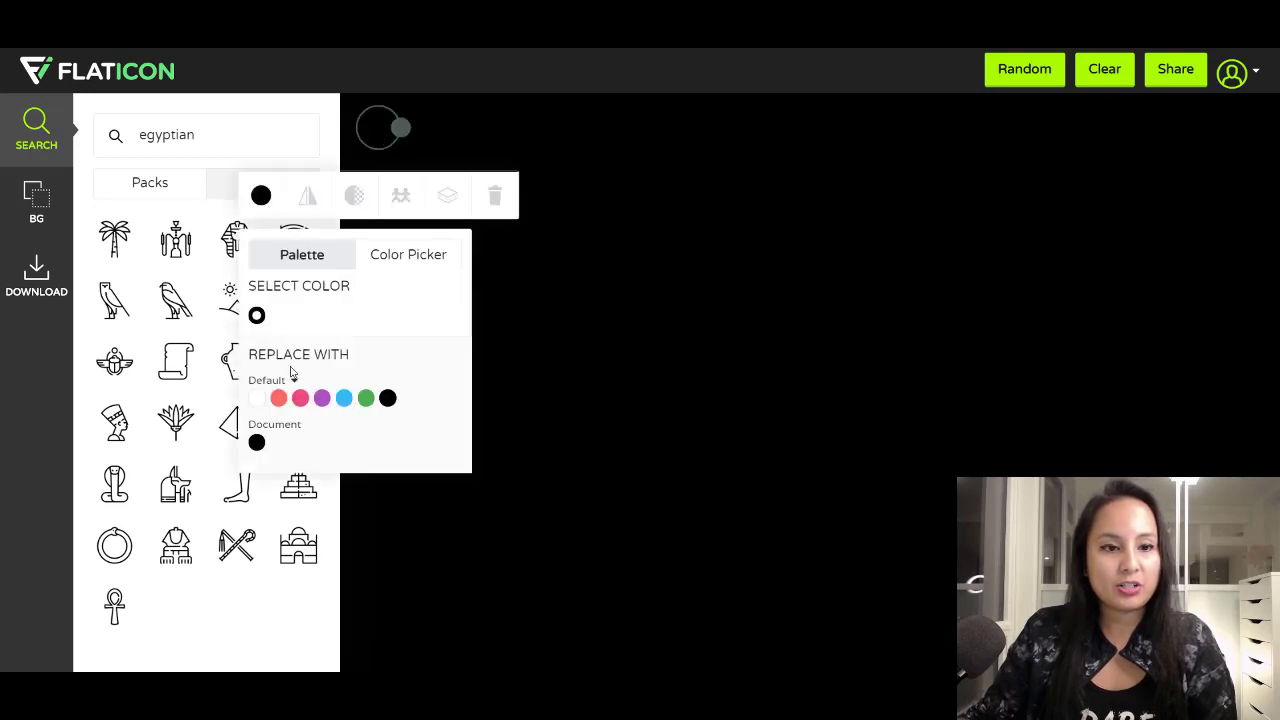
pyautogui.click(263, 401)
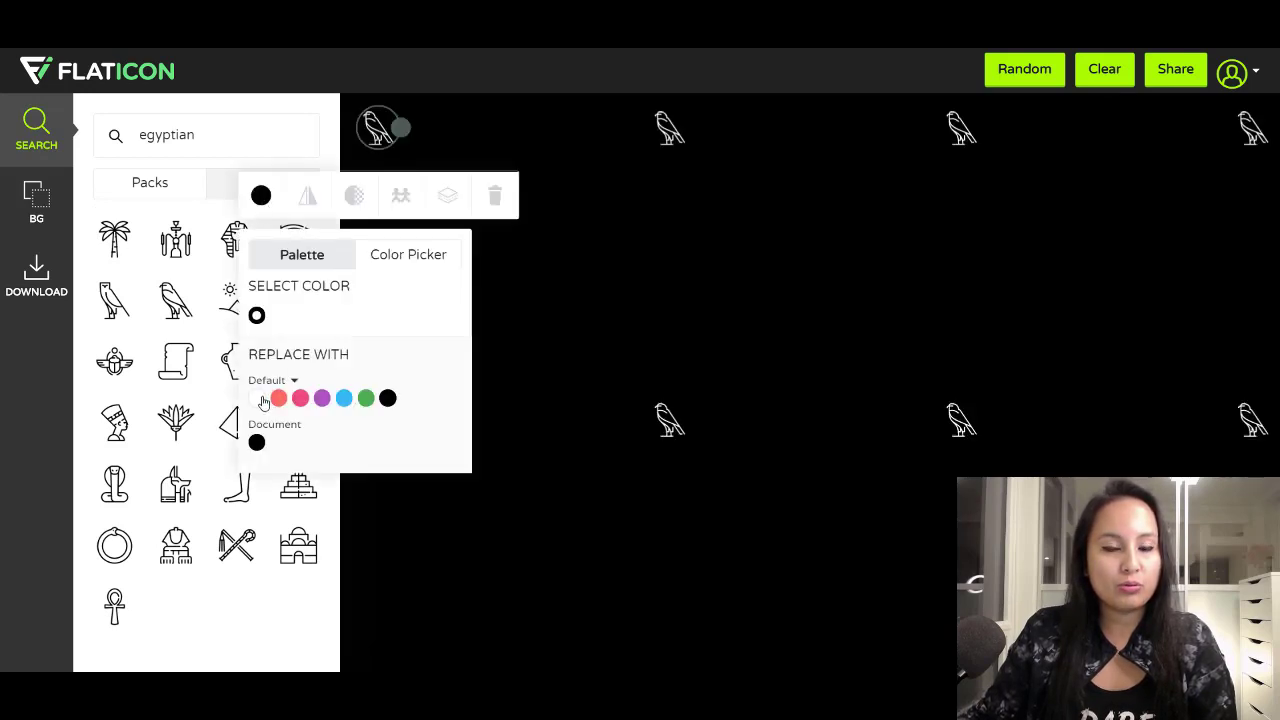
pyautogui.click(605, 297)
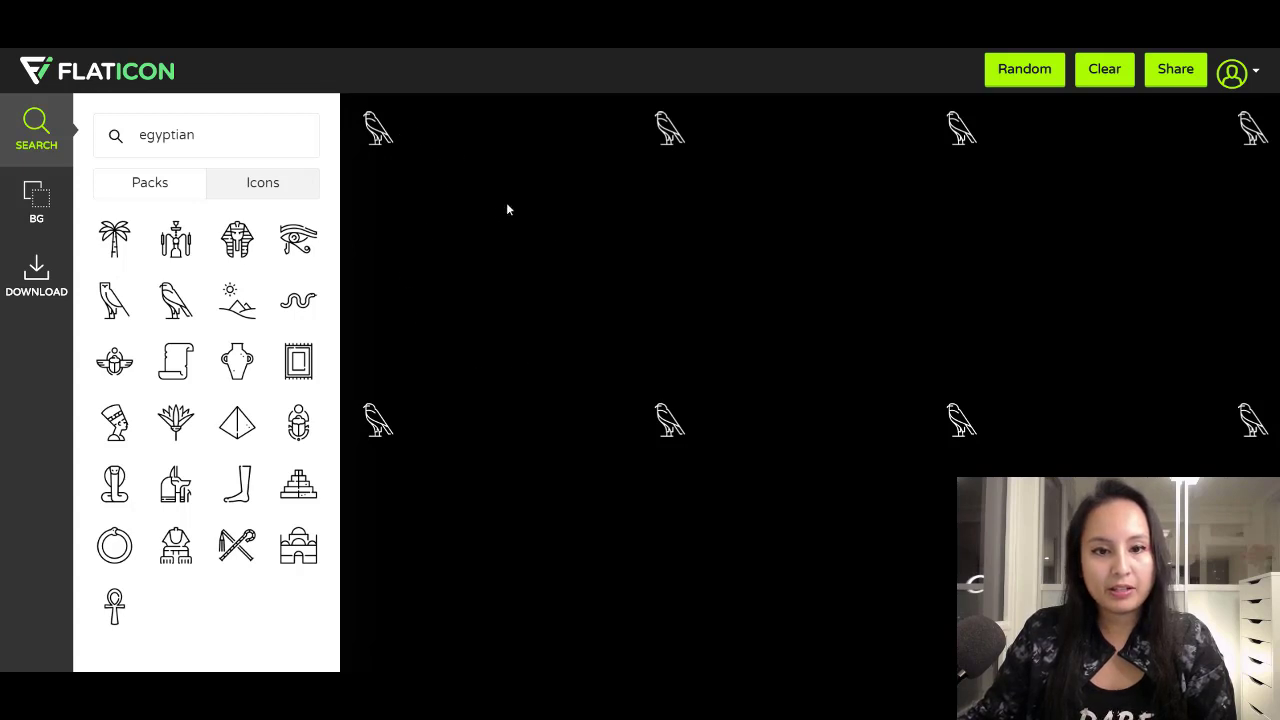
pyautogui.click(36, 205)
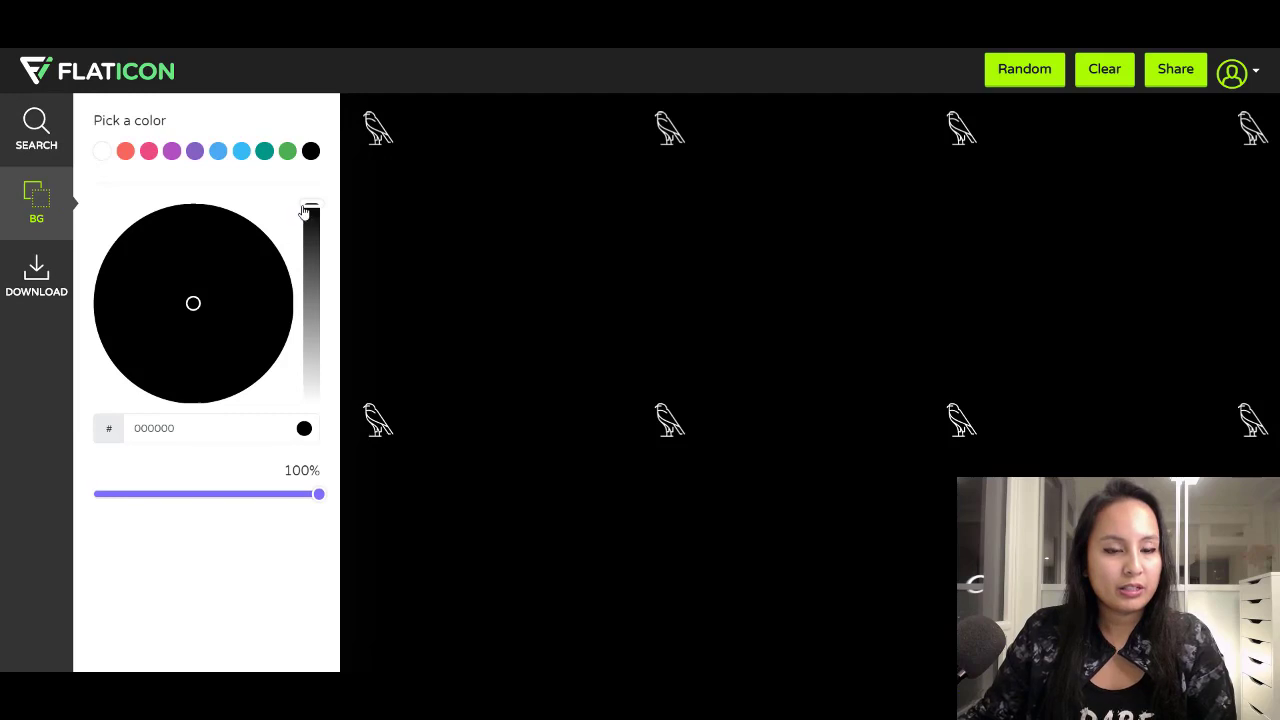
# Lighten the pattern background to dark grey 363636 and move the scarab beside the falcon
pyautogui.moveTo(310, 208); pyautogui.dragTo(309, 250)
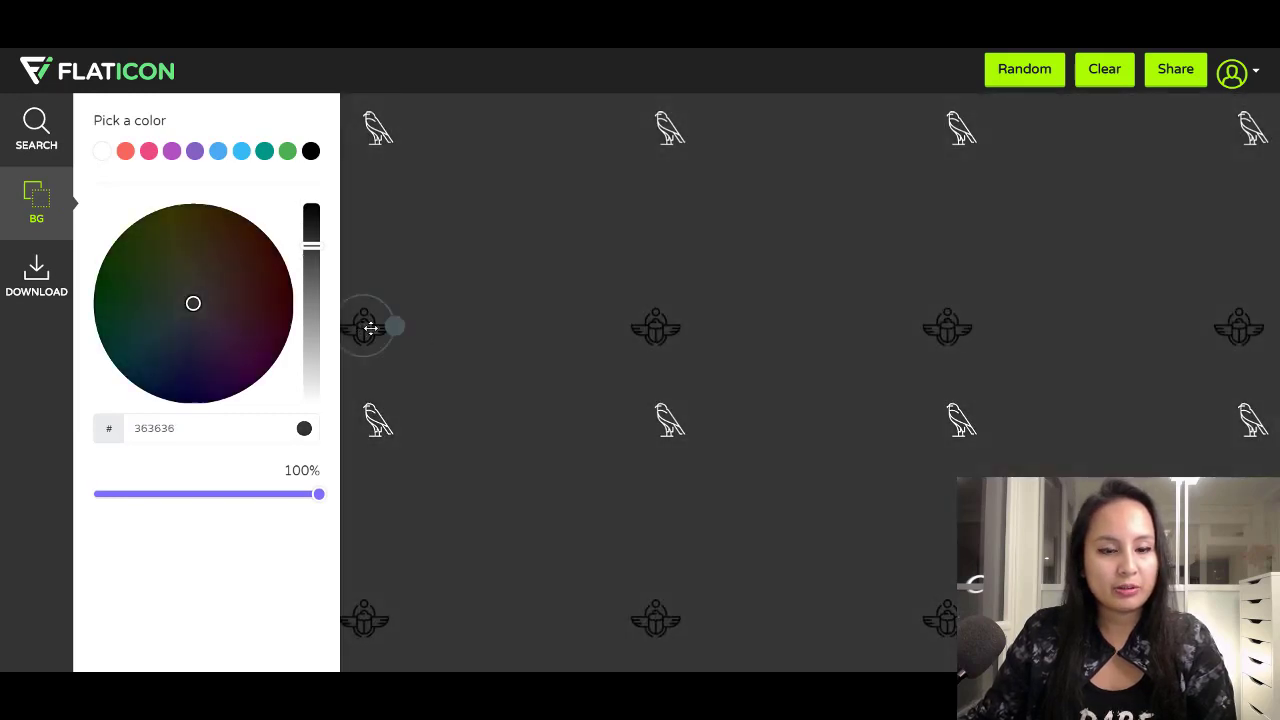
pyautogui.moveTo(370, 324); pyautogui.dragTo(437, 122)
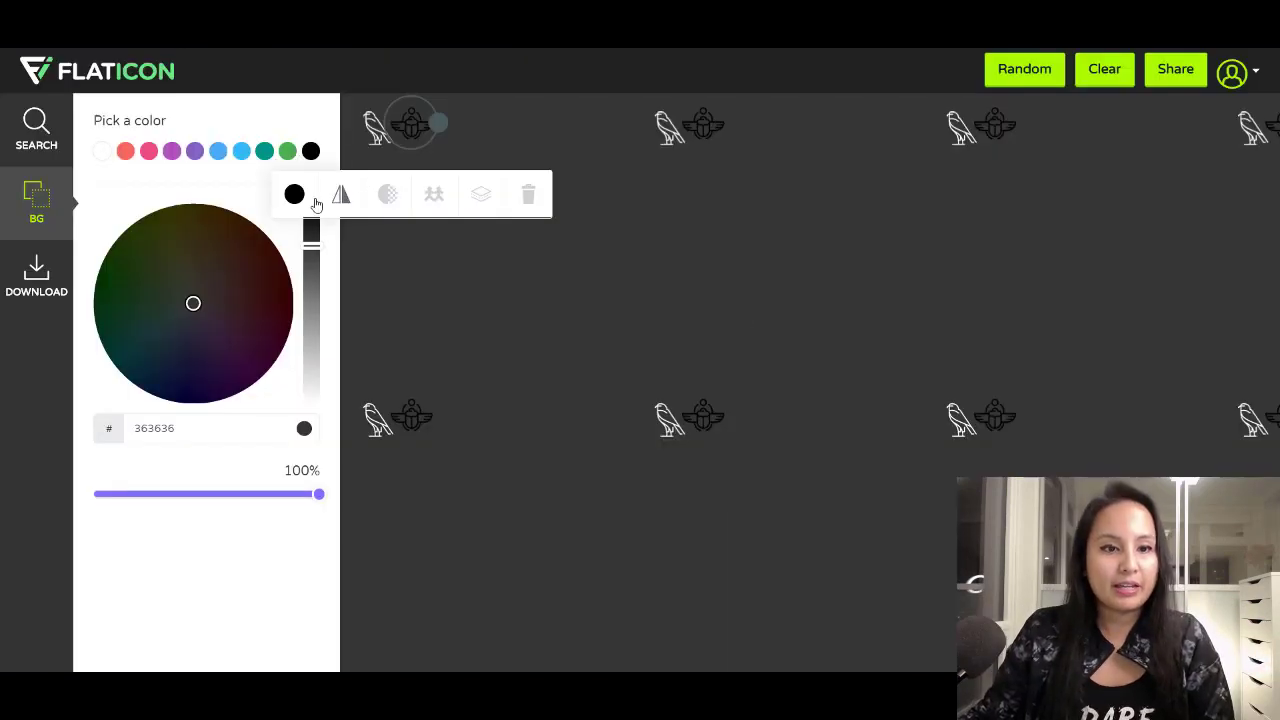
# Replace the scarab's black with white, then go back to the egyptian icon results
pyautogui.click(296, 199)
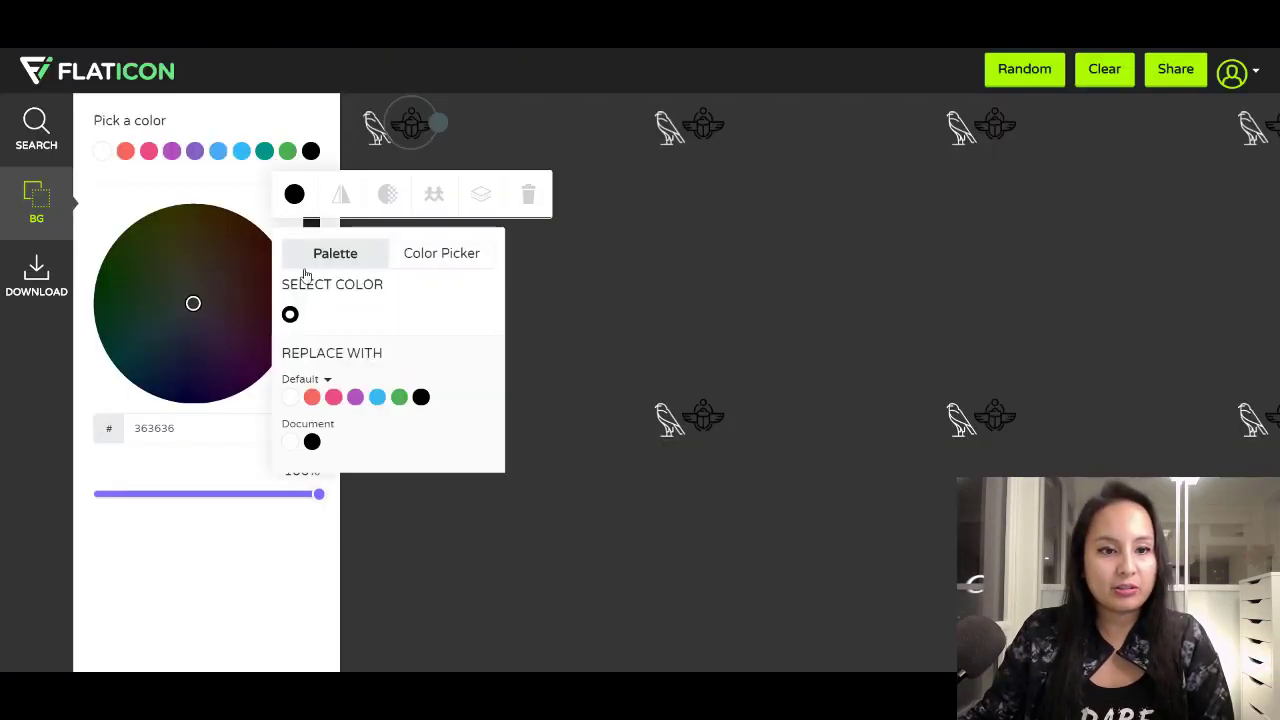
pyautogui.click(290, 397)
pyautogui.click(584, 314)
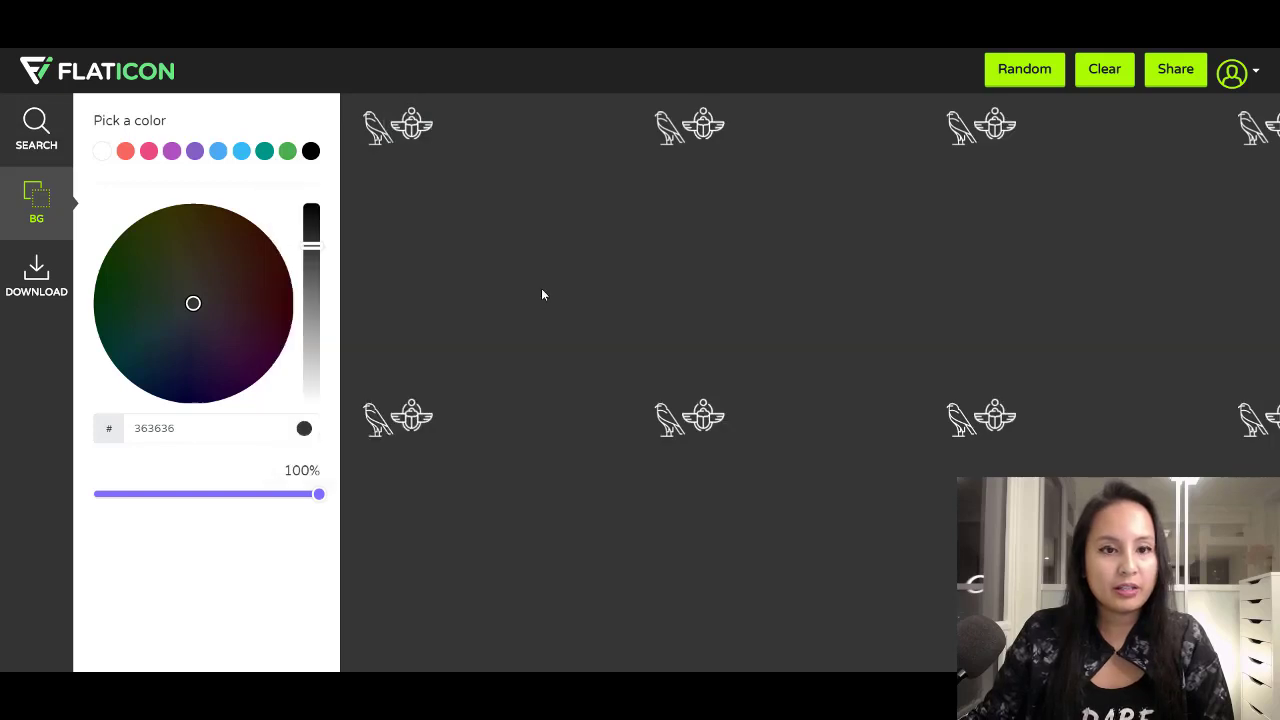
pyautogui.click(416, 135)
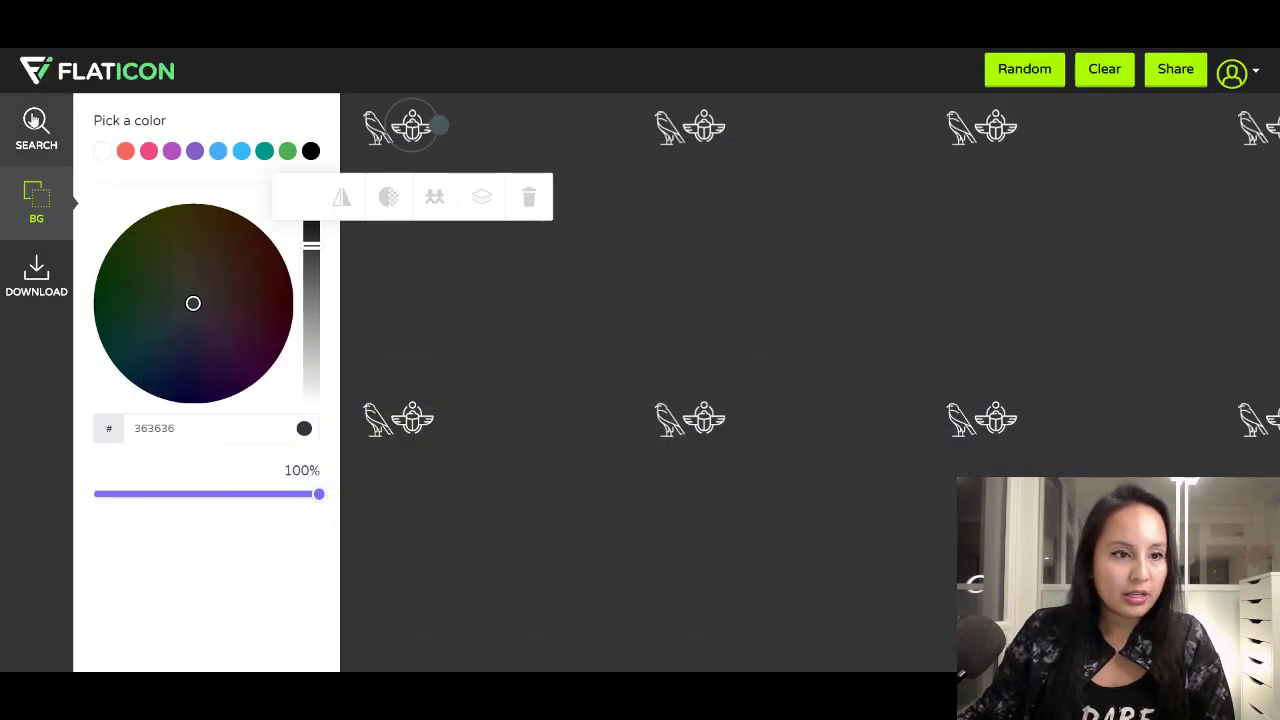
pyautogui.click(35, 124)
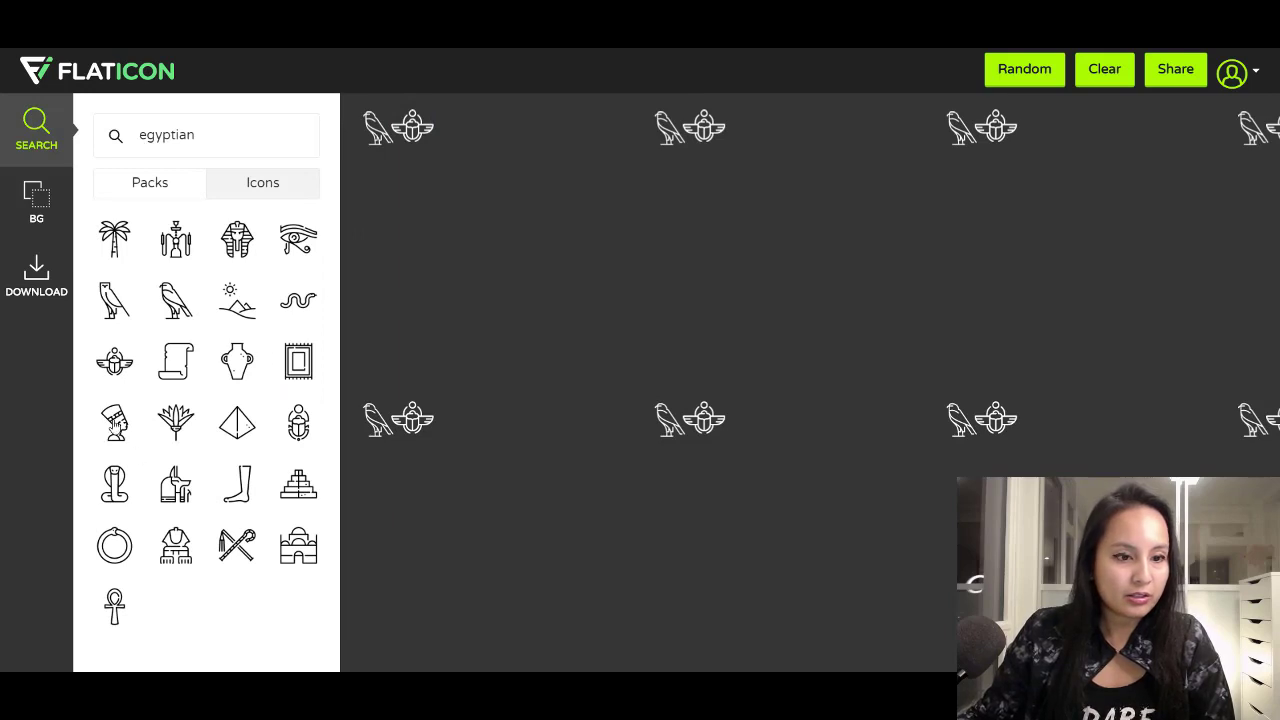
# Add a white Nefertiti bust and place it, slightly smaller, beside the scarab
pyautogui.click(116, 424)
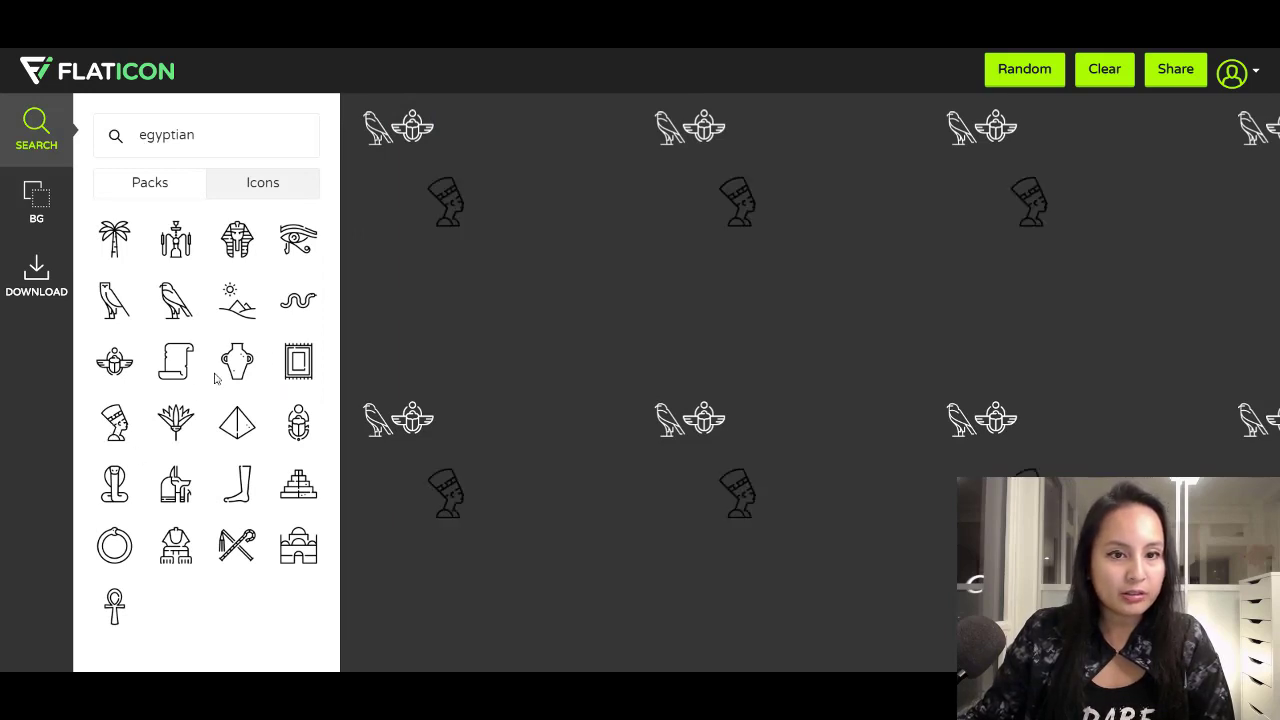
pyautogui.click(445, 200)
pyautogui.click(327, 121)
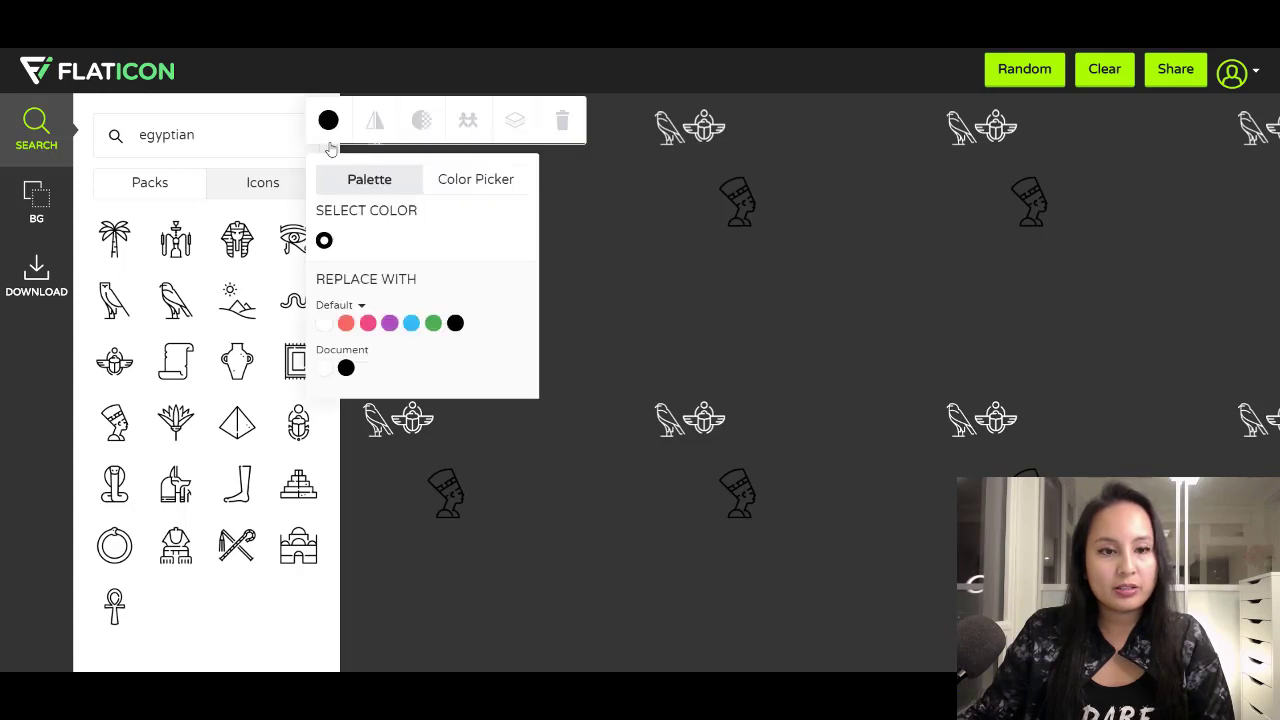
pyautogui.click(324, 323)
pyautogui.click(614, 301)
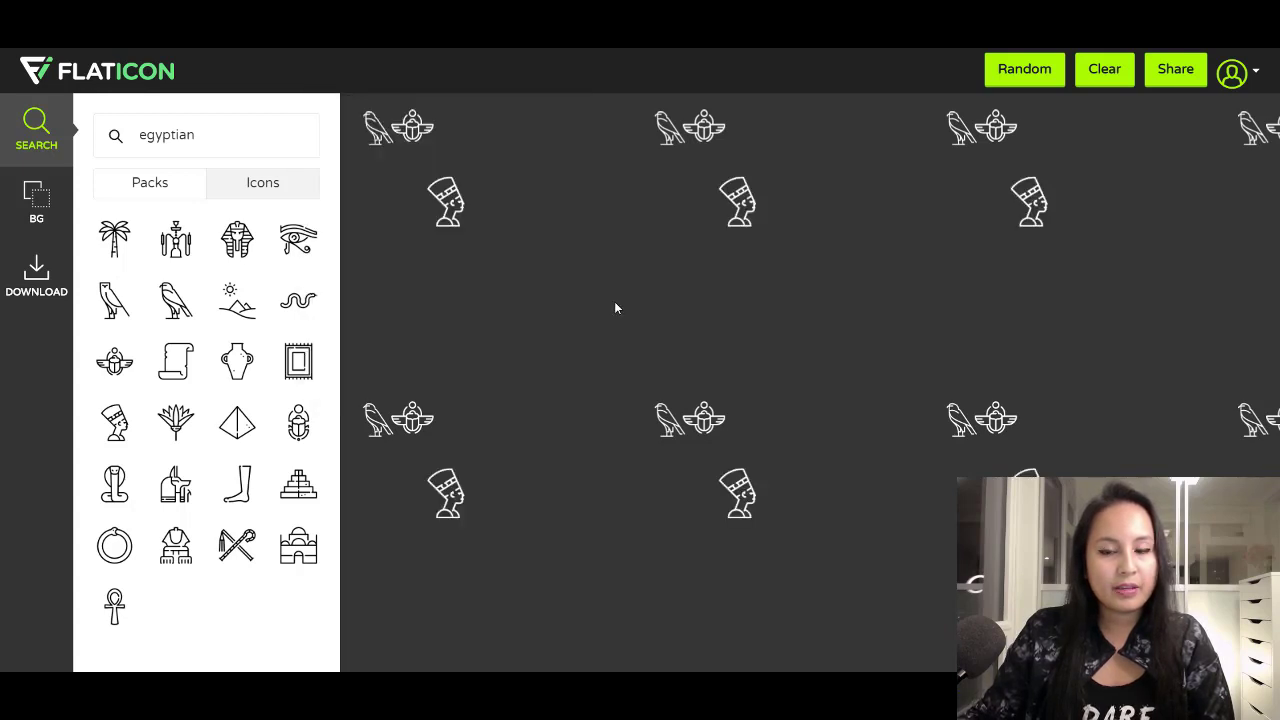
pyautogui.moveTo(441, 210); pyautogui.dragTo(468, 124)
pyautogui.click(573, 215)
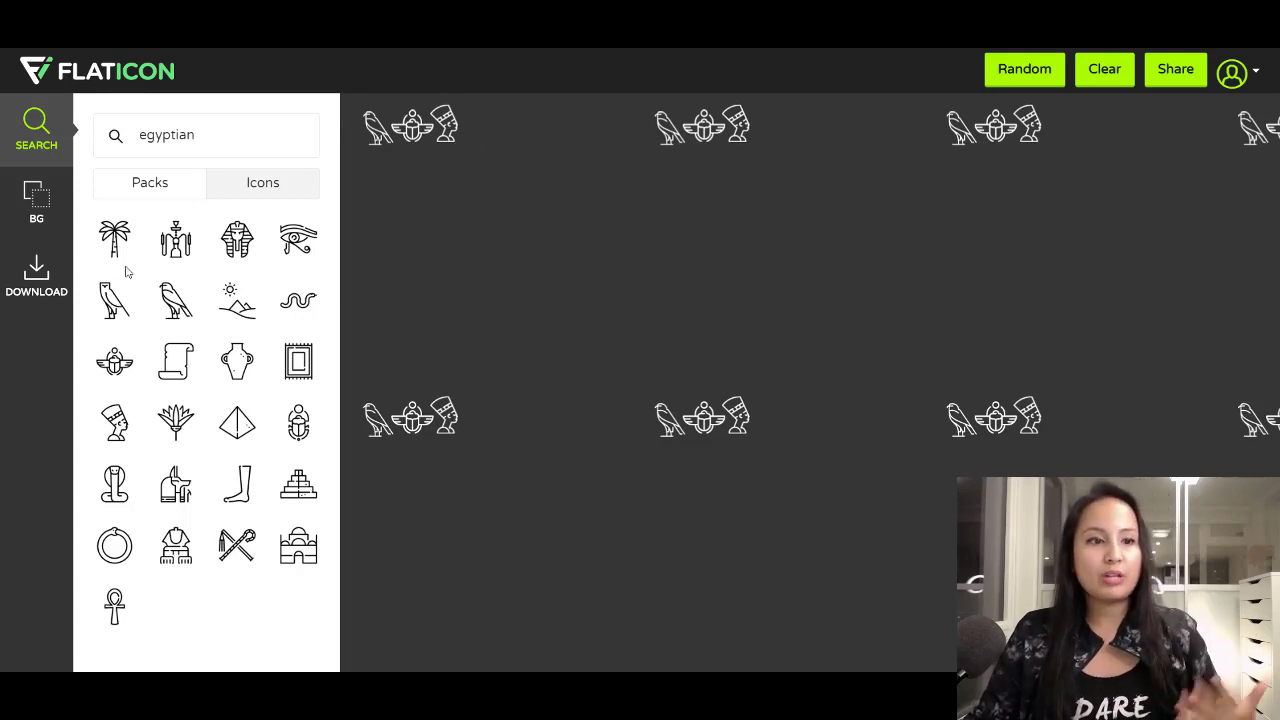
# Try the background opacity slider, leaving the 363636 background at 100% opacity
pyautogui.click(36, 210)
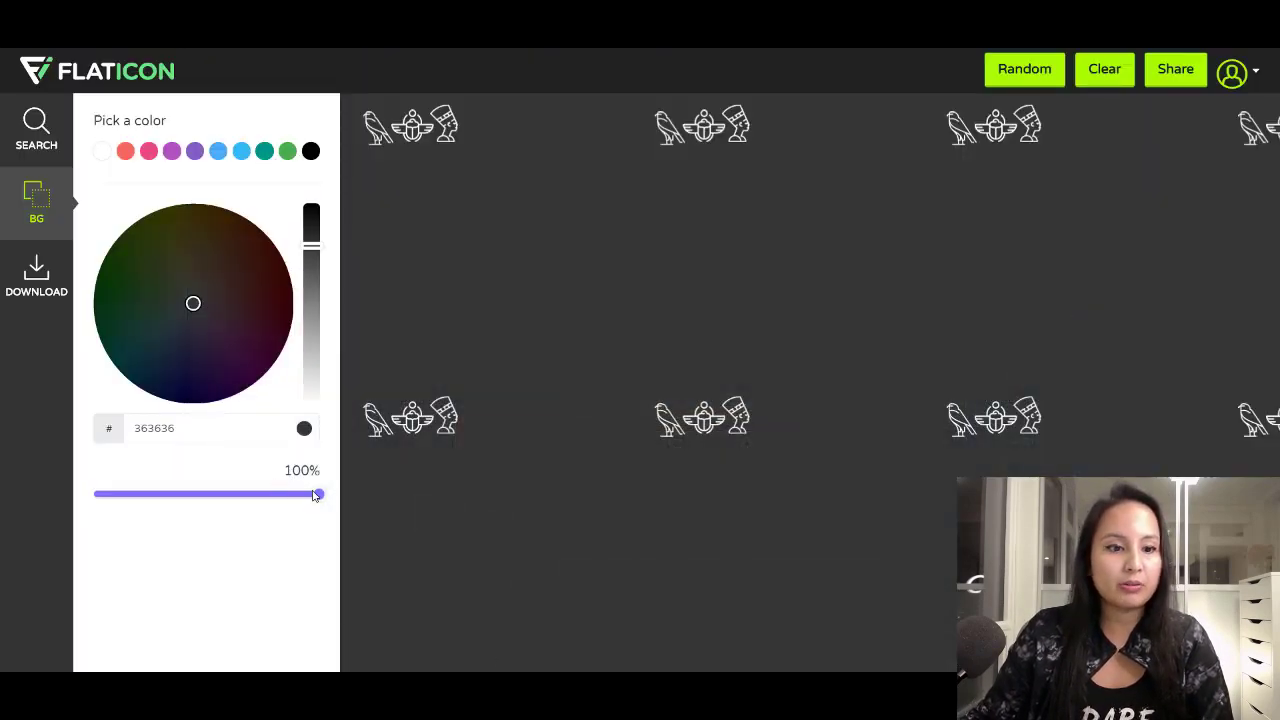
pyautogui.moveTo(318, 498); pyautogui.dragTo(384, 498)
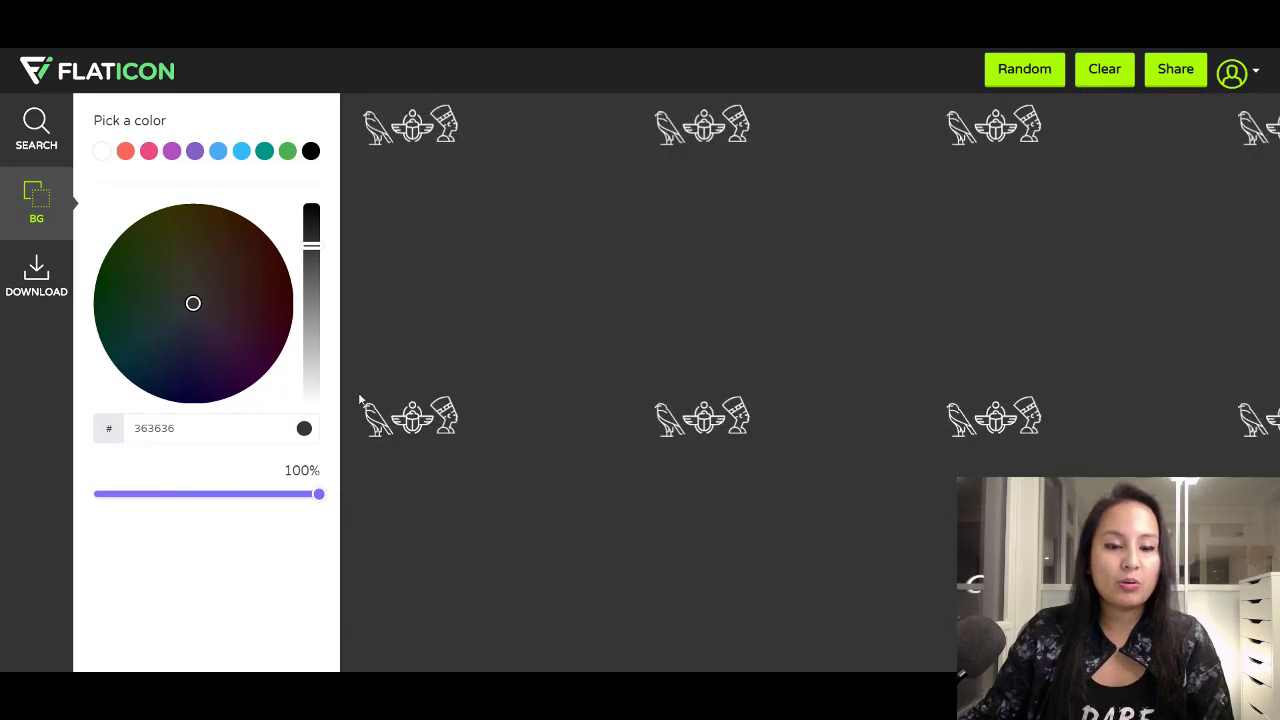
# Download the pattern as a PNG with tile size 350 and image size 700×350
pyautogui.click(30, 296)
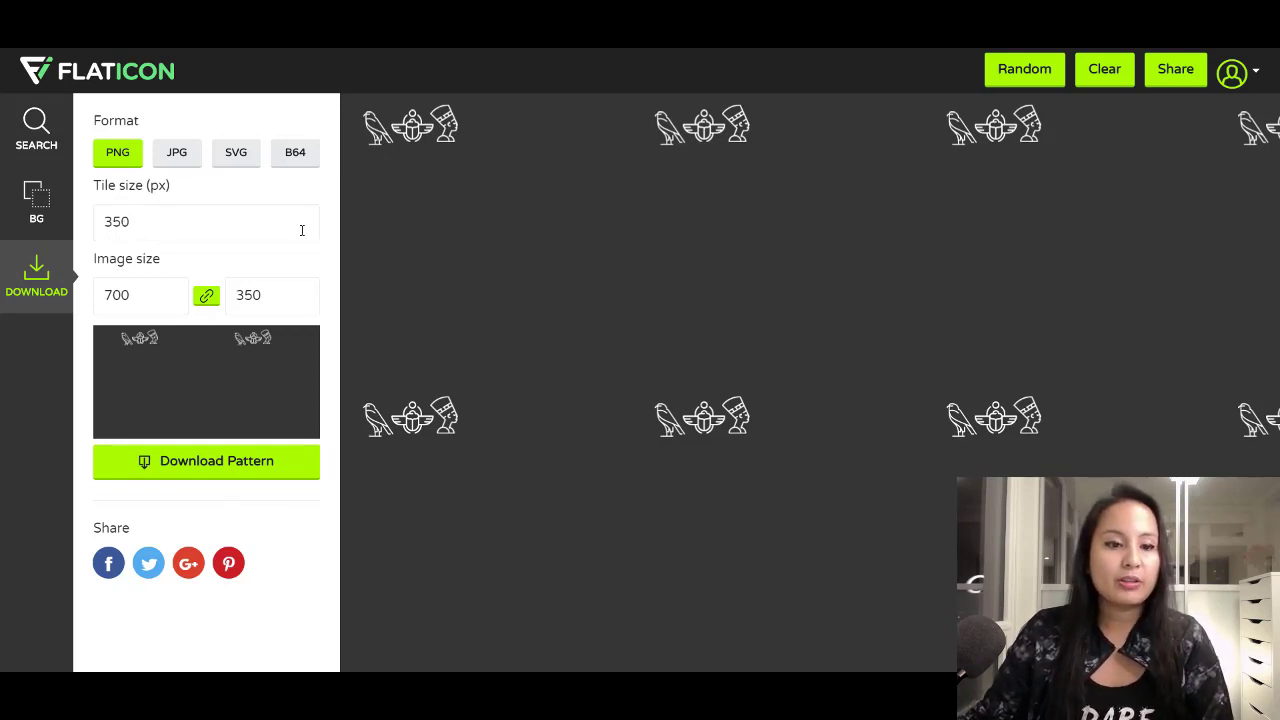
pyautogui.click(206, 476)
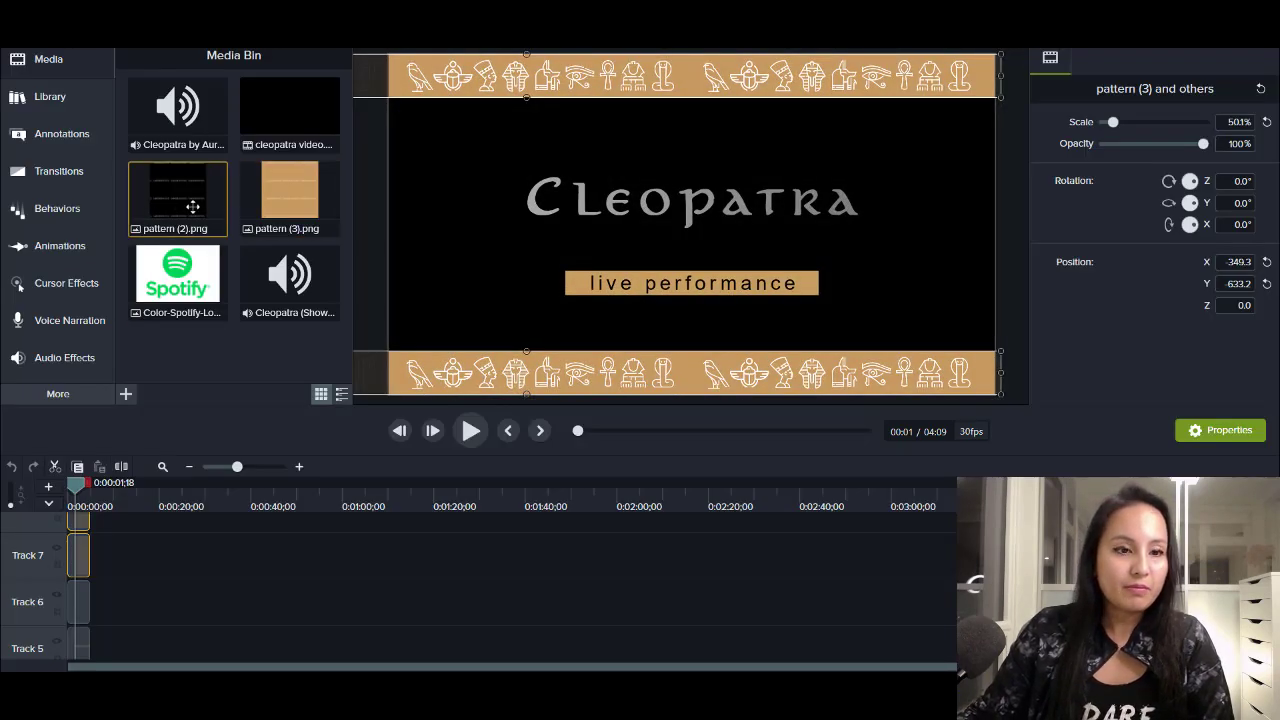
# Preview pattern (3).png, then select the bottom border clip and move to 0:22
pyautogui.doubleClick(276, 192)
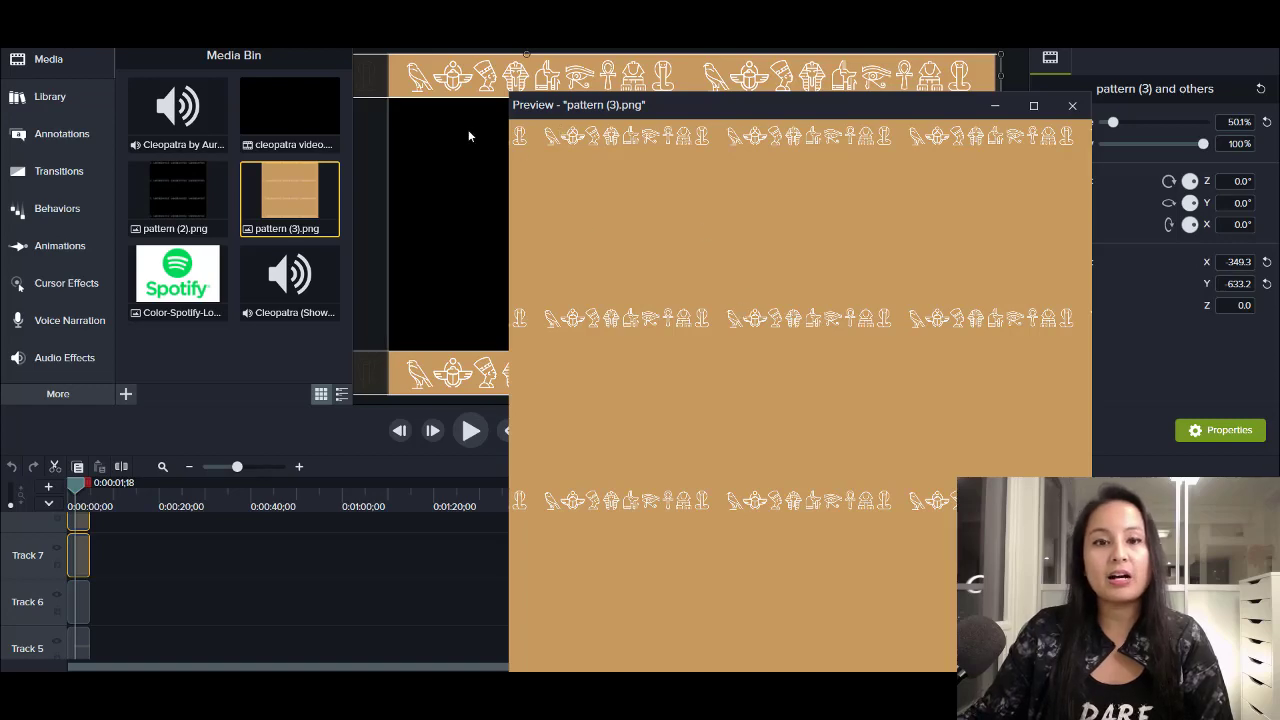
pyautogui.click(1072, 105)
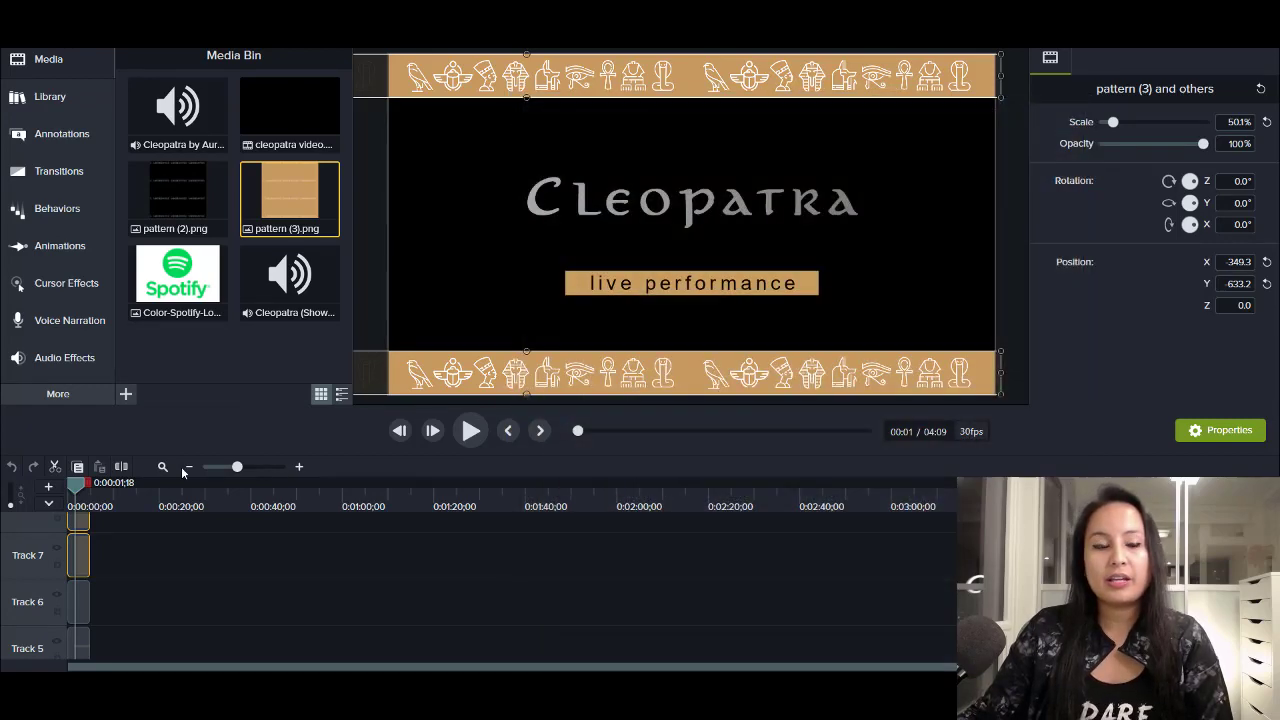
pyautogui.click(82, 522)
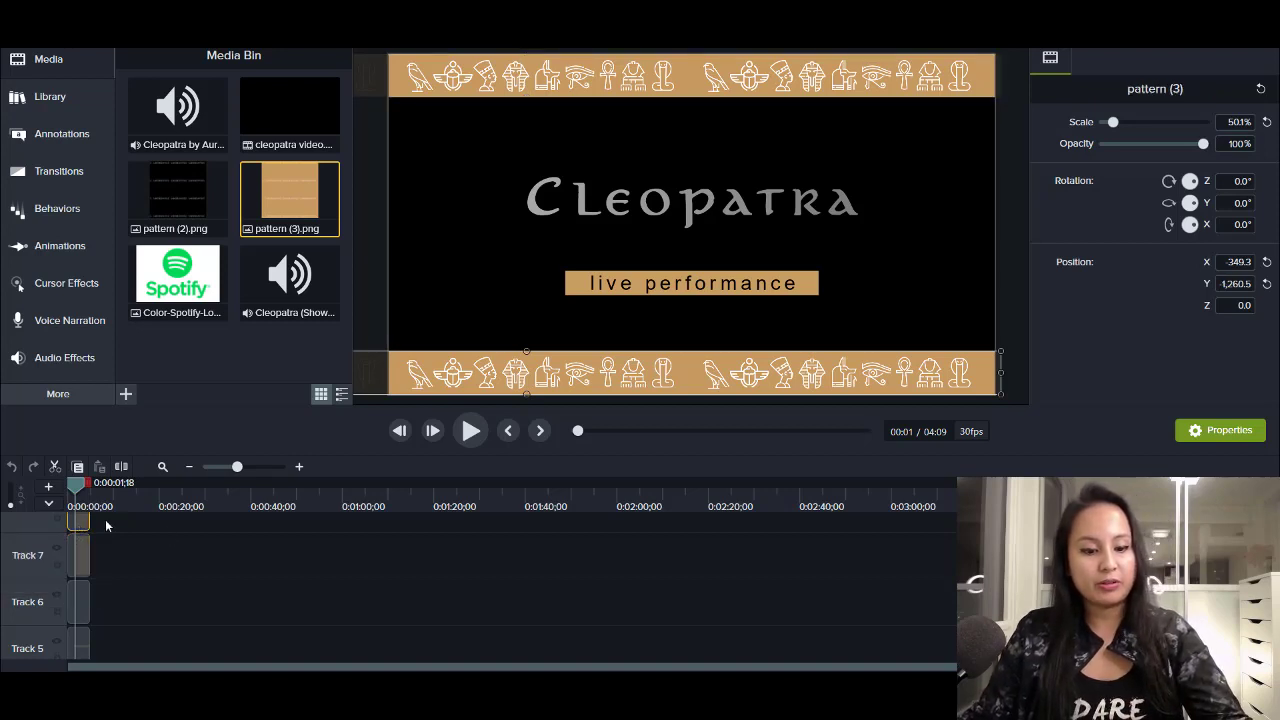
pyautogui.click(172, 507)
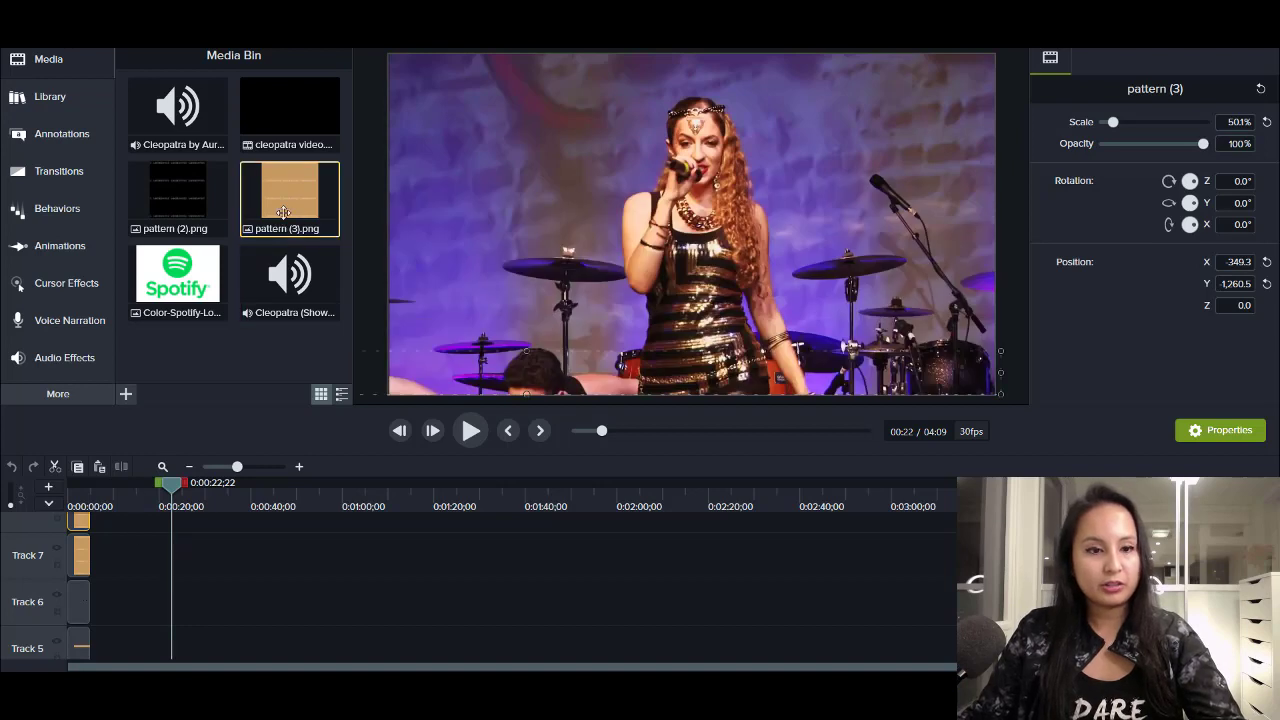
# Add pattern (3).png to Track 7 at 0:33 and squash it into a top strip
pyautogui.moveTo(286, 205); pyautogui.dragTo(214, 566)
pyautogui.click(220, 503)
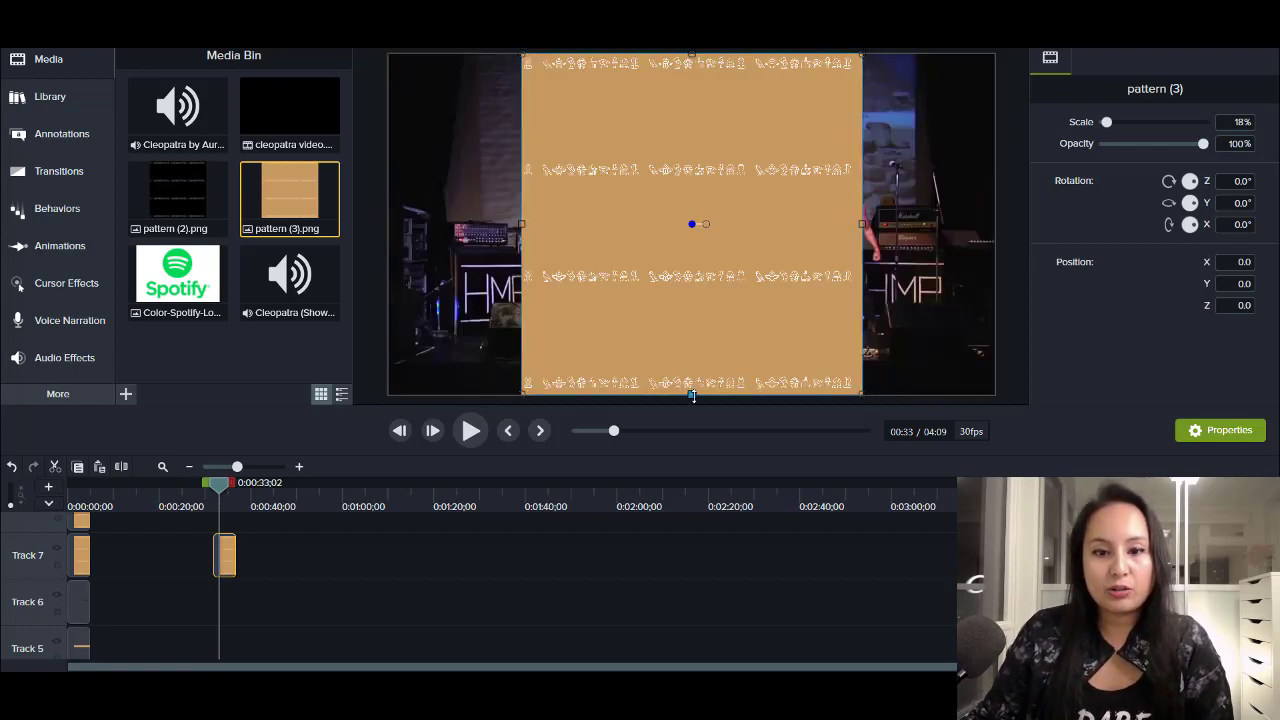
pyautogui.moveTo(691, 394); pyautogui.dragTo(677, 78)
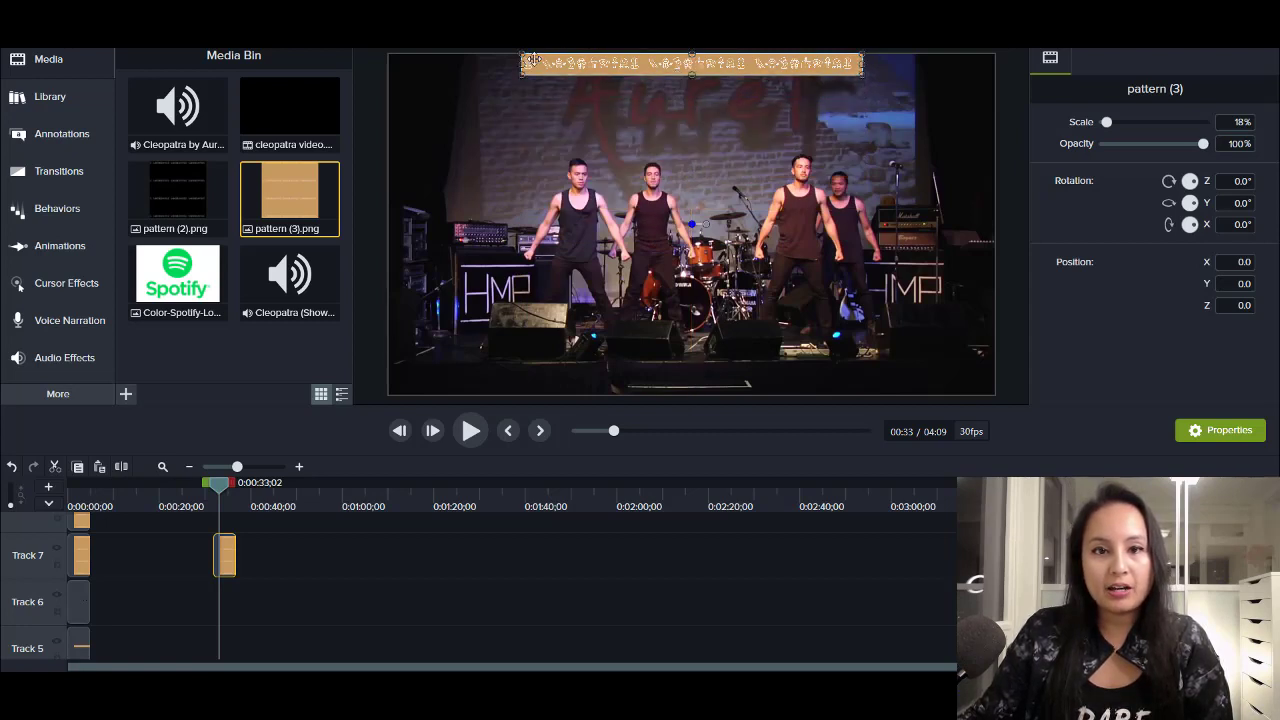
pyautogui.moveTo(520, 76); pyautogui.dragTo(781, 78)
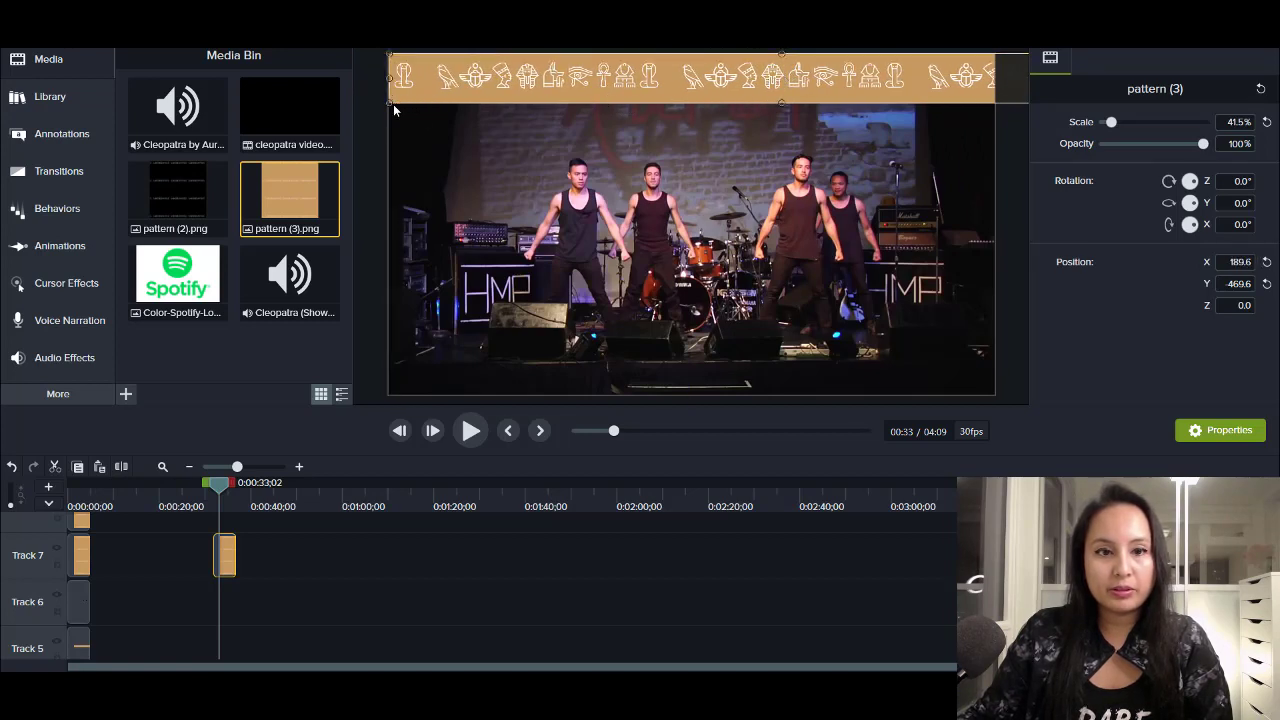
pyautogui.moveTo(393, 104); pyautogui.dragTo(390, 104)
pyautogui.moveTo(466, 80); pyautogui.dragTo(481, 78)
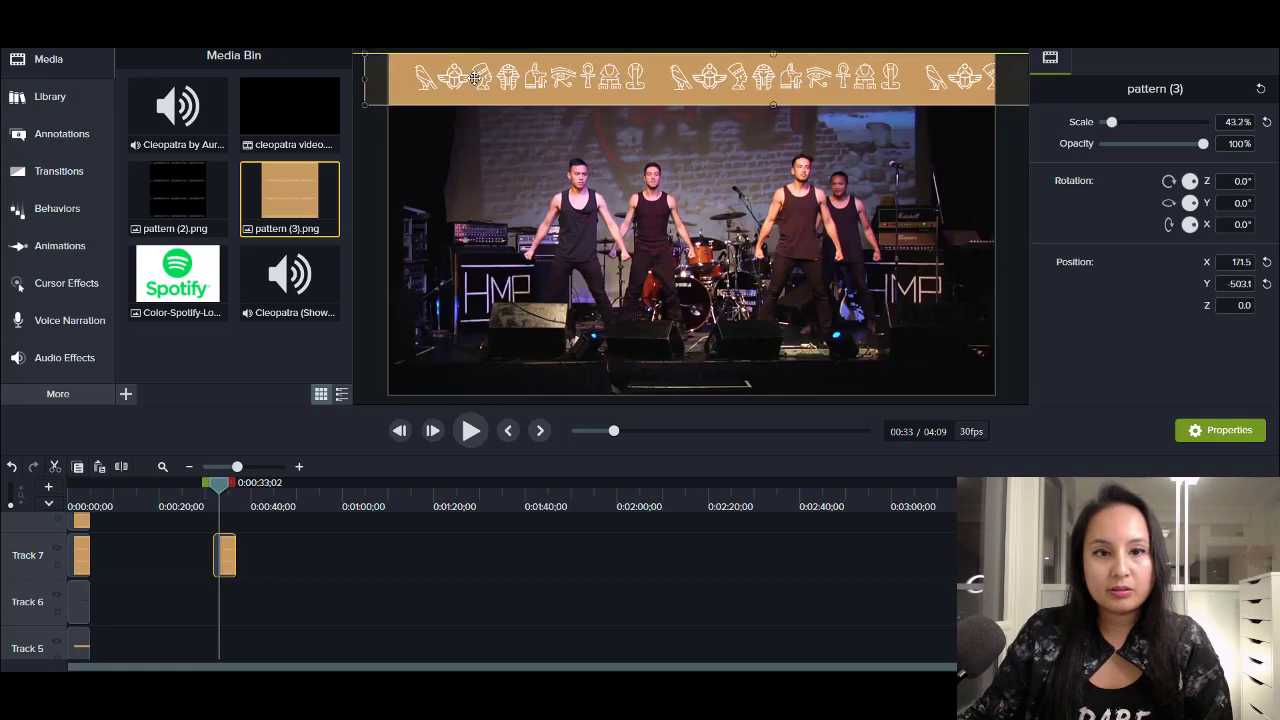
# Fine-tune the strip to 50.2% scale, flush along the frame's top edge
pyautogui.moveTo(475, 78); pyautogui.dragTo(473, 78)
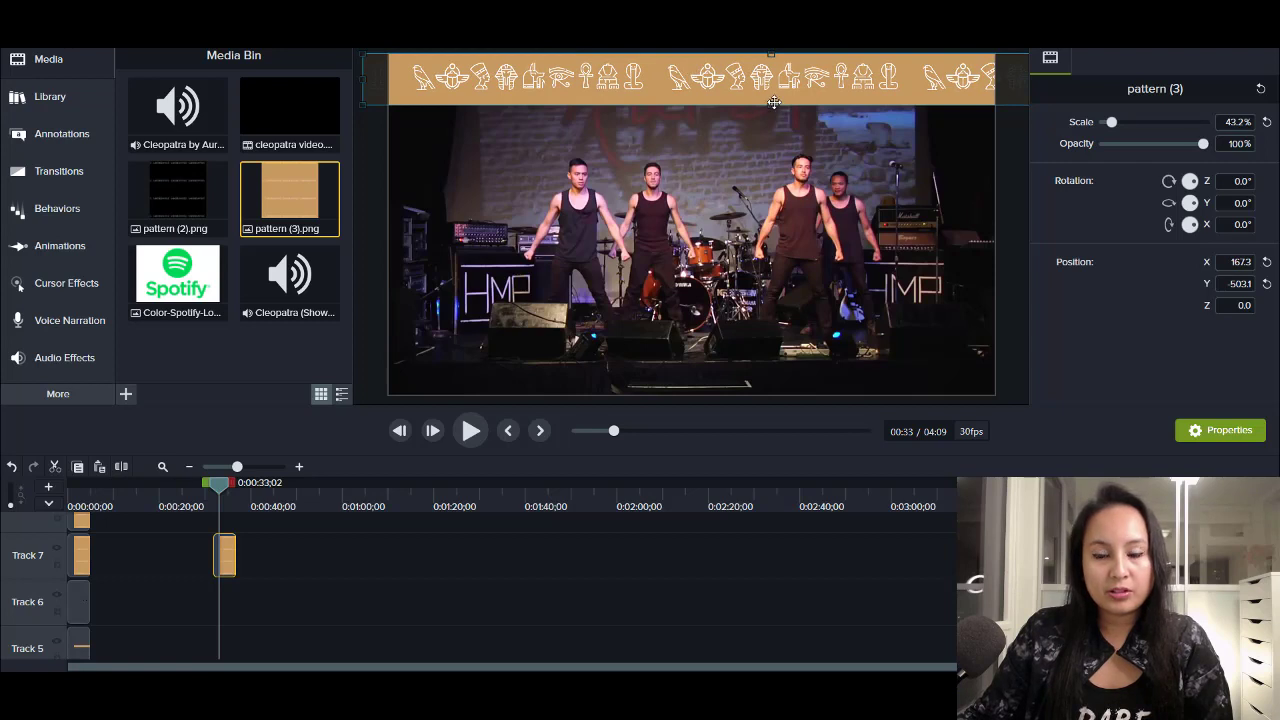
pyautogui.moveTo(771, 103); pyautogui.dragTo(771, 100)
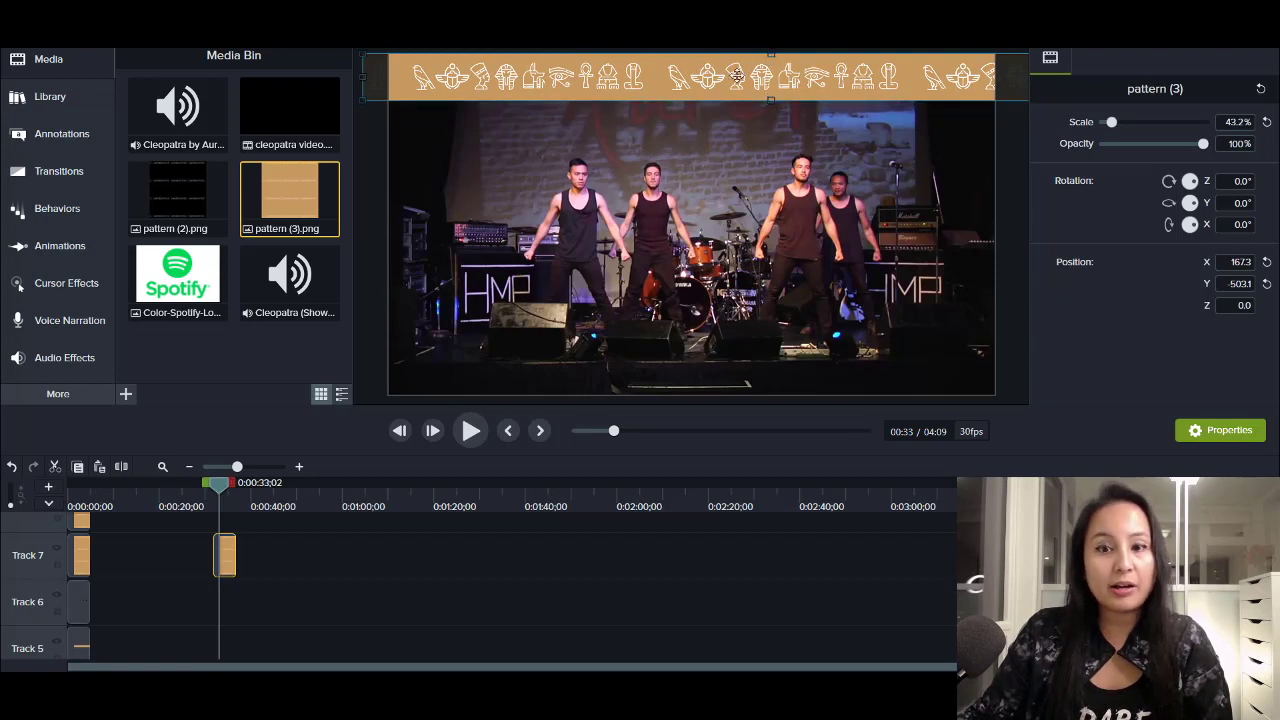
pyautogui.moveTo(771, 56); pyautogui.dragTo(770, 66)
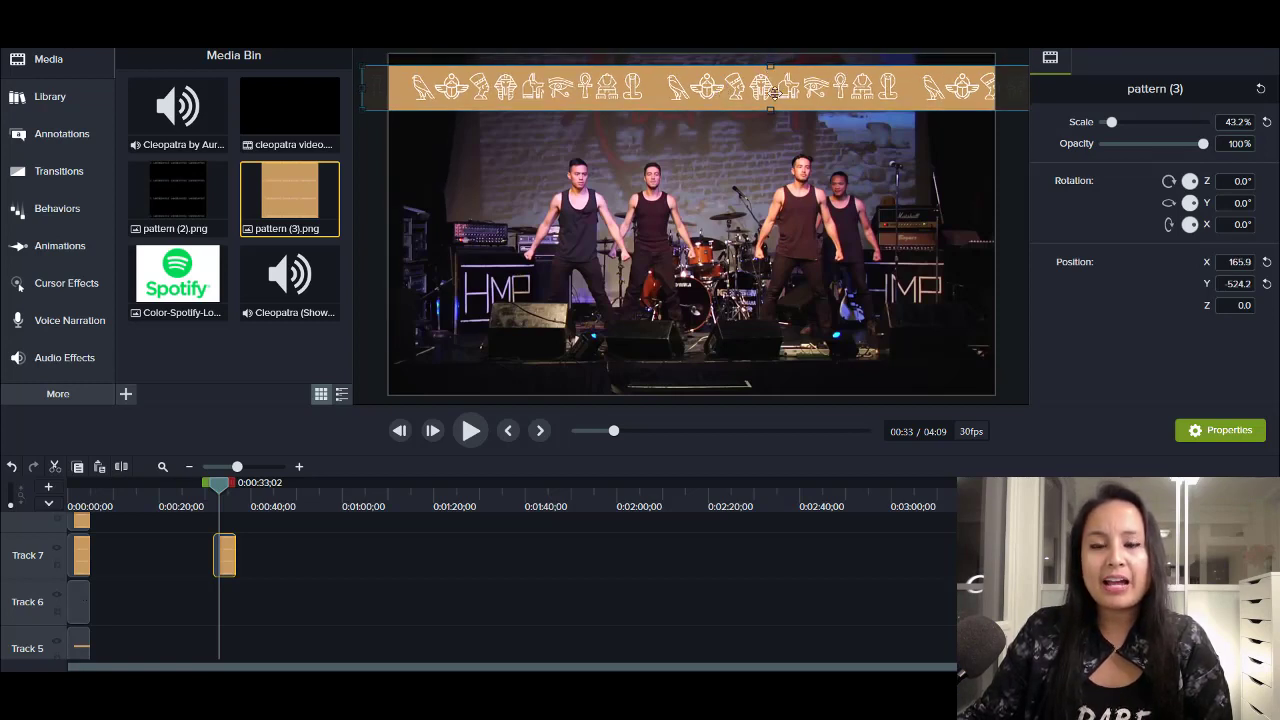
pyautogui.moveTo(770, 111); pyautogui.dragTo(769, 105)
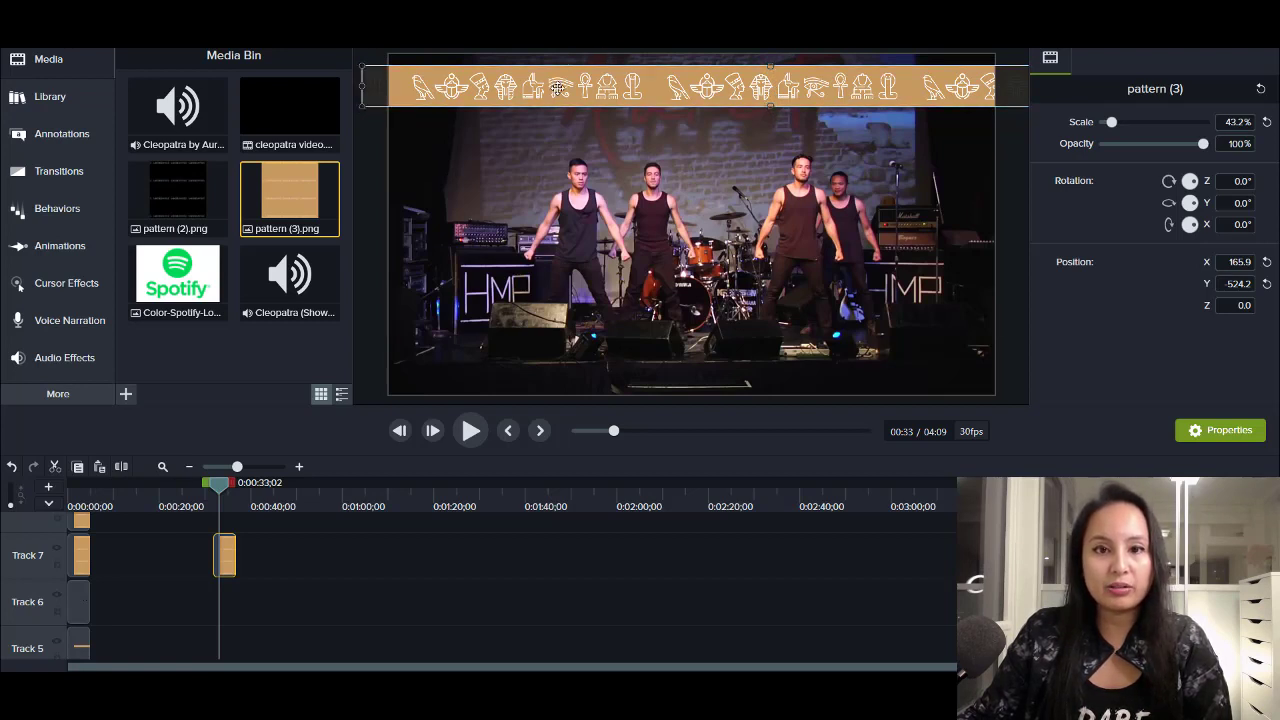
pyautogui.moveTo(352, 69); pyautogui.dragTo(397, 70)
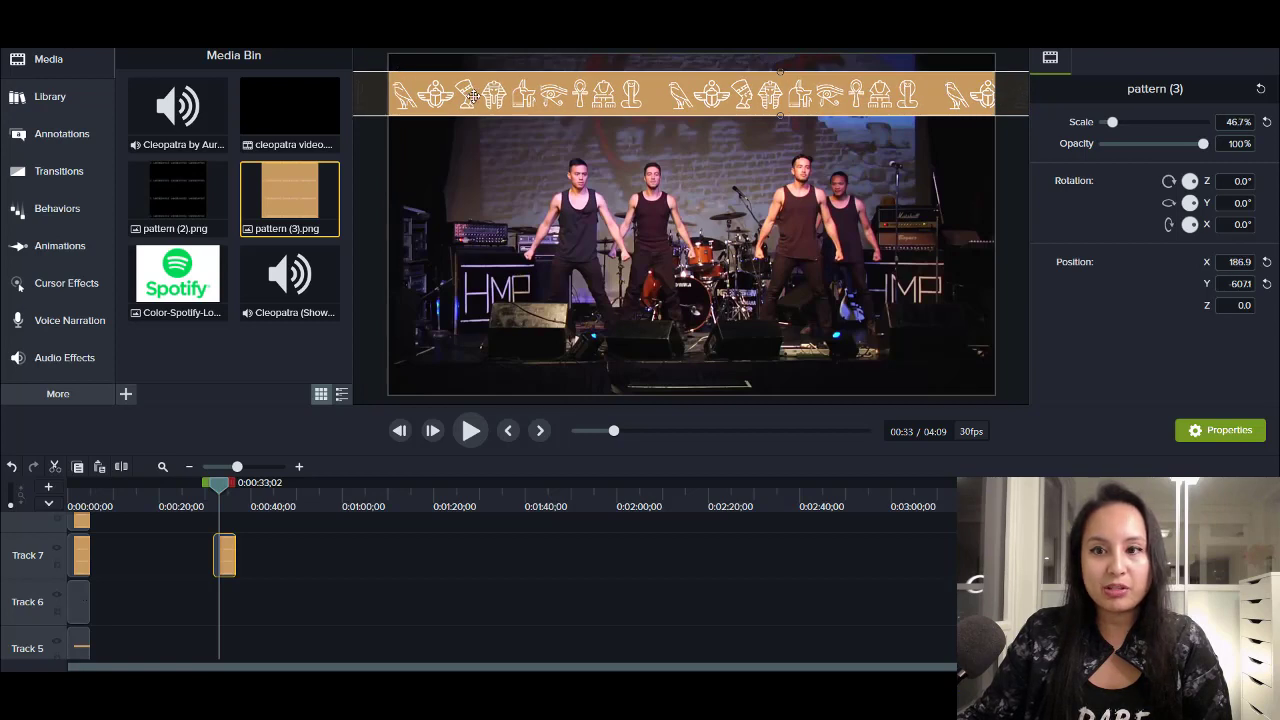
pyautogui.moveTo(474, 96); pyautogui.dragTo(497, 80)
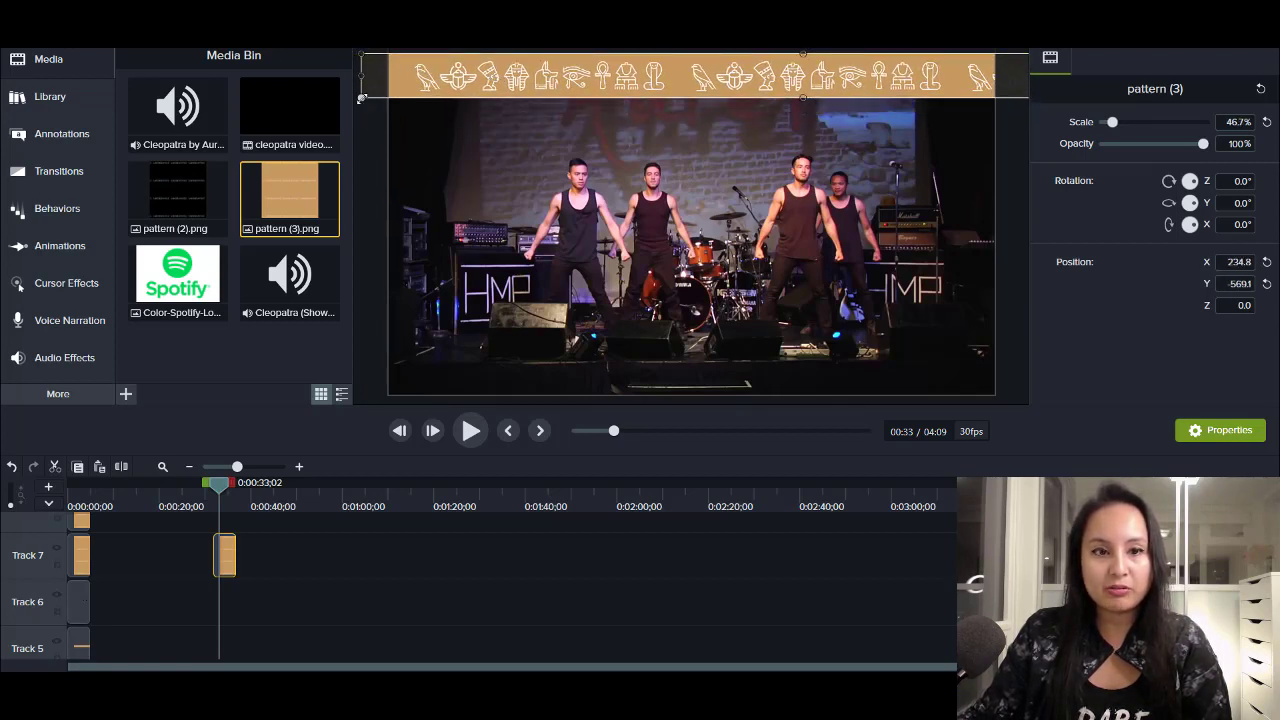
pyautogui.moveTo(360, 98); pyautogui.dragTo(356, 101)
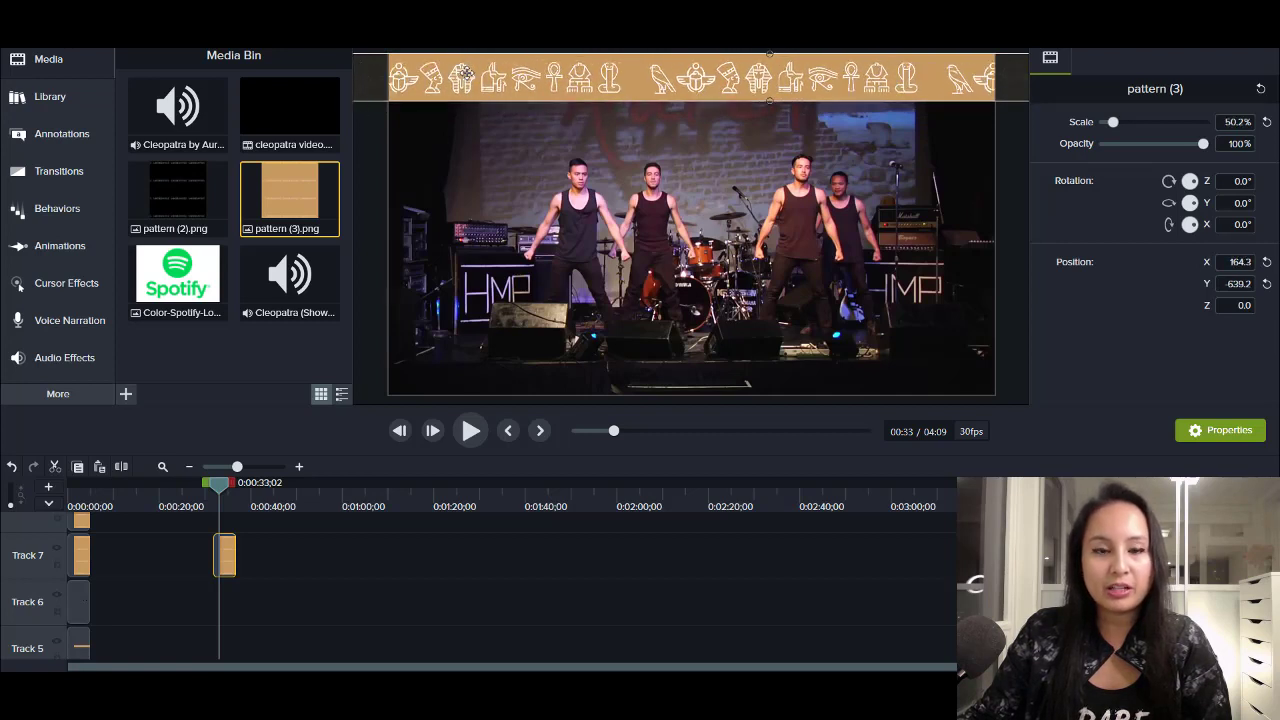
pyautogui.moveTo(466, 74); pyautogui.dragTo(521, 68)
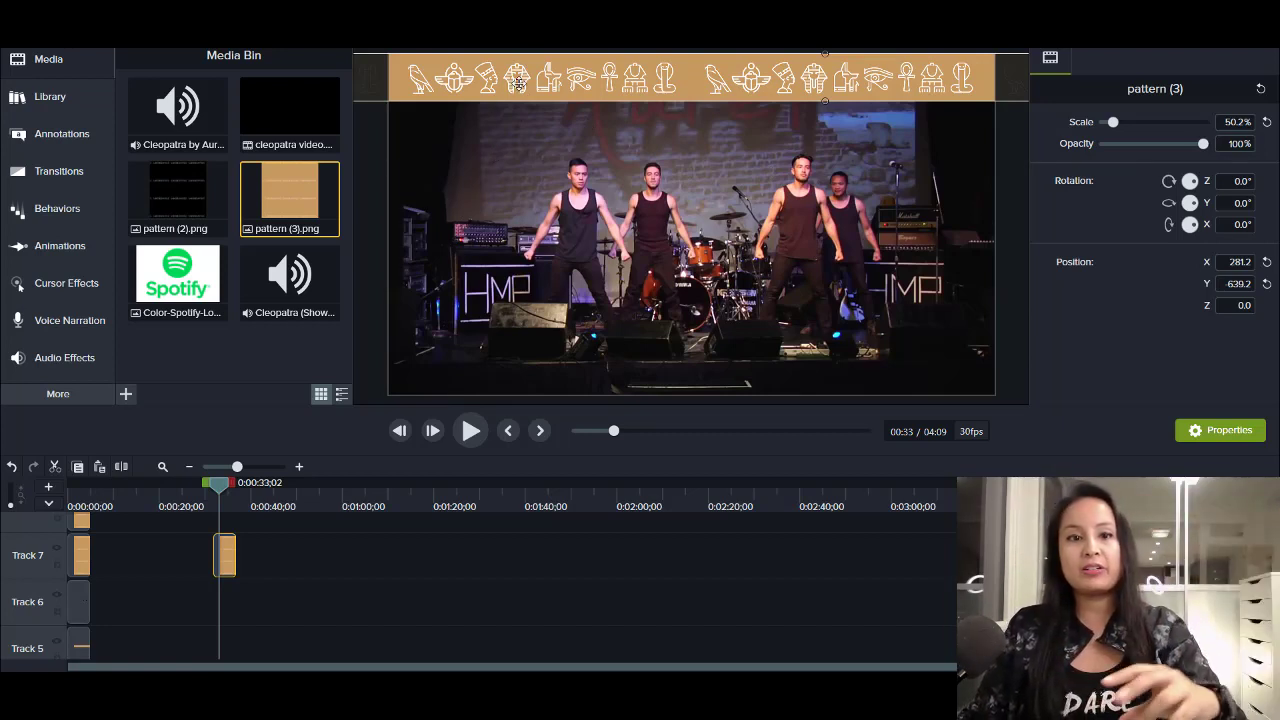
# Return to the video start and select only the new pattern clip at 0:33
pyautogui.moveTo(132, 546); pyautogui.dragTo(55, 492)
pyautogui.click(76, 505)
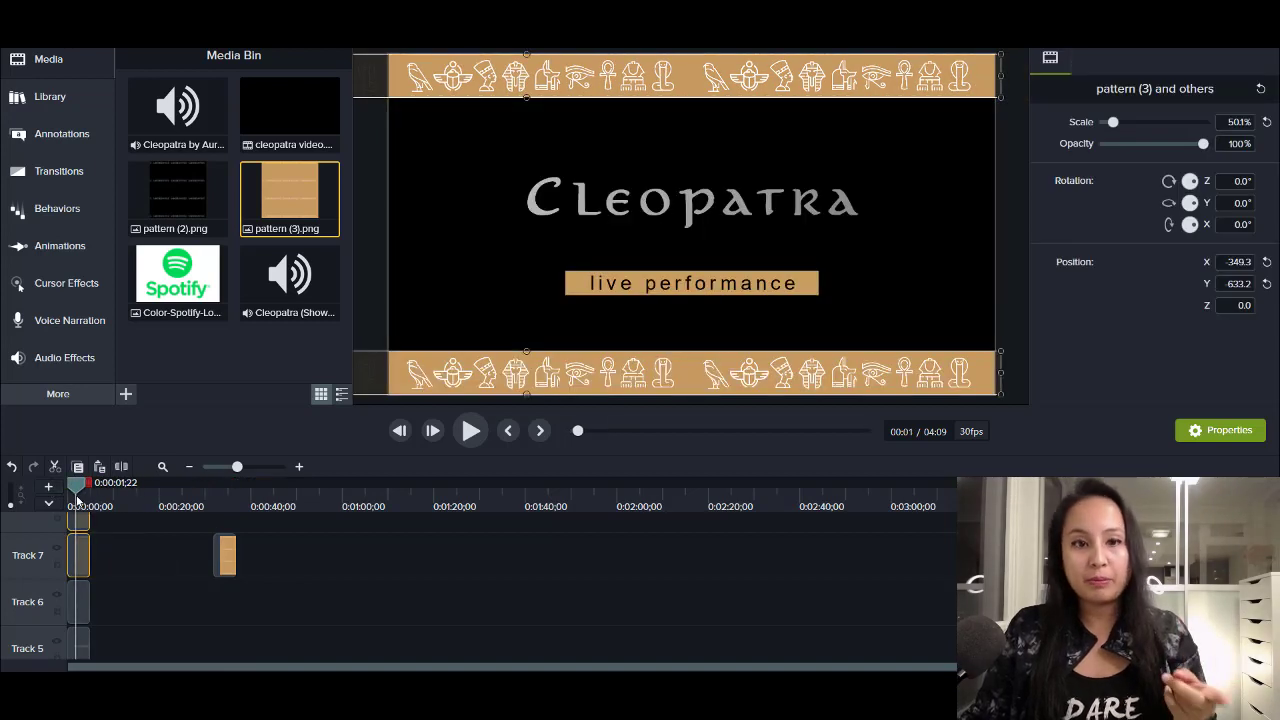
pyautogui.click(250, 570)
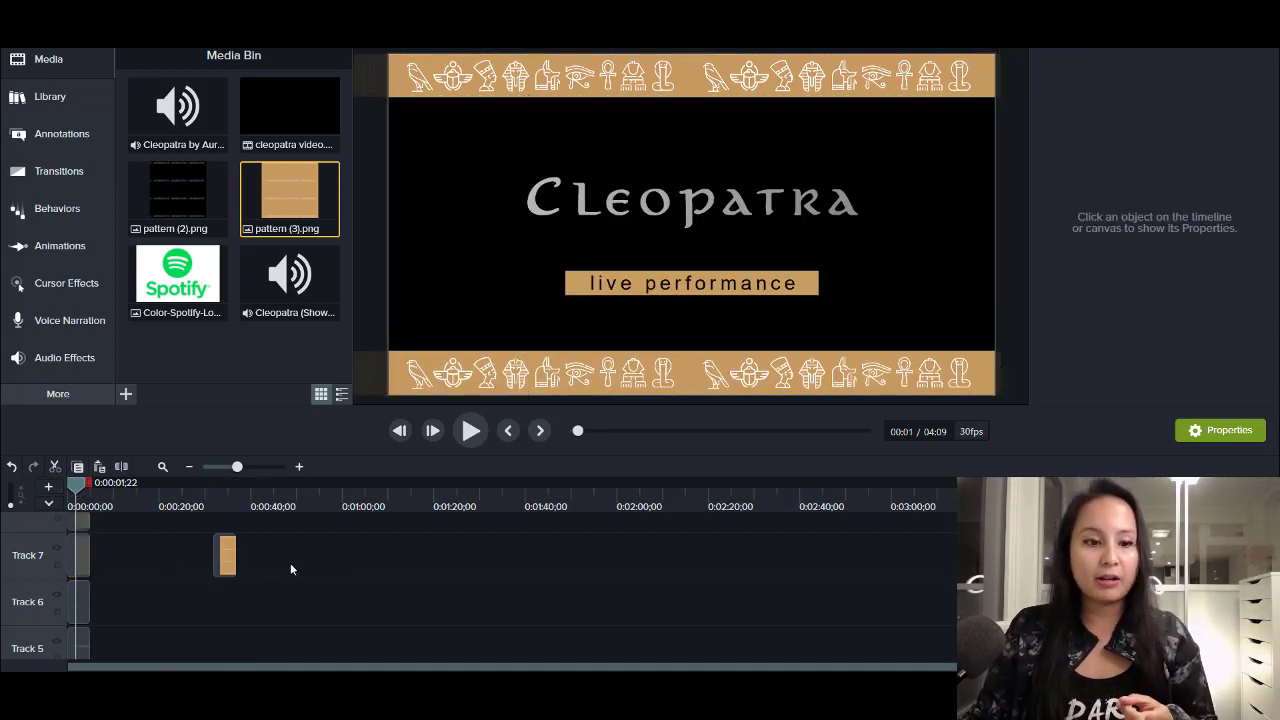
pyautogui.click(225, 558)
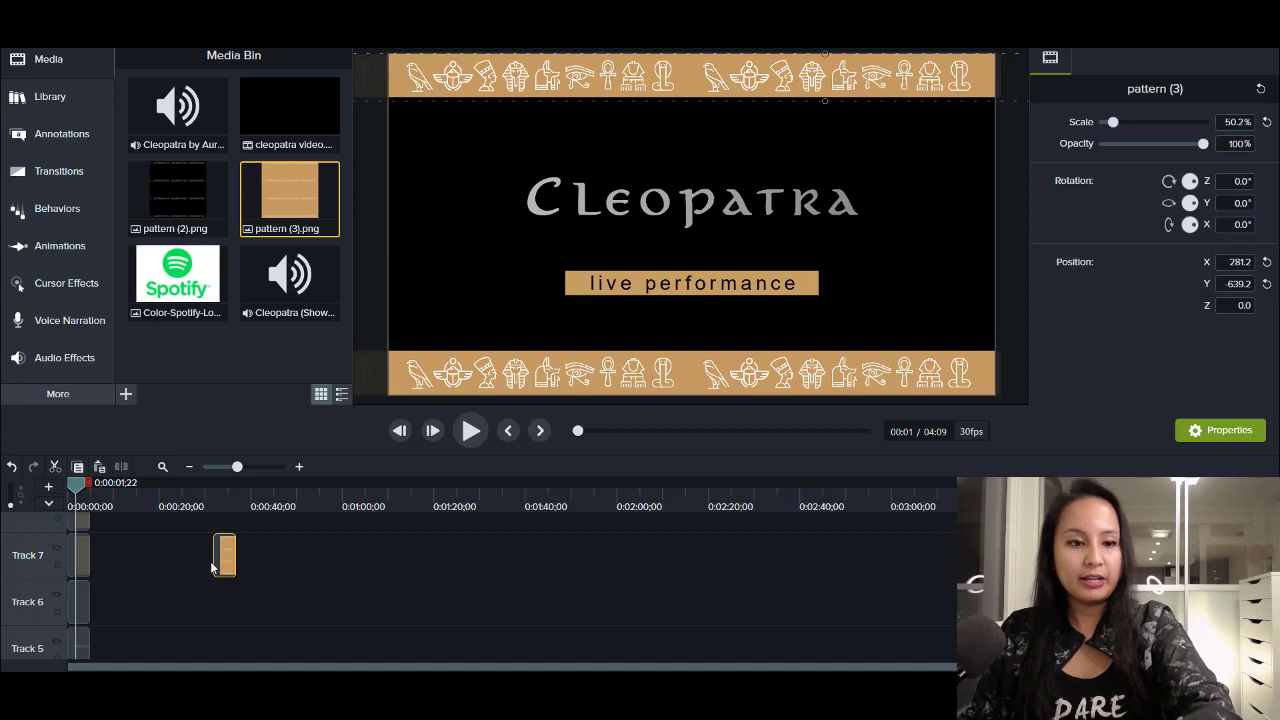
# Delete the later pattern (3) clip and select the Cleopatra title text
pyautogui.press('Delete')
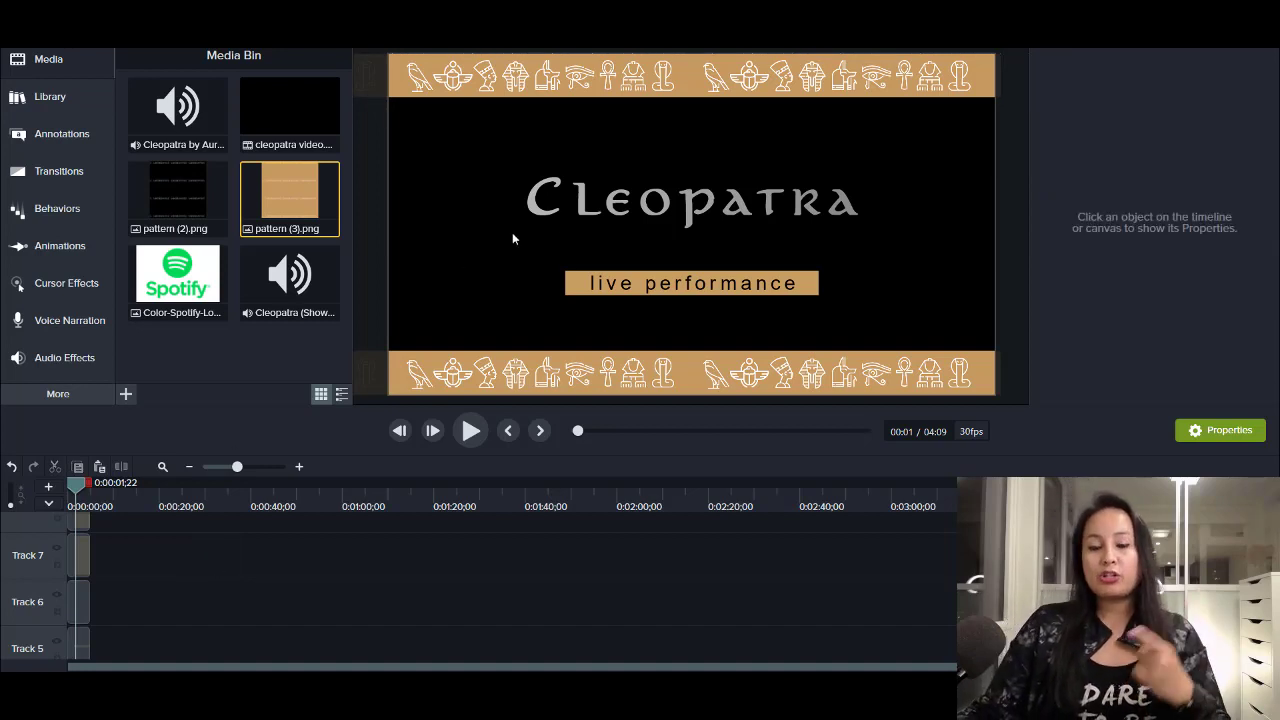
pyautogui.click(584, 201)
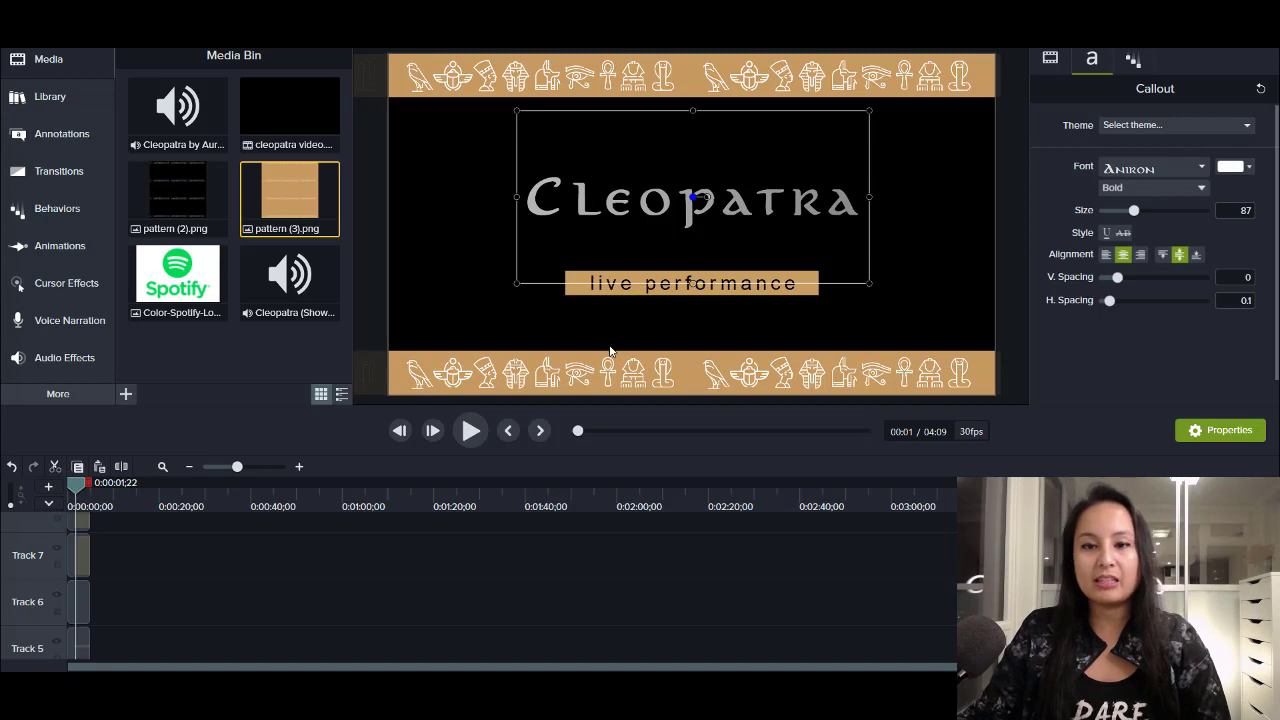
# Inspect the subtitle and orange banner, scrub the title fade-in, and reselect the Cleopatra title
pyautogui.click(608, 300)
pyautogui.click(595, 287)
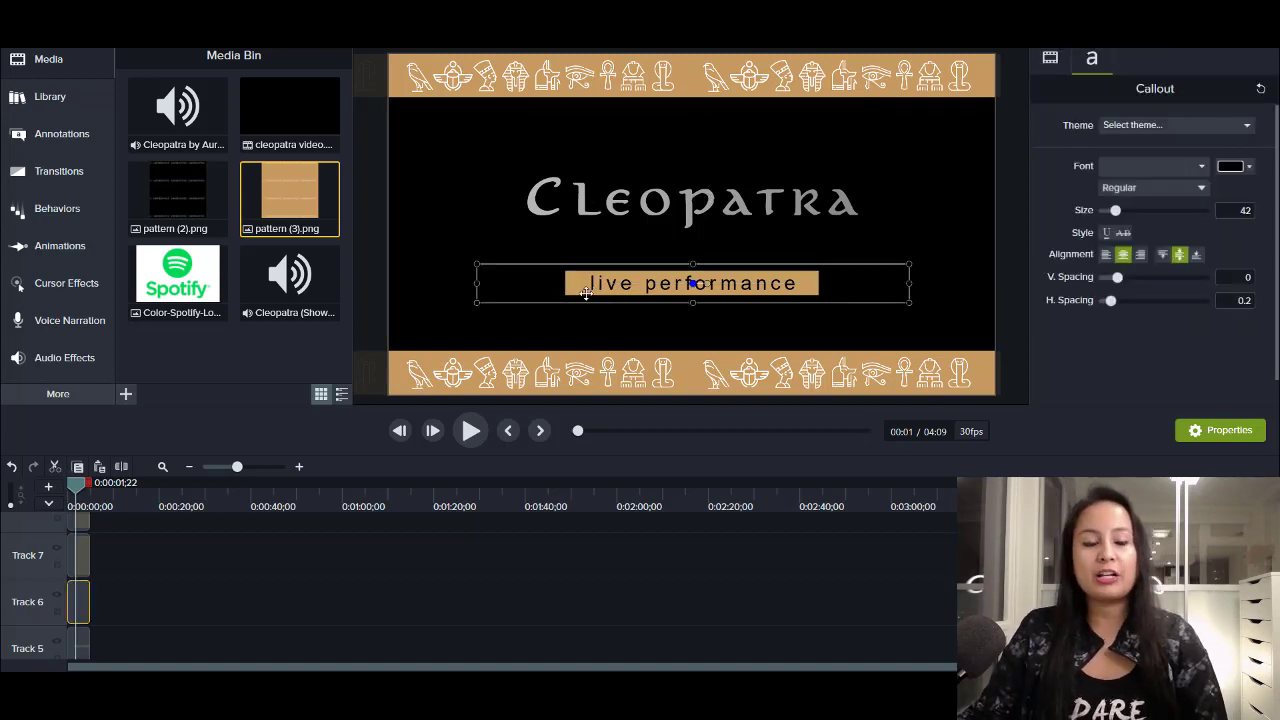
pyautogui.click(84, 645)
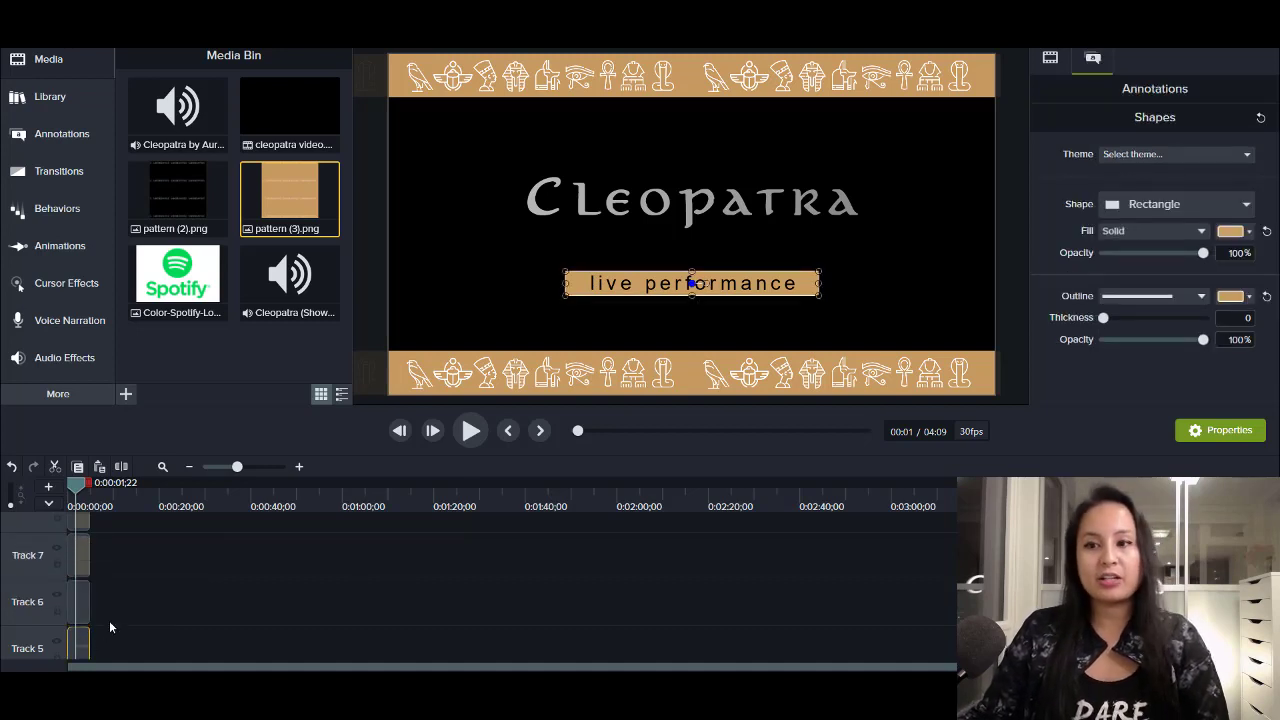
pyautogui.scroll(-3, 185, 625)
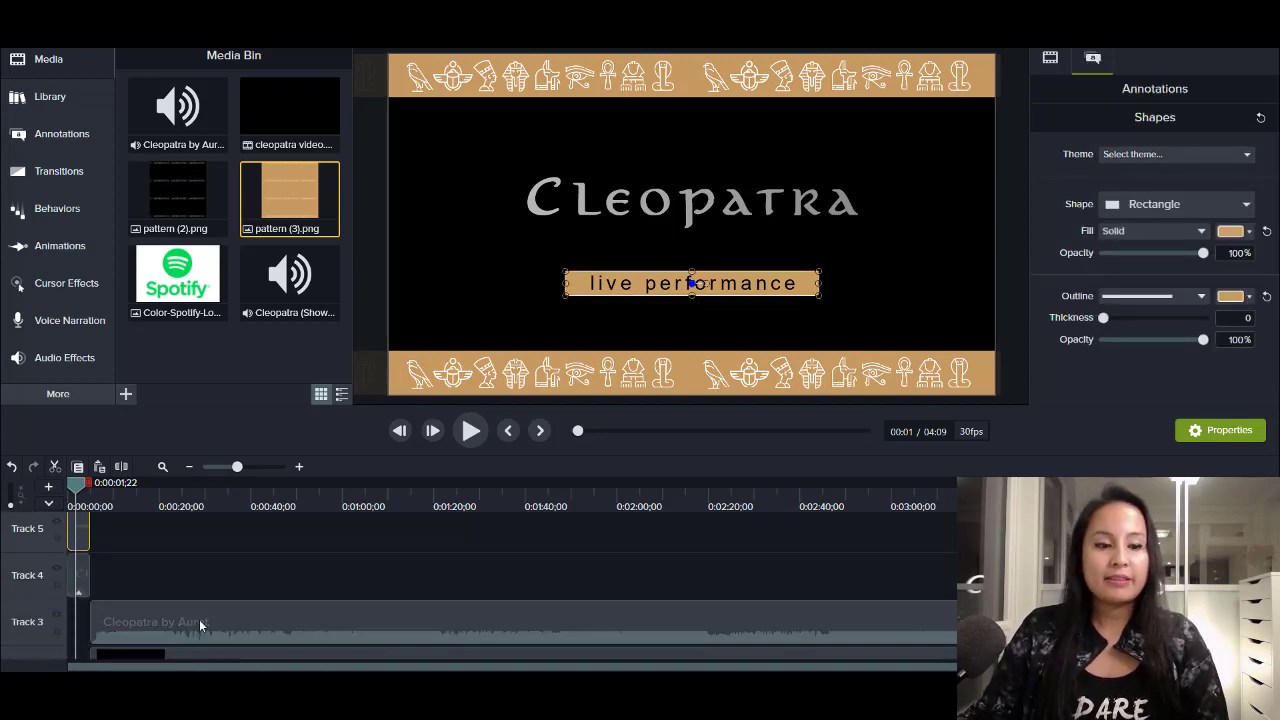
pyautogui.moveTo(73, 497)
pyautogui.mouseDown()
pyautogui.moveTo(48, 486)
pyautogui.moveTo(88, 489)
pyautogui.moveTo(77, 488)
pyautogui.mouseUp()
pyautogui.scroll(3, 150, 540)
pyautogui.click(568, 200)
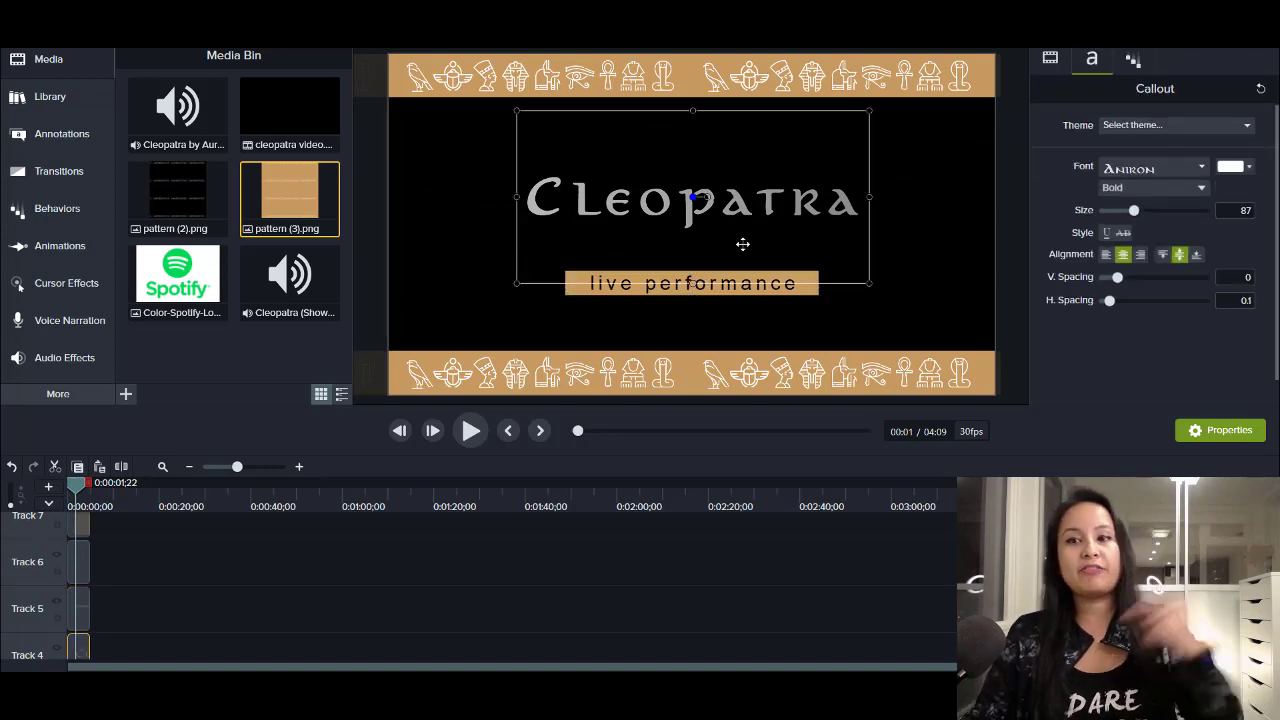
# Check the title's Fade In, During and Out settings, then scrub past the intro
pyautogui.click(1133, 62)
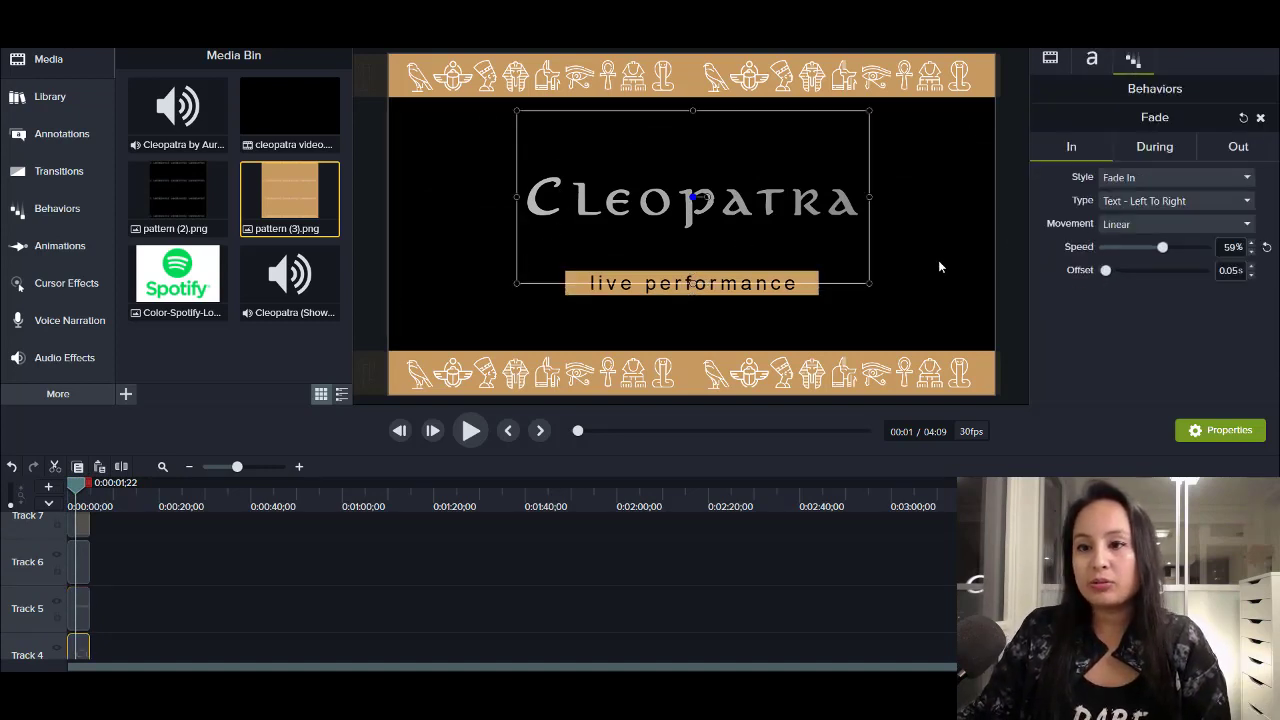
pyautogui.click(1160, 152)
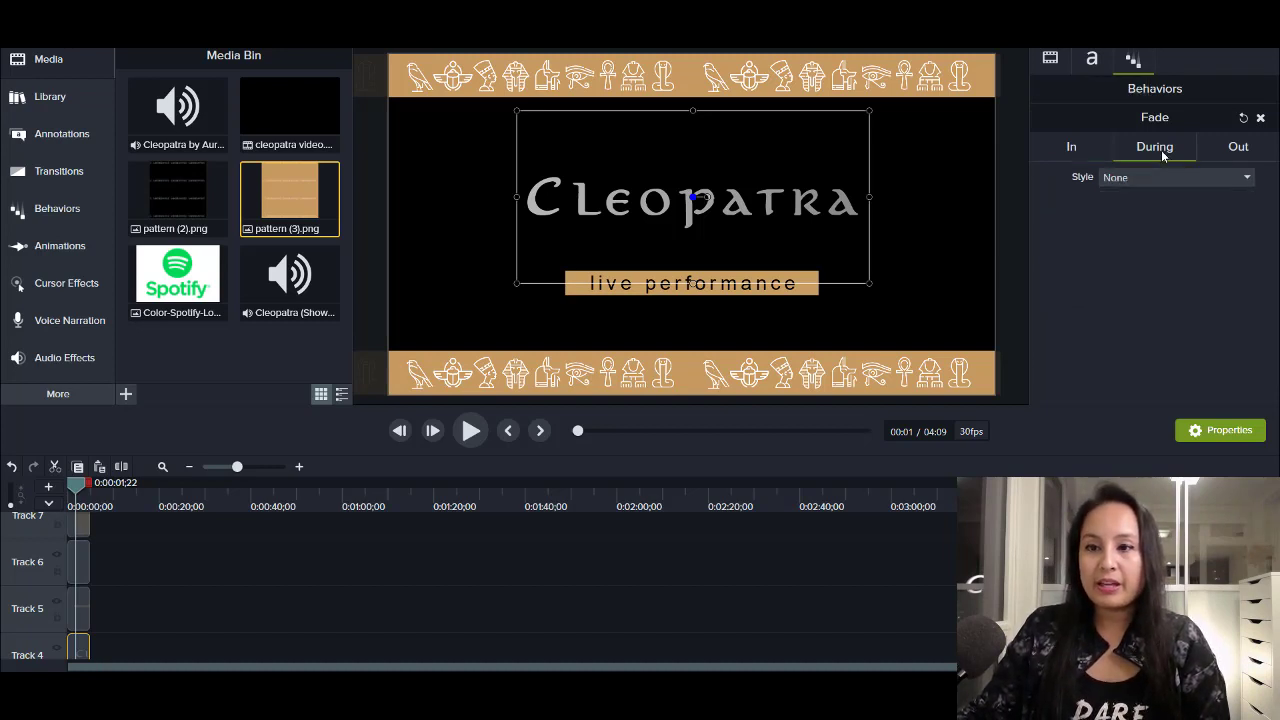
pyautogui.click(1237, 150)
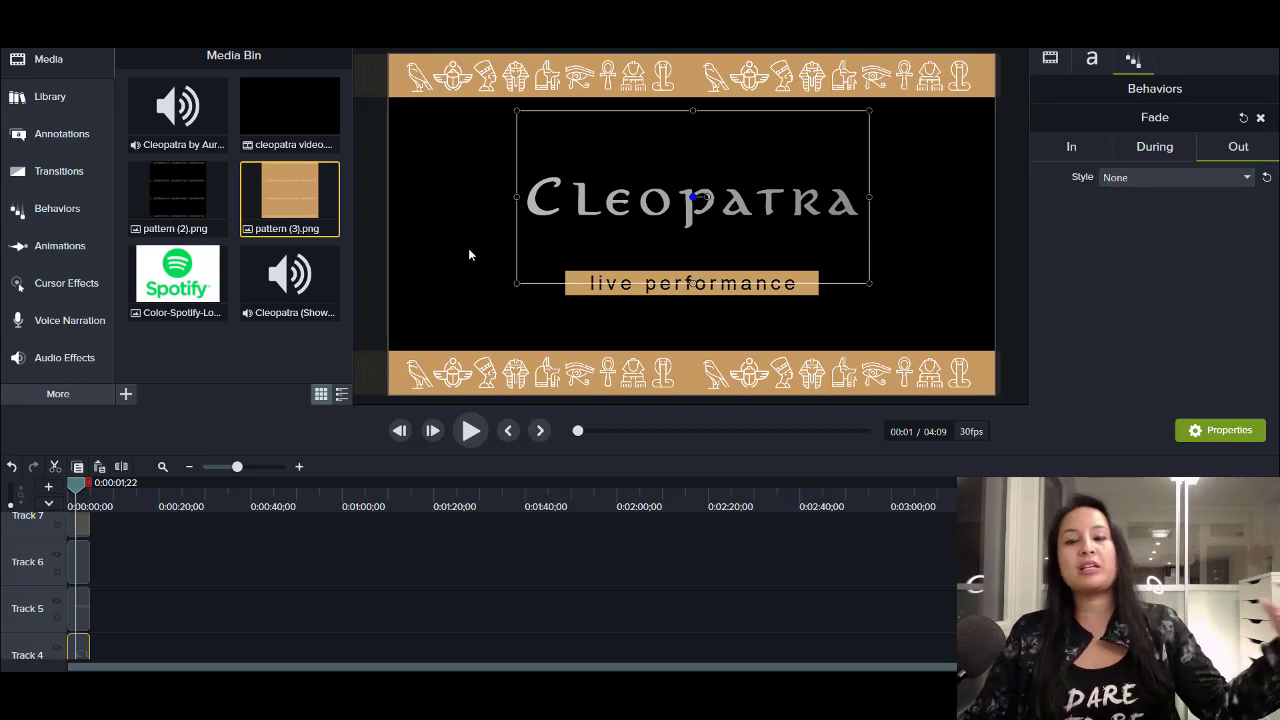
pyautogui.scroll(-1, 123, 514)
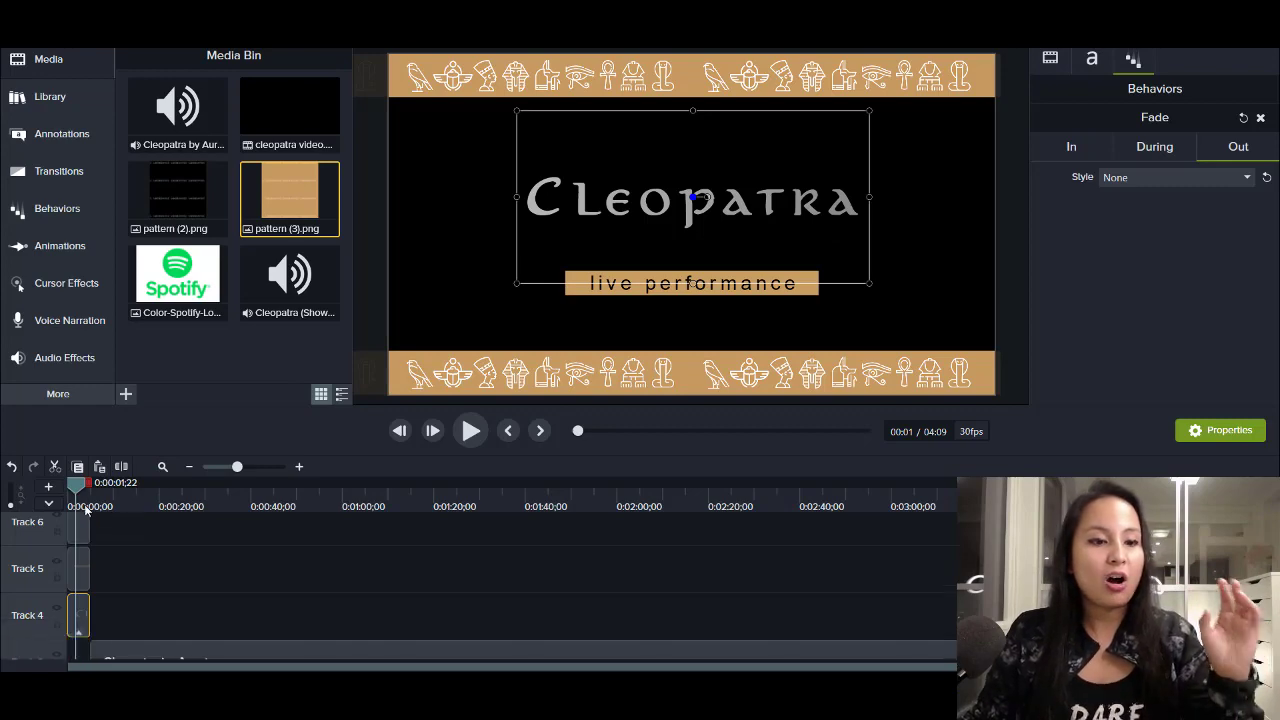
pyautogui.moveTo(77, 485); pyautogui.dragTo(149, 489)
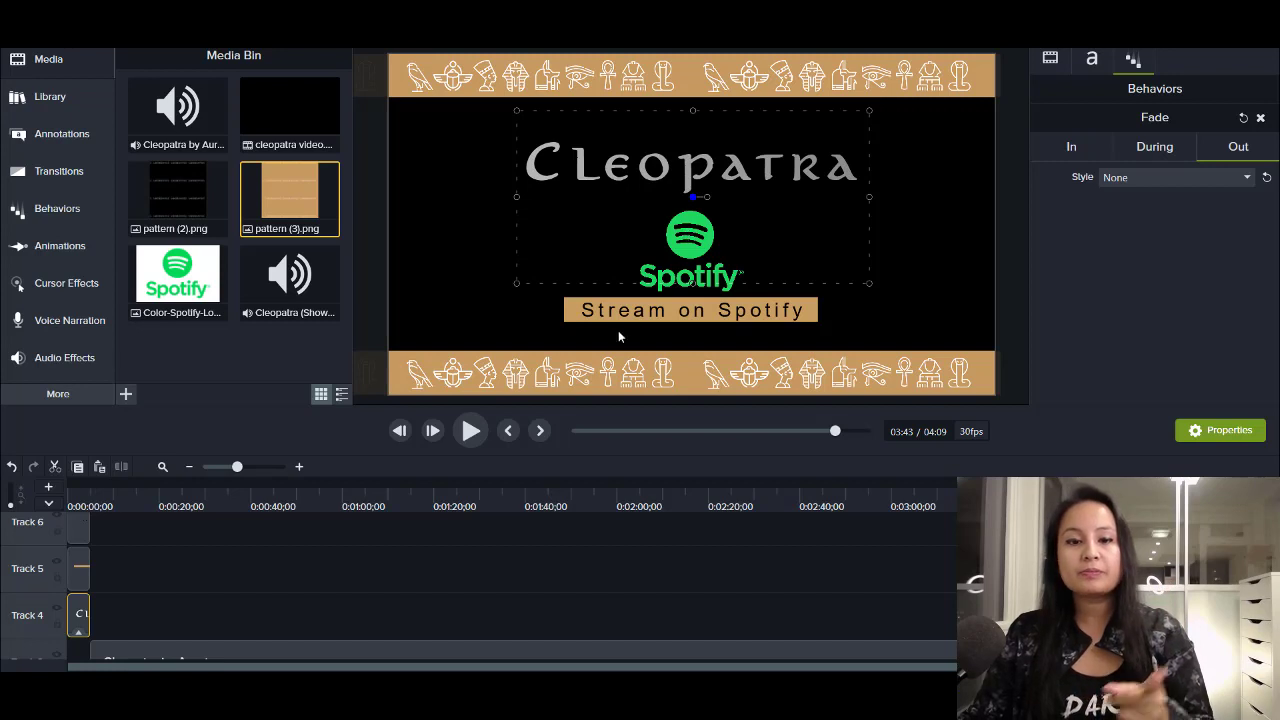
# Select the Spotify logo in the outro to show its Jump And Fall settings and browse the Behaviors library
pyautogui.click(76, 494)
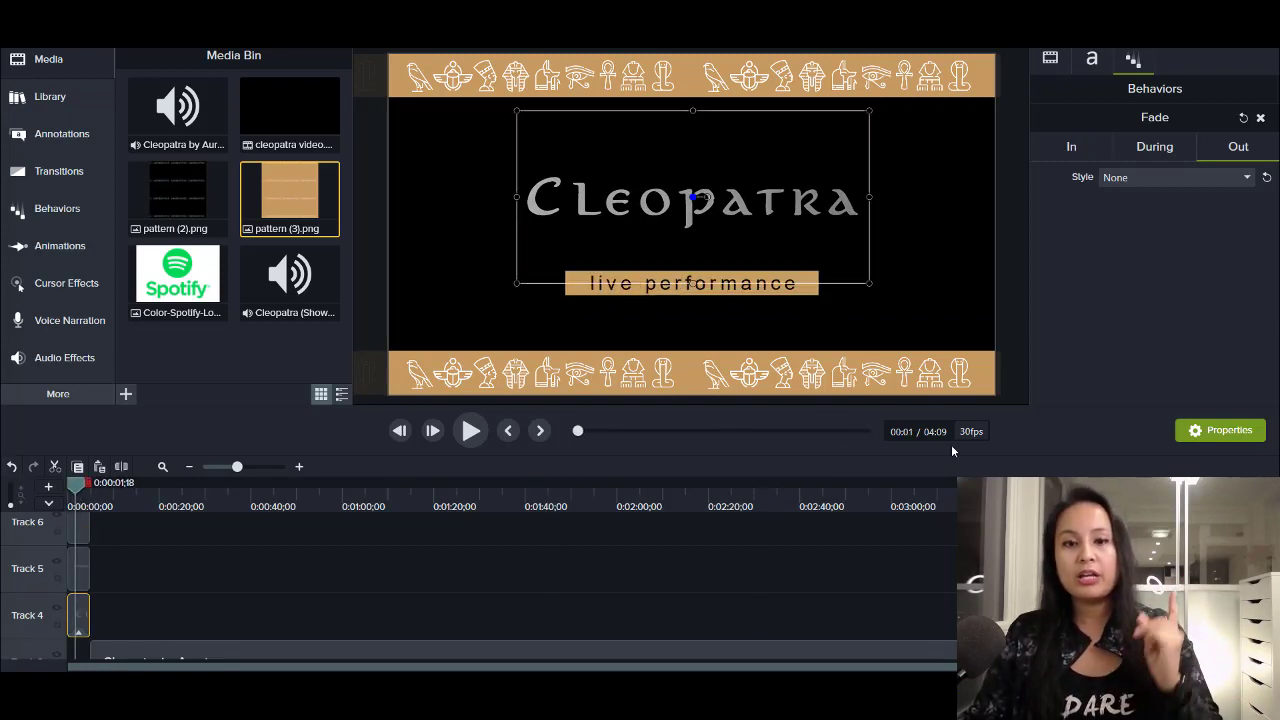
pyautogui.click(836, 431)
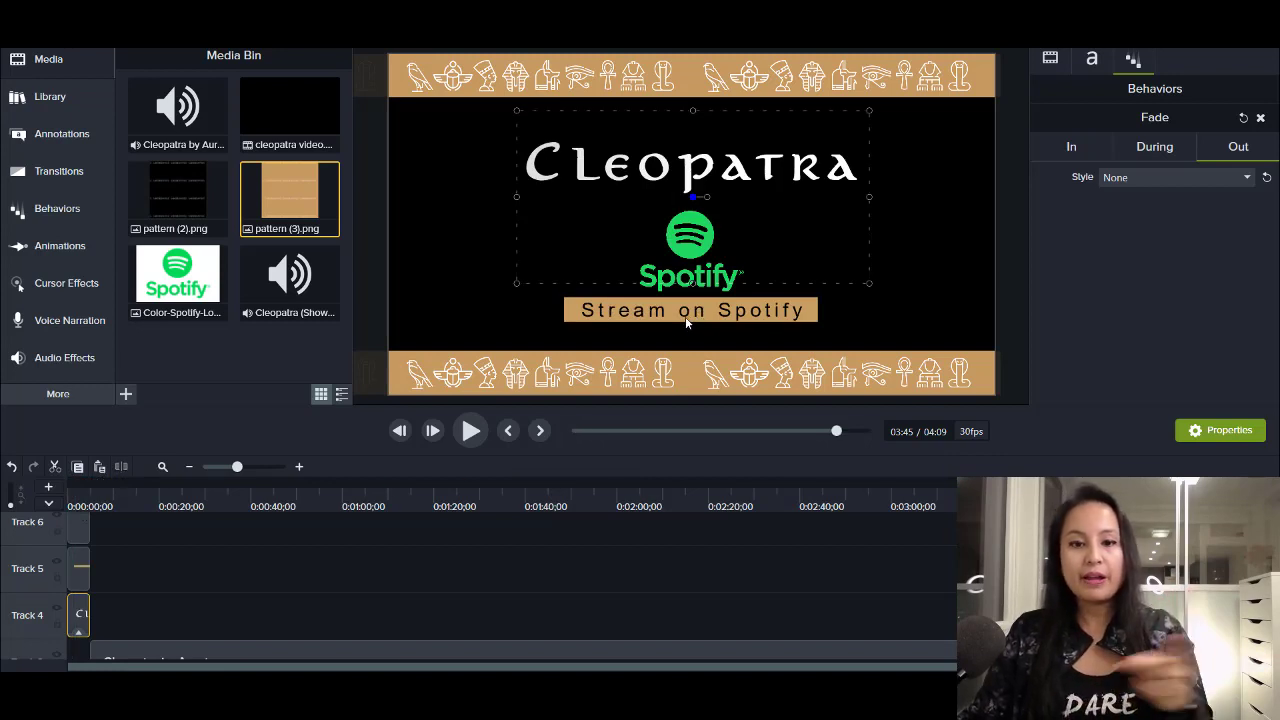
pyautogui.scroll(2, 500, 585)
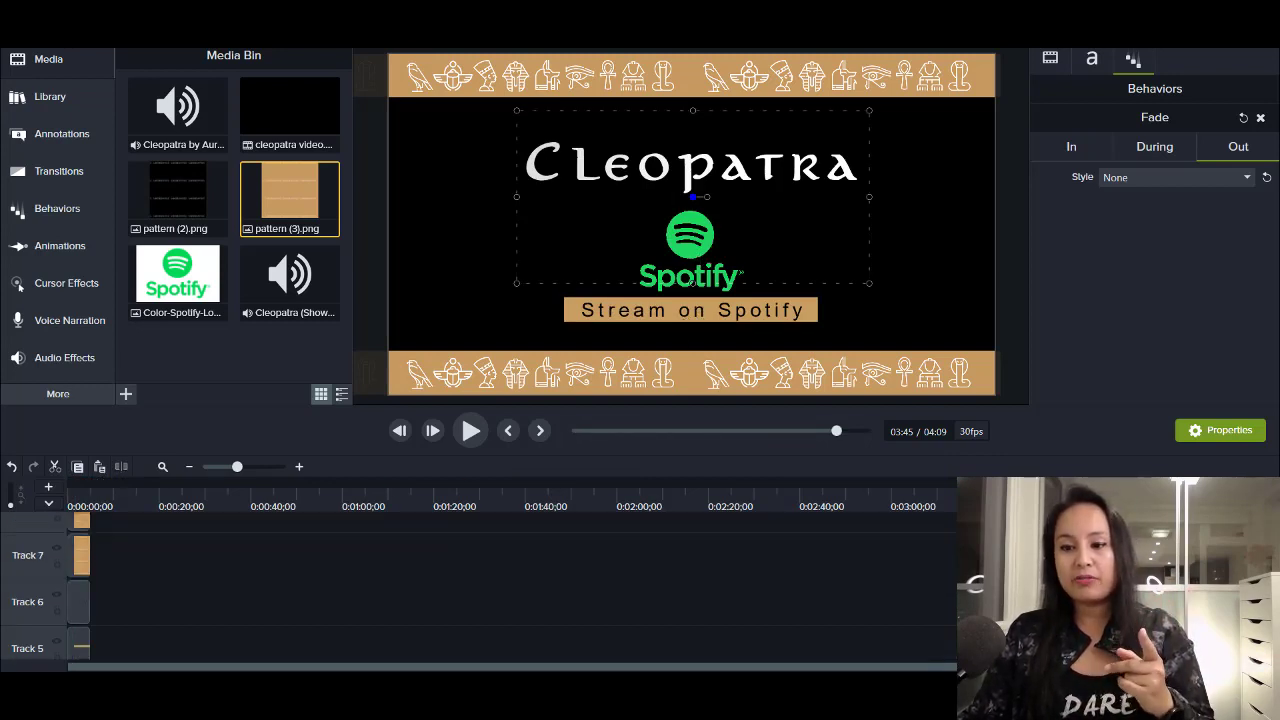
pyautogui.click(696, 250)
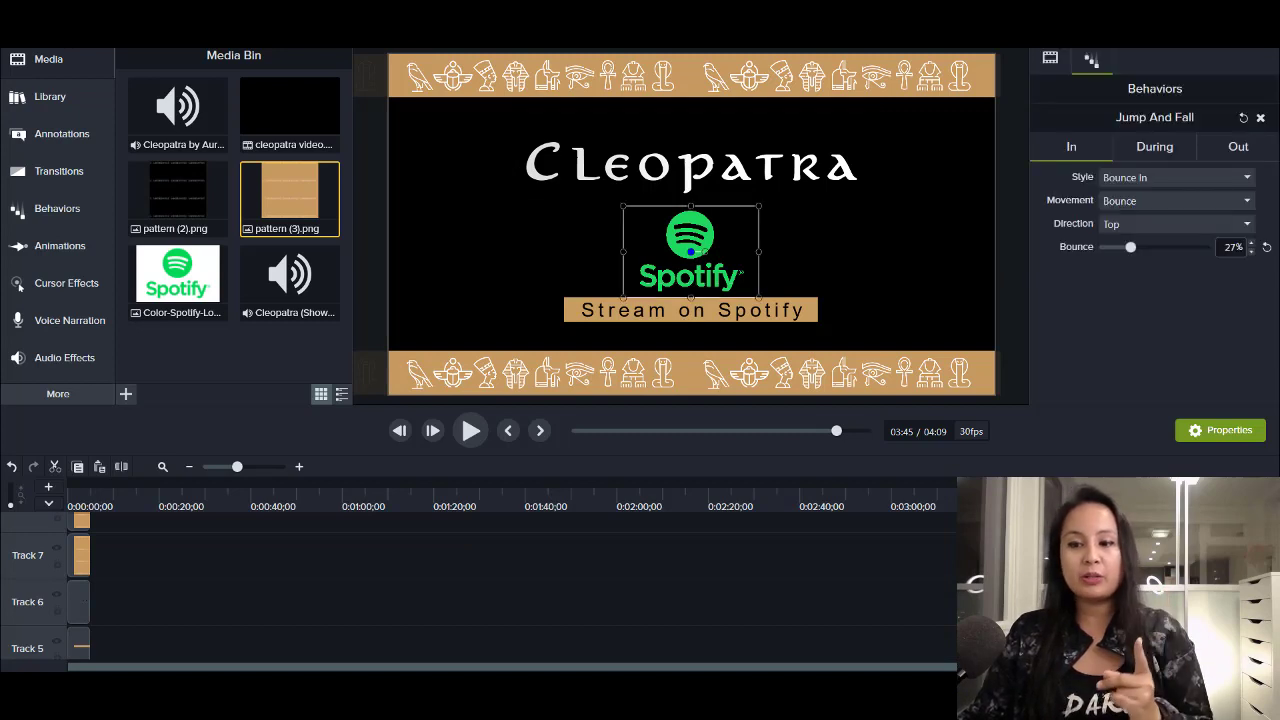
pyautogui.click(27, 210)
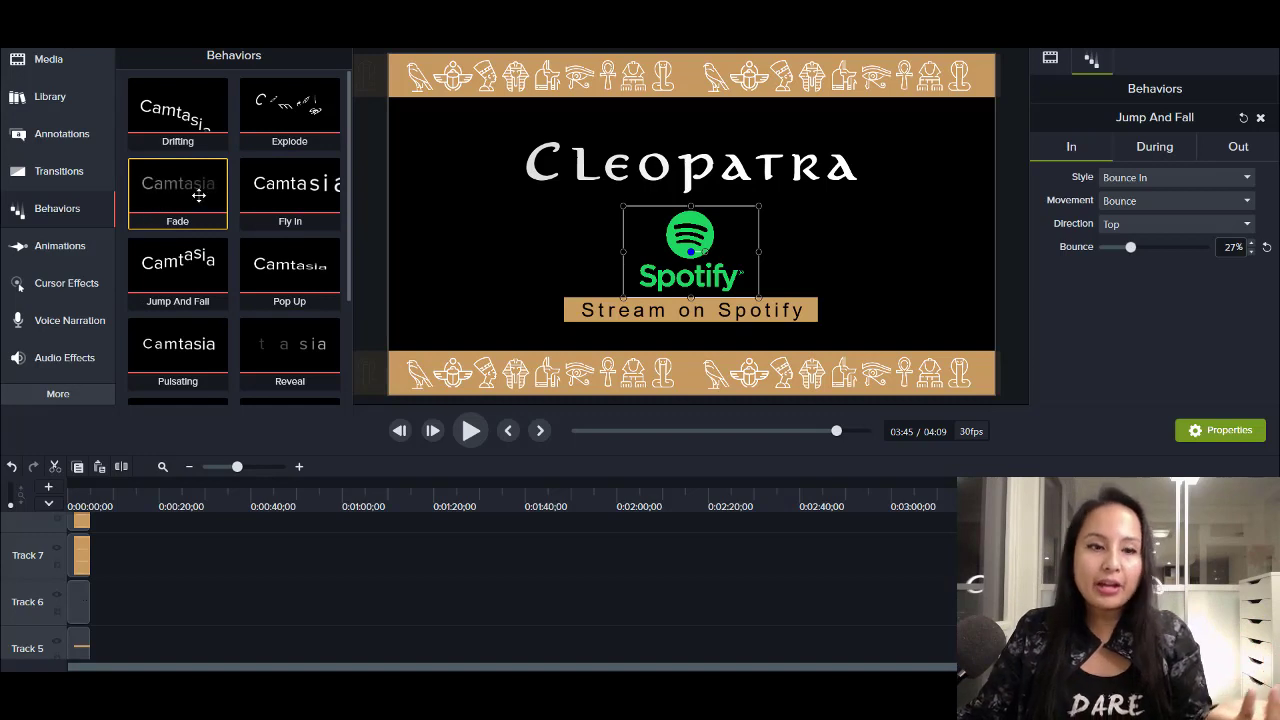
pyautogui.scroll(-1, 322, 263)
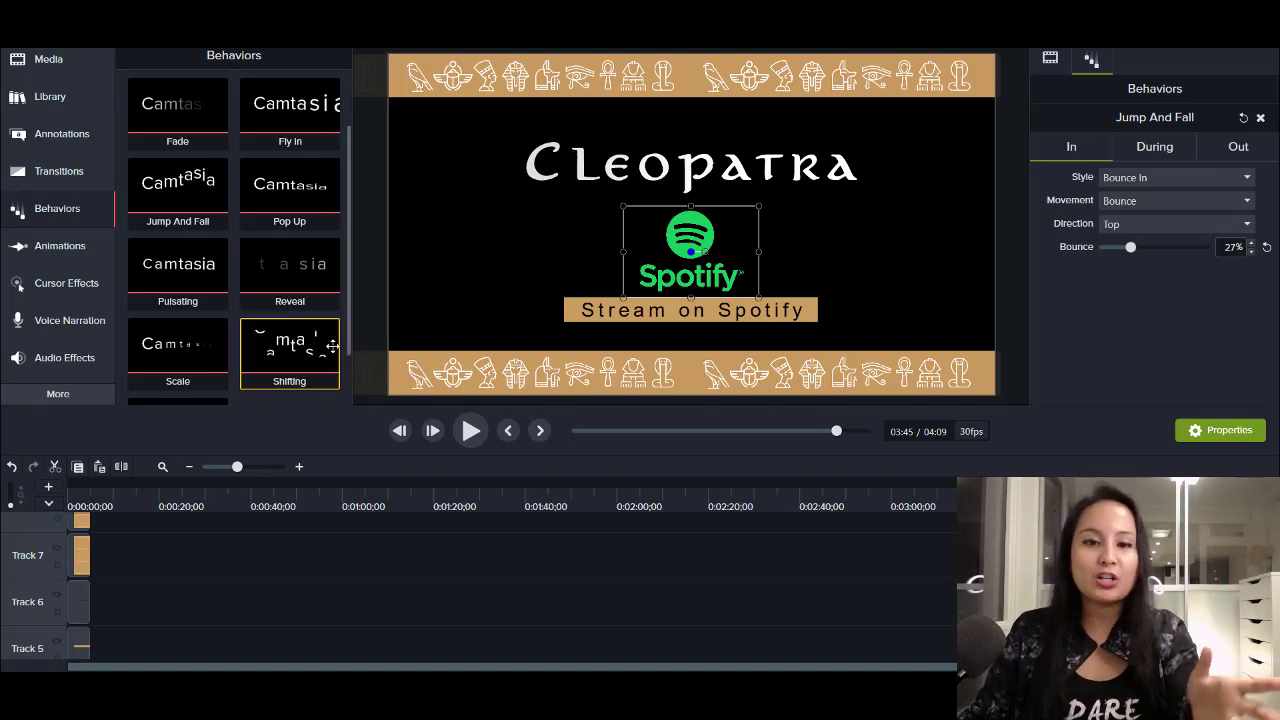
# Select the Cleopatra by Auret audio clip in the timeline
pyautogui.scroll(-3, 500, 590)
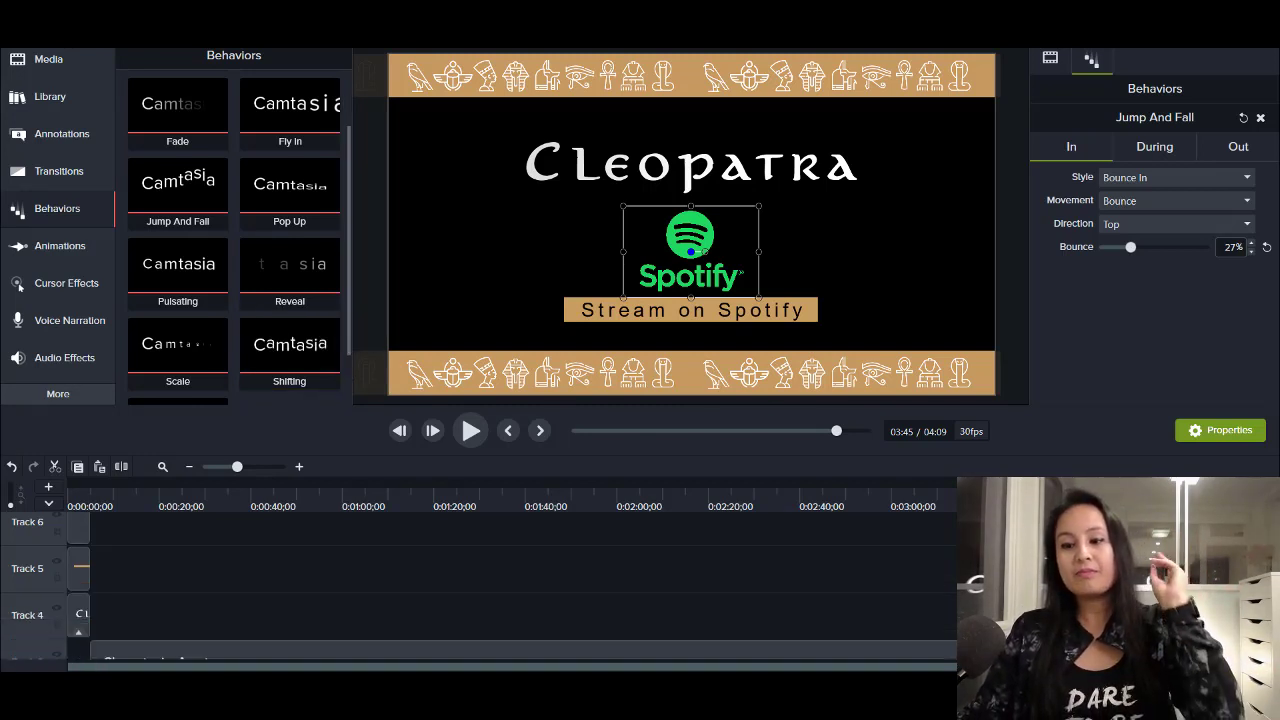
pyautogui.scroll(-3, 510, 590)
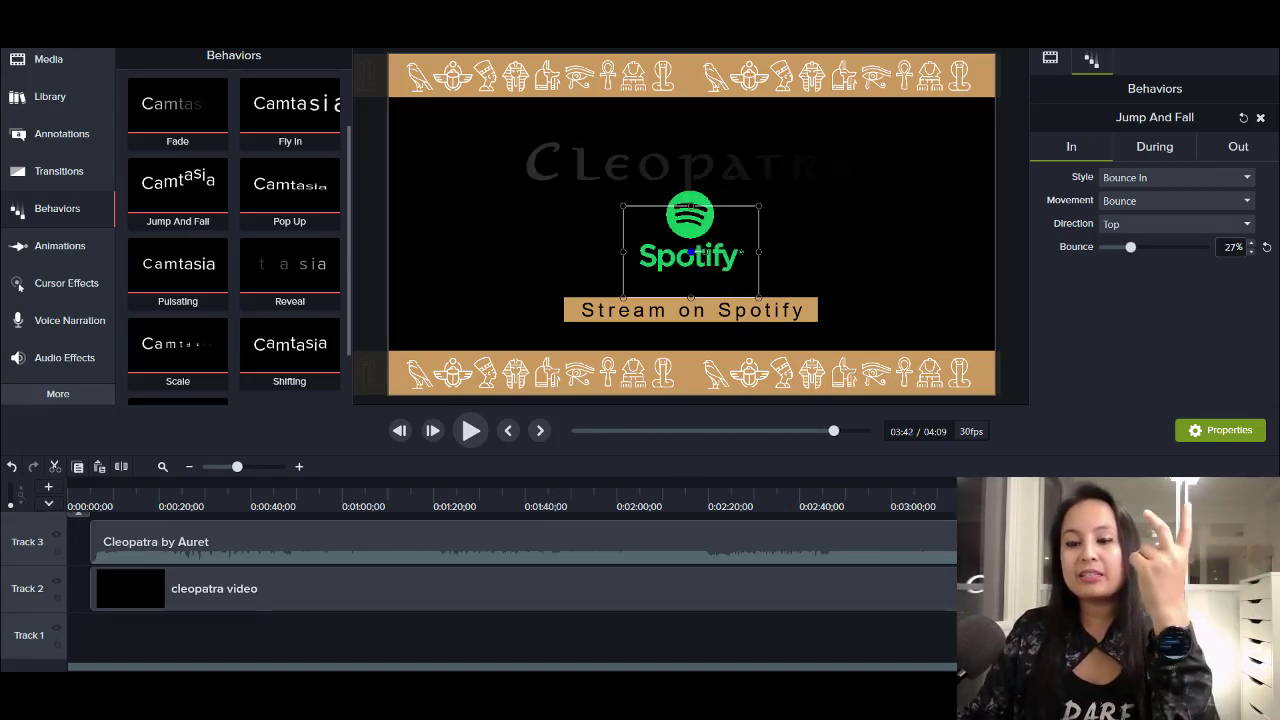
pyautogui.click(500, 545)
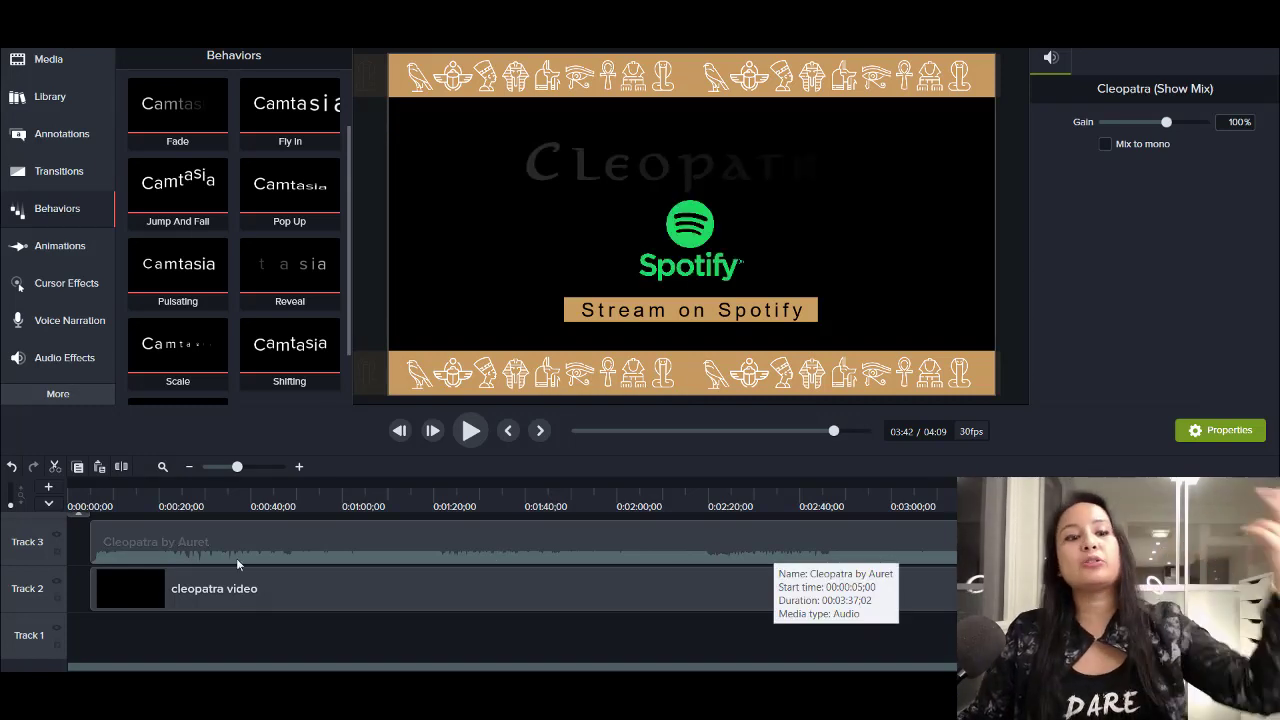
# Scrub the opening footage to about 20 seconds, then play the outro from 03:41 to 03:50
pyautogui.click(98, 500)
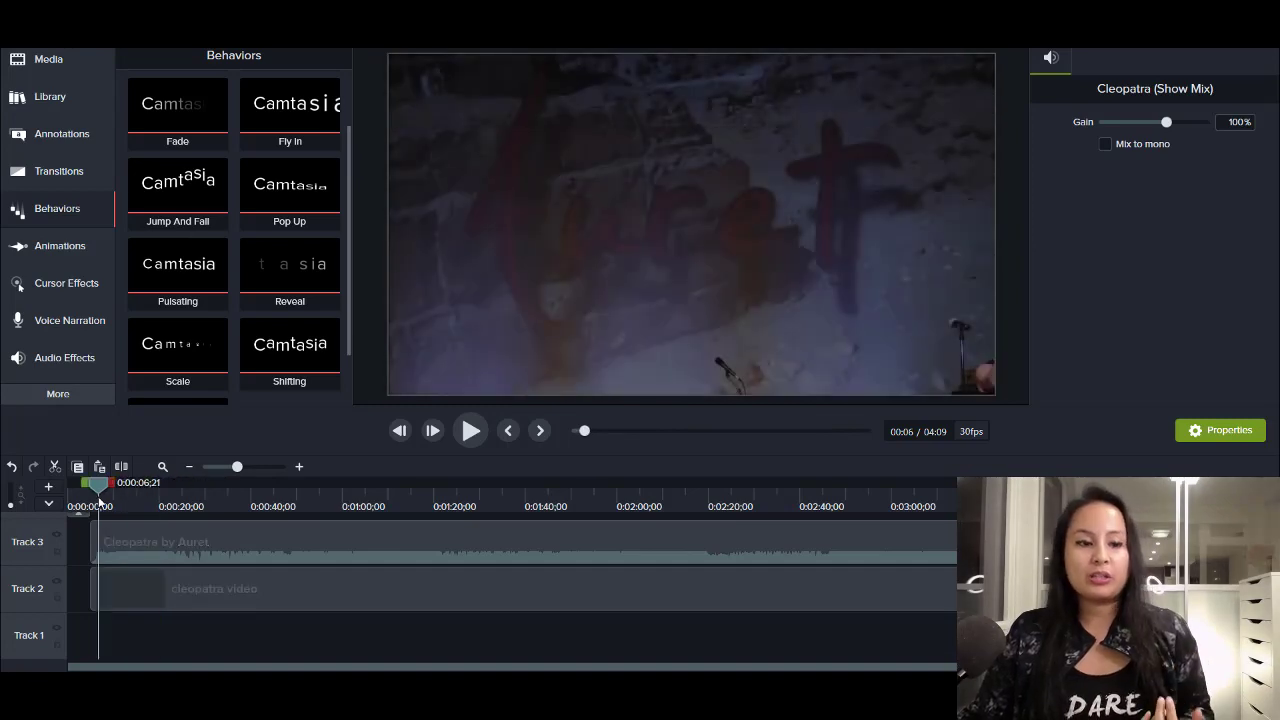
pyautogui.click(152, 500)
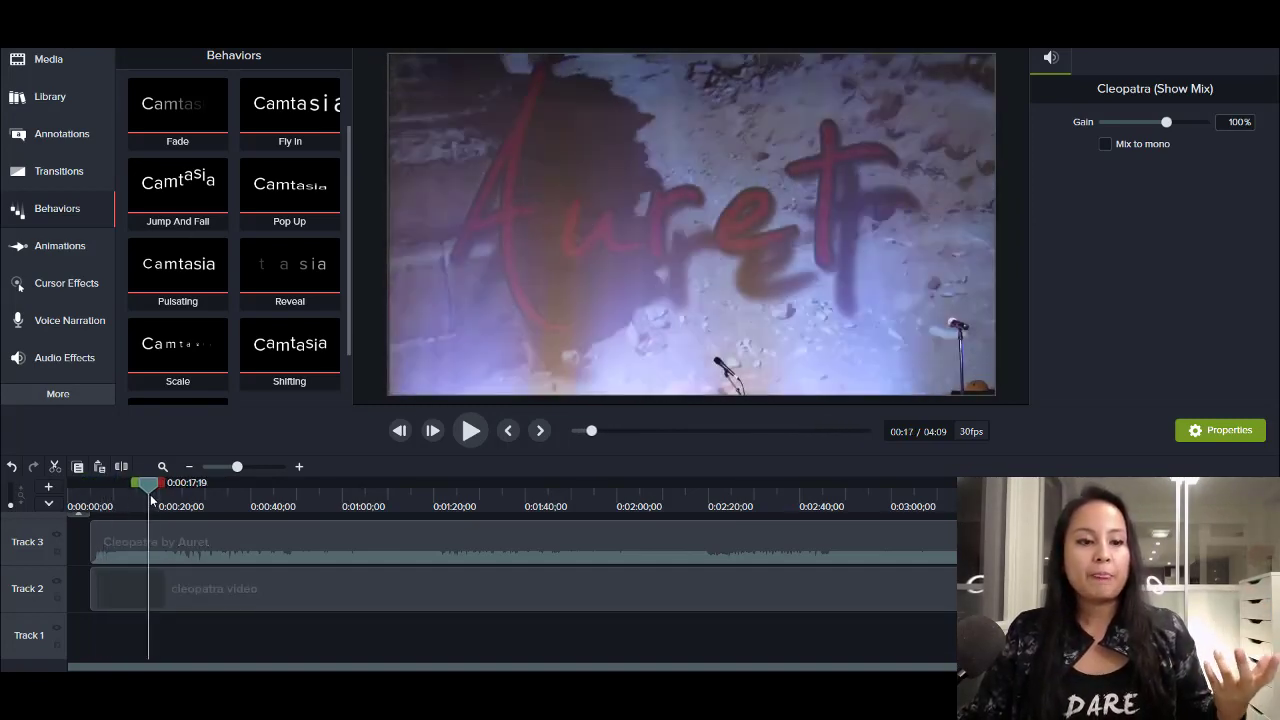
pyautogui.moveTo(127, 505); pyautogui.dragTo(158, 500)
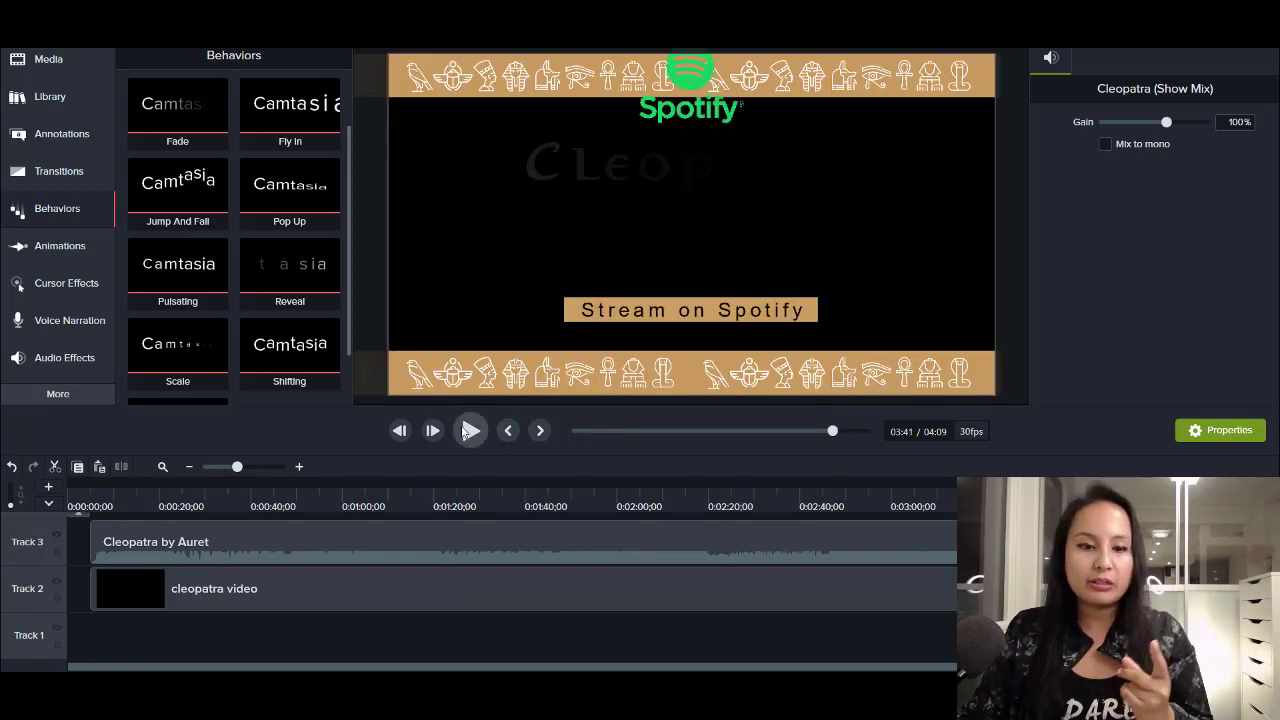
pyautogui.click(466, 431)
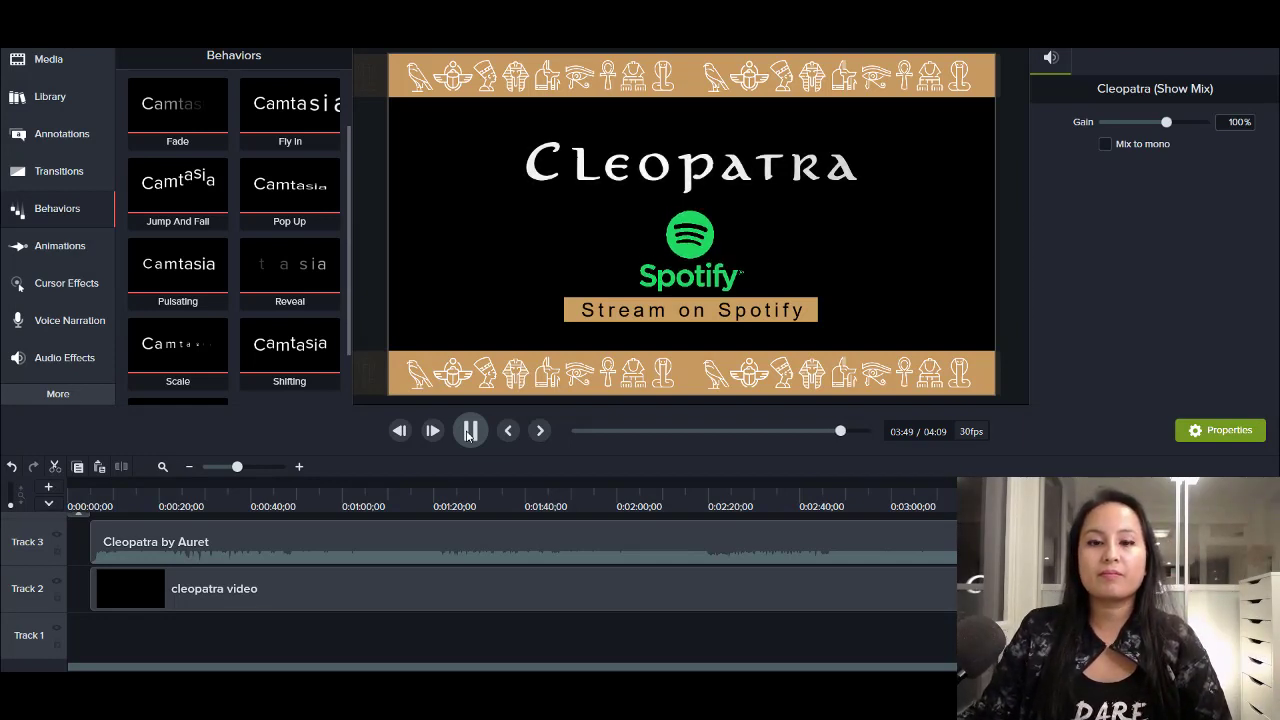
pyautogui.click(469, 432)
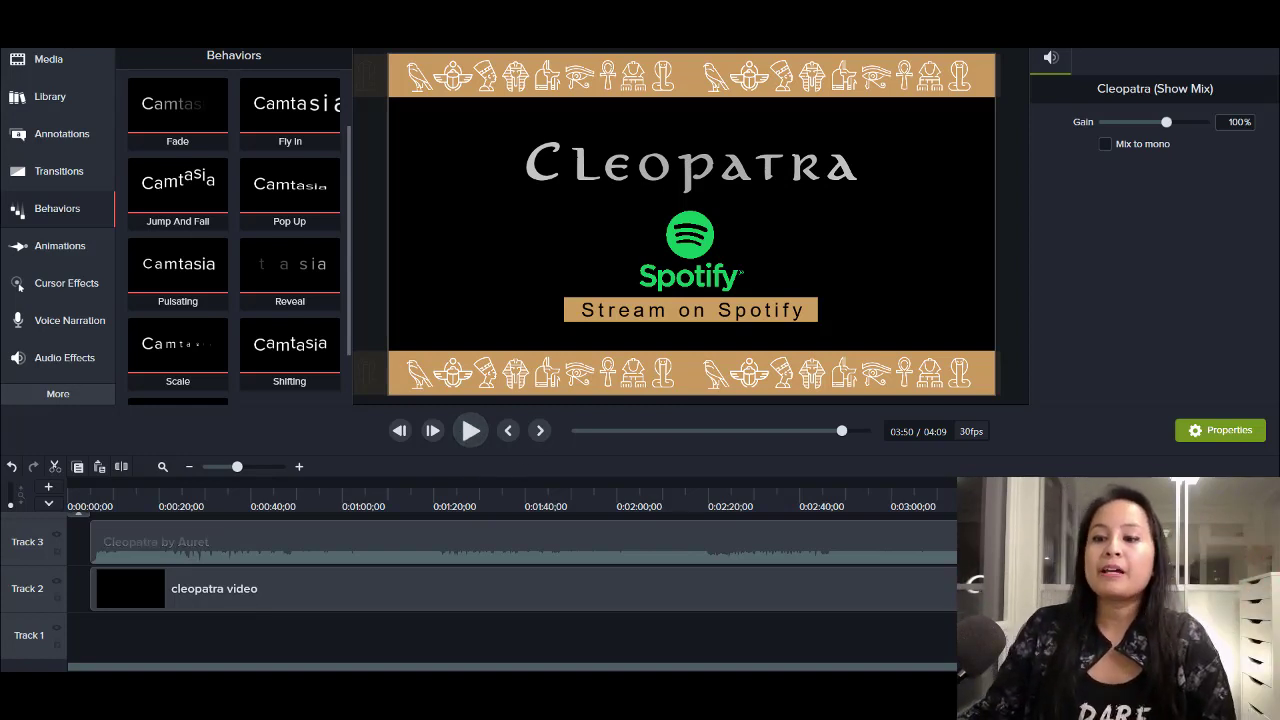
pyautogui.hotkey('ctrl', 'z')
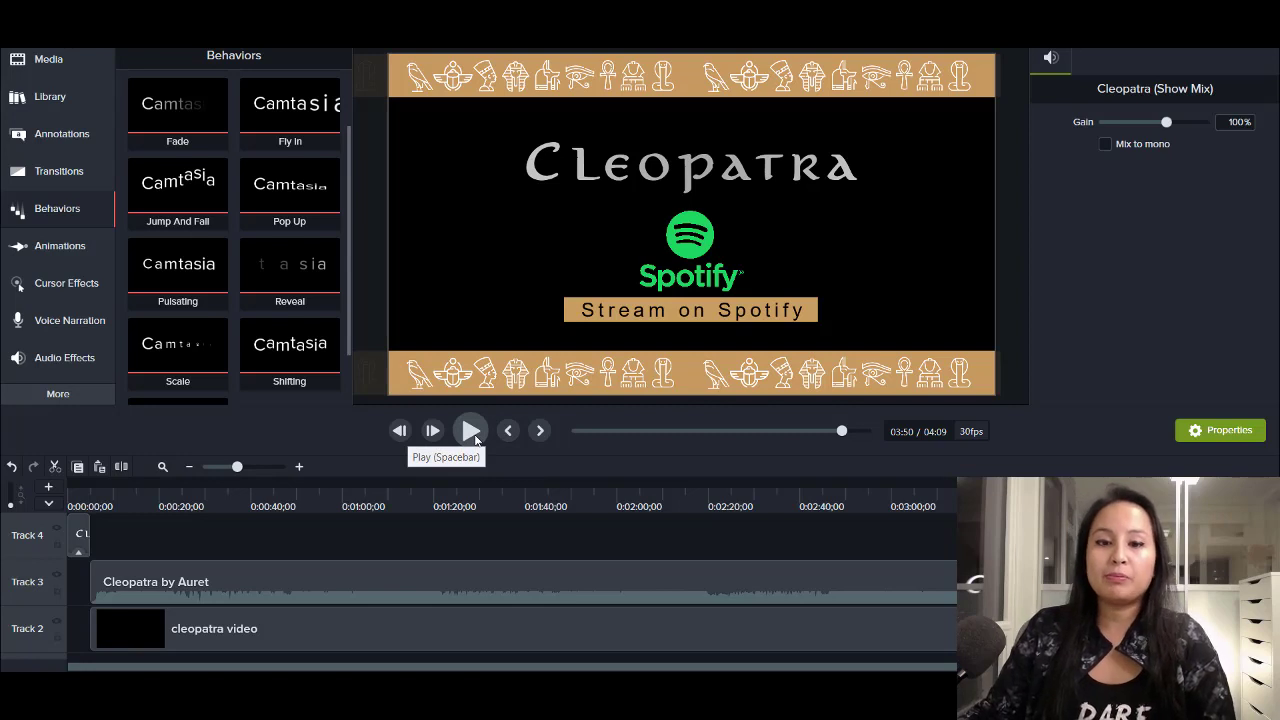
pyautogui.click(470, 431)
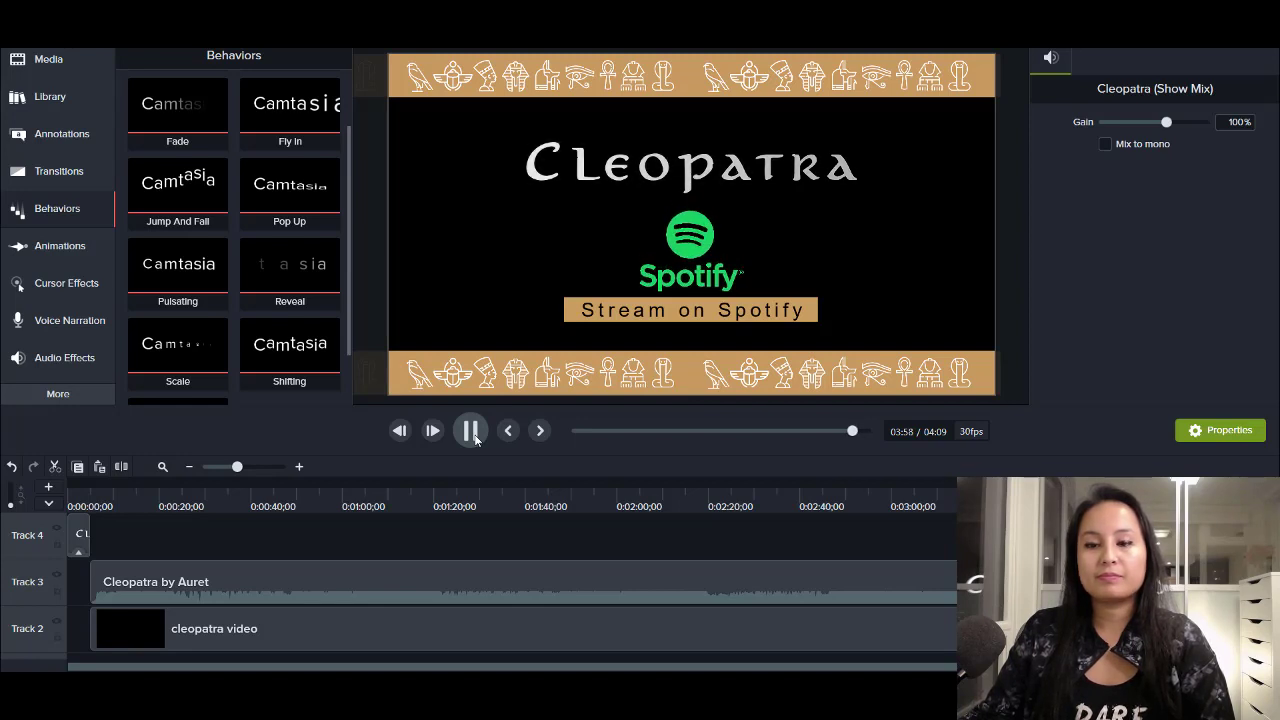
pyautogui.click(473, 436)
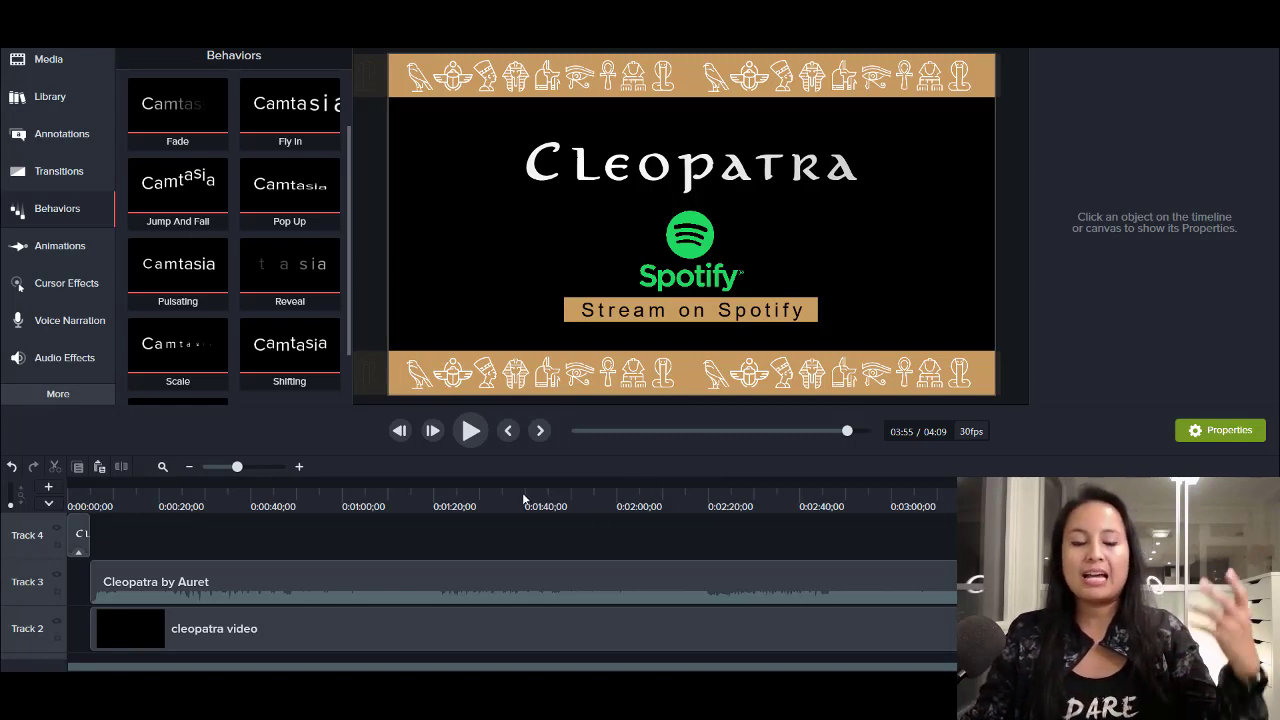
pyautogui.moveTo(507, 505); pyautogui.dragTo(94, 530)
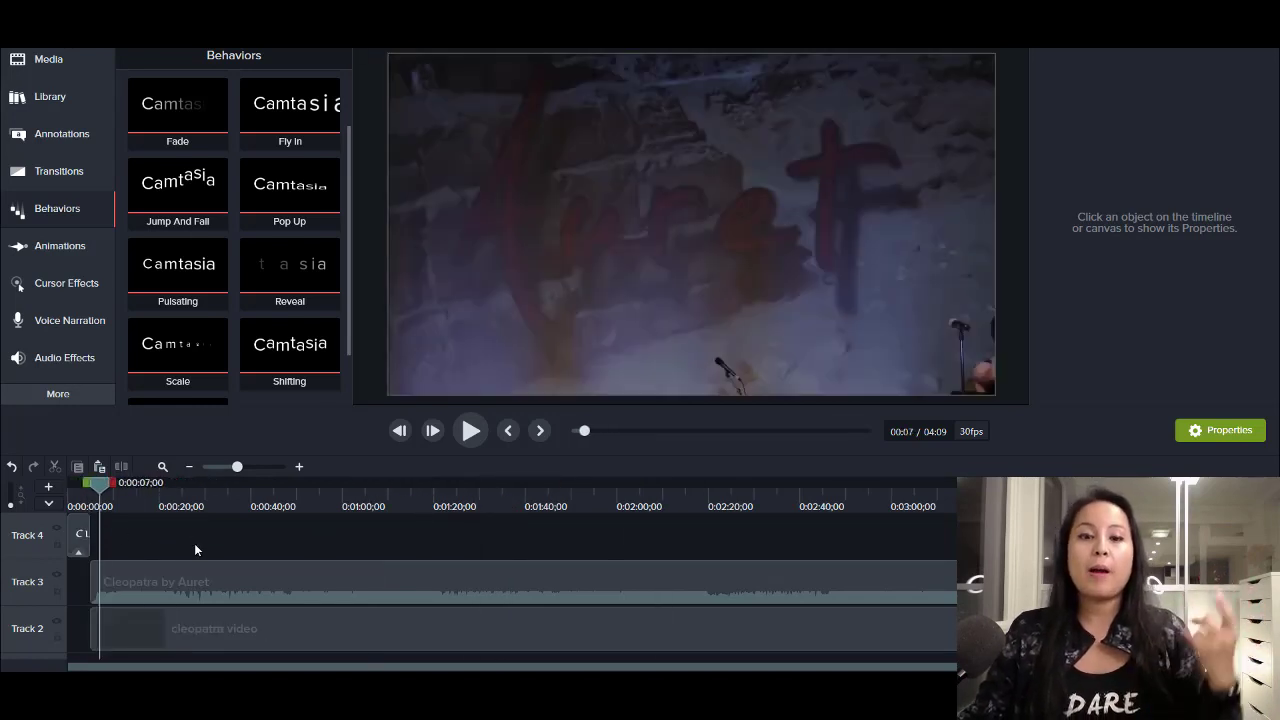
pyautogui.click(76, 499)
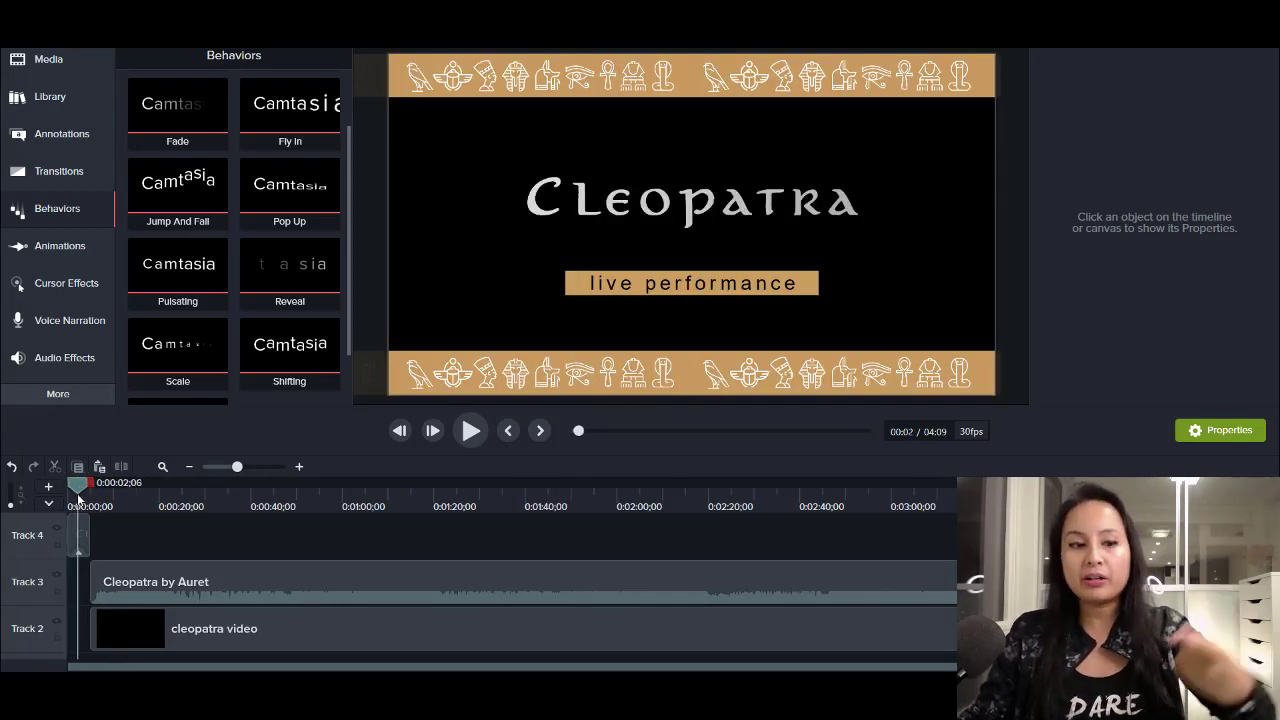
pyautogui.moveTo(77, 493); pyautogui.dragTo(83, 497)
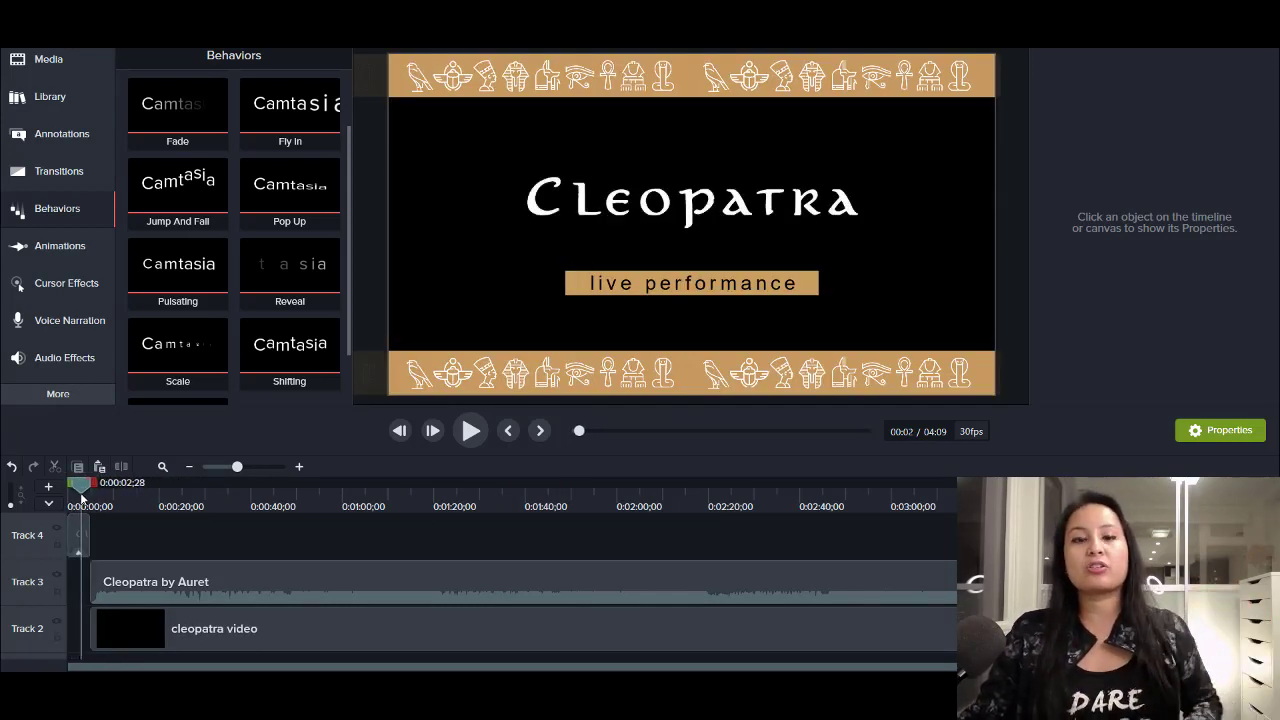